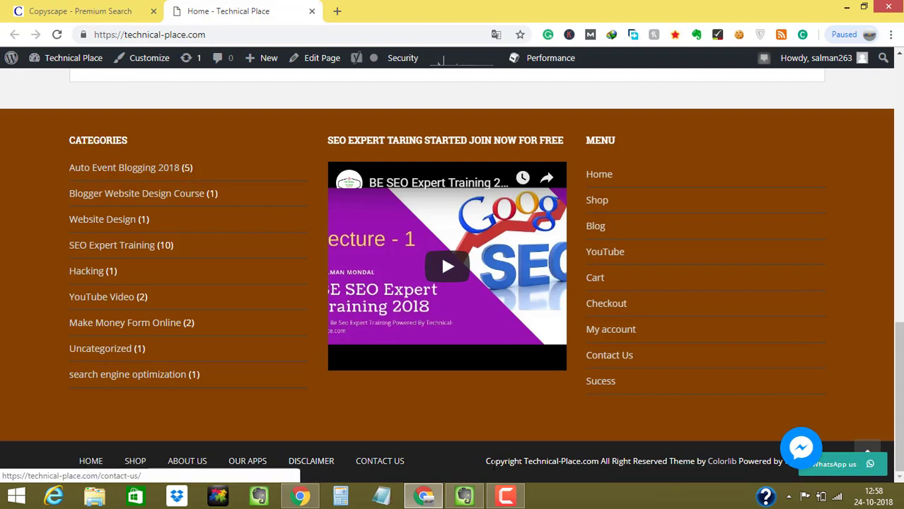
- Go from the public home page to the site's admin dashboard
{"action": "left_click", "coordinate": [99, 470]}
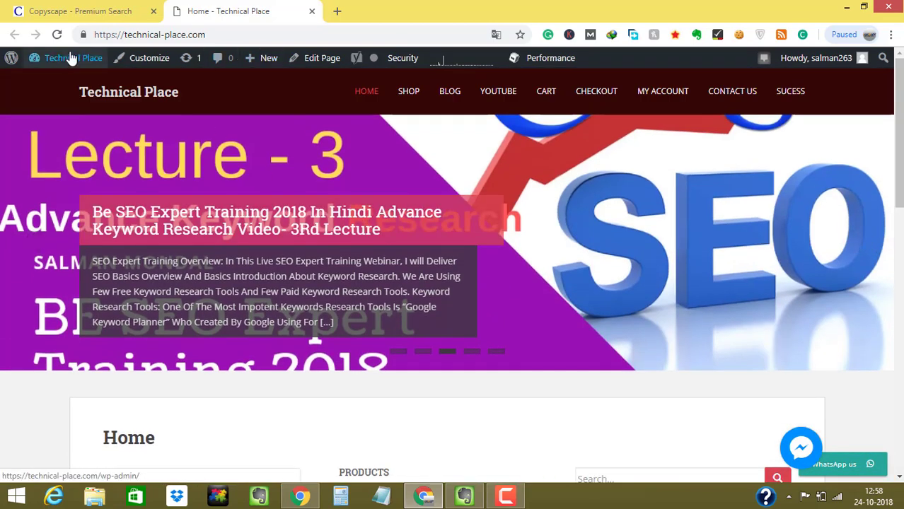
{"action": "mouse_move", "coordinate": [62, 60]}
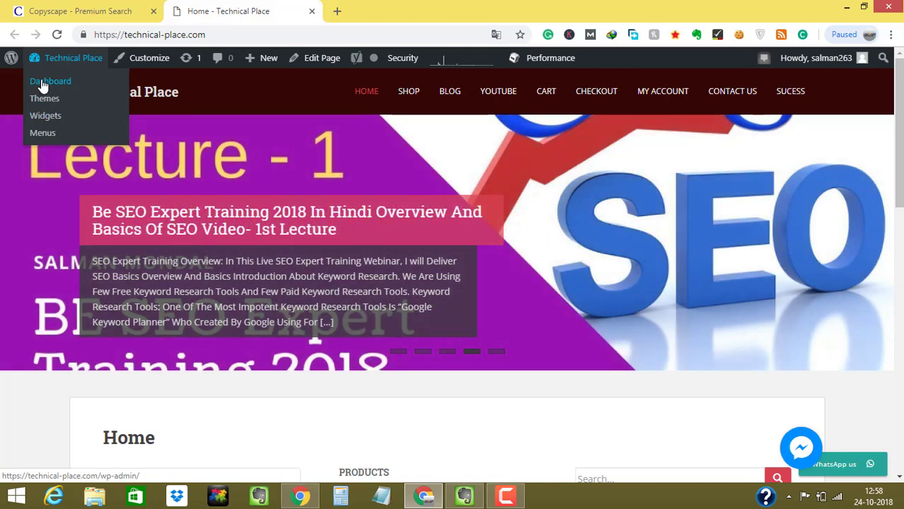
{"action": "left_click", "coordinate": [43, 82]}
{"action": "left_click", "coordinate": [90, 5]}
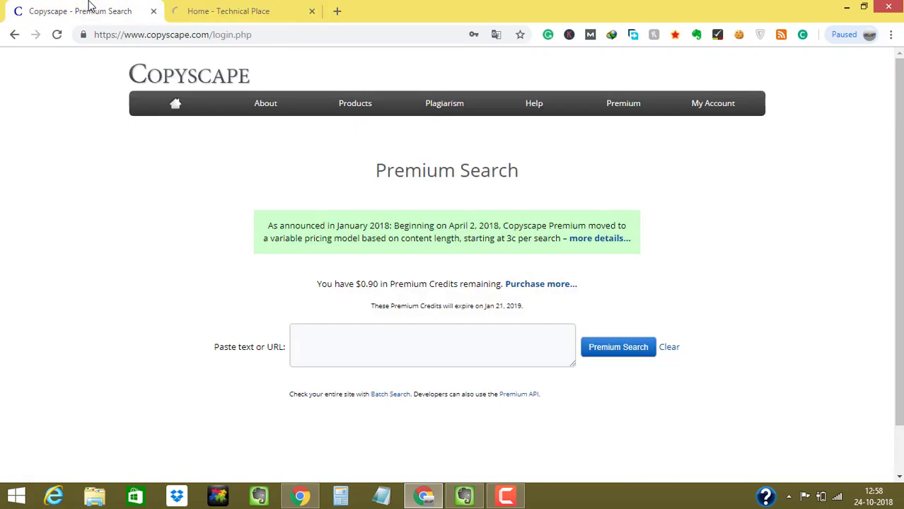
{"action": "key", "text": "ctrl+Tab"}
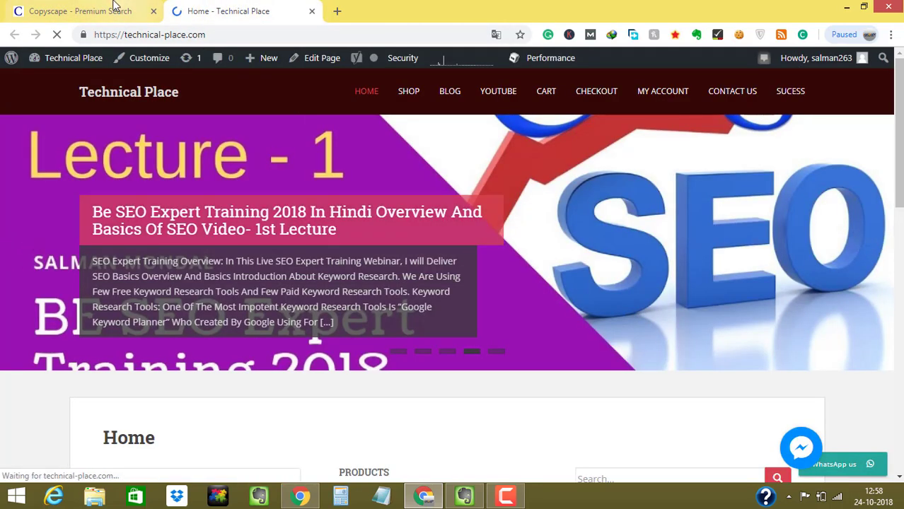
{"action": "left_click", "coordinate": [115, 5]}
{"action": "scroll", "coordinate": [453, 283], "scroll_direction": "down", "scroll_amount": 1}
{"action": "left_click", "coordinate": [232, 6]}
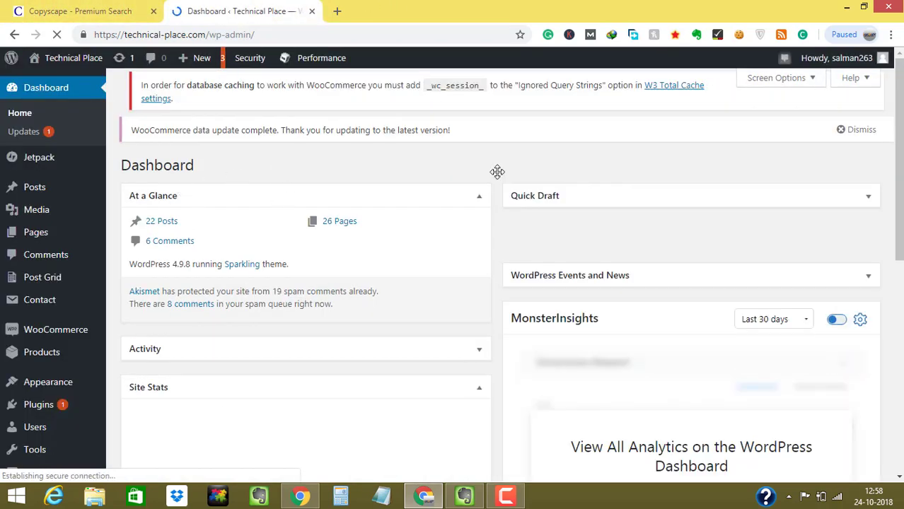
- Open Appearance > Menus to manage the site's navigation menus
{"action": "scroll", "coordinate": [131, 278], "scroll_direction": "down", "scroll_amount": 2}
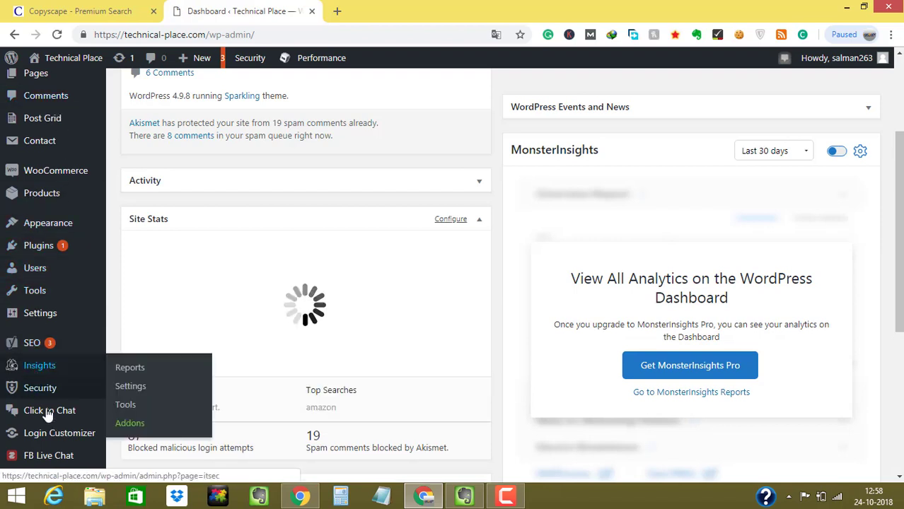
{"action": "mouse_move", "coordinate": [38, 245]}
{"action": "mouse_move", "coordinate": [44, 225]}
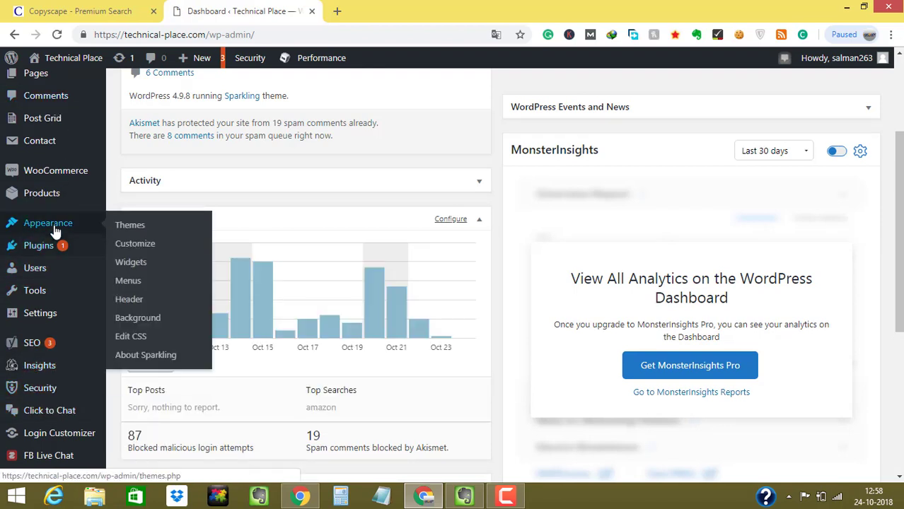
{"action": "left_click", "coordinate": [126, 281]}
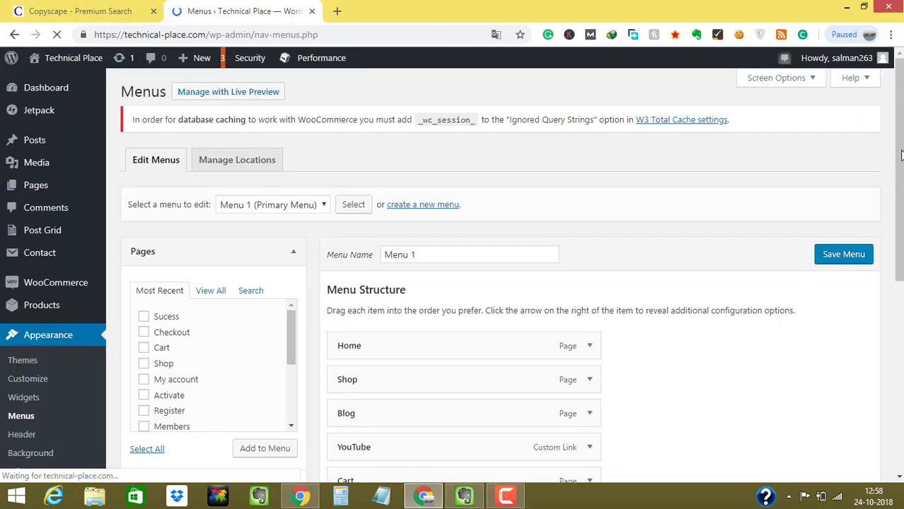
- Select the Footer (Footer Links) menu and load it for editing
{"action": "scroll", "coordinate": [495, 283], "scroll_direction": "down", "scroll_amount": 1}
{"action": "scroll", "coordinate": [901, 186], "scroll_direction": "down", "scroll_amount": 1}
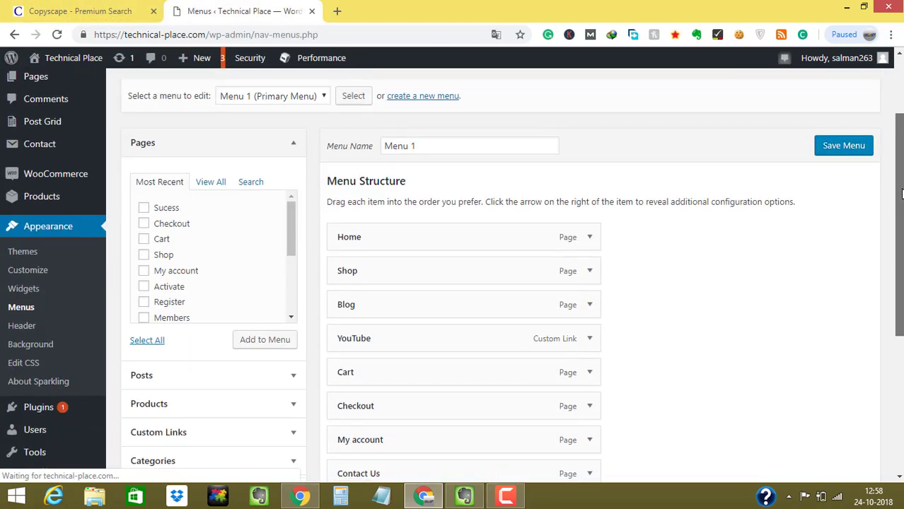
{"action": "left_click", "coordinate": [287, 106]}
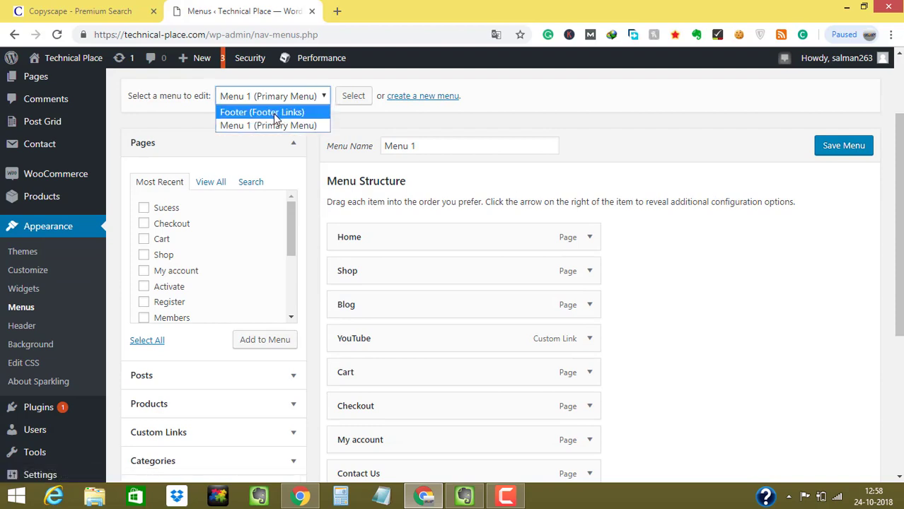
{"action": "left_click", "coordinate": [273, 113]}
{"action": "left_click", "coordinate": [352, 96]}
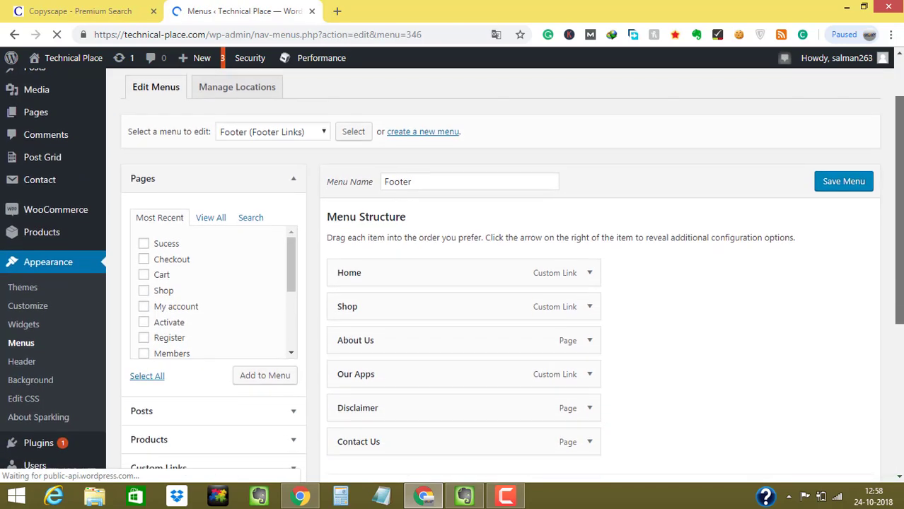
- Scroll to the Pages box and try ticking pages in the list
{"action": "scroll", "coordinate": [296, 262], "scroll_direction": "down", "scroll_amount": 1}
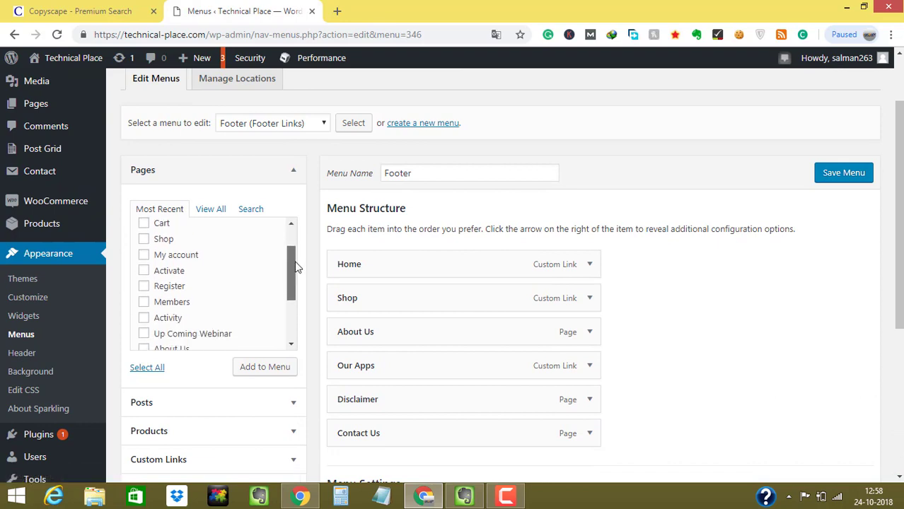
{"action": "scroll", "coordinate": [294, 274], "scroll_direction": "down", "scroll_amount": 3}
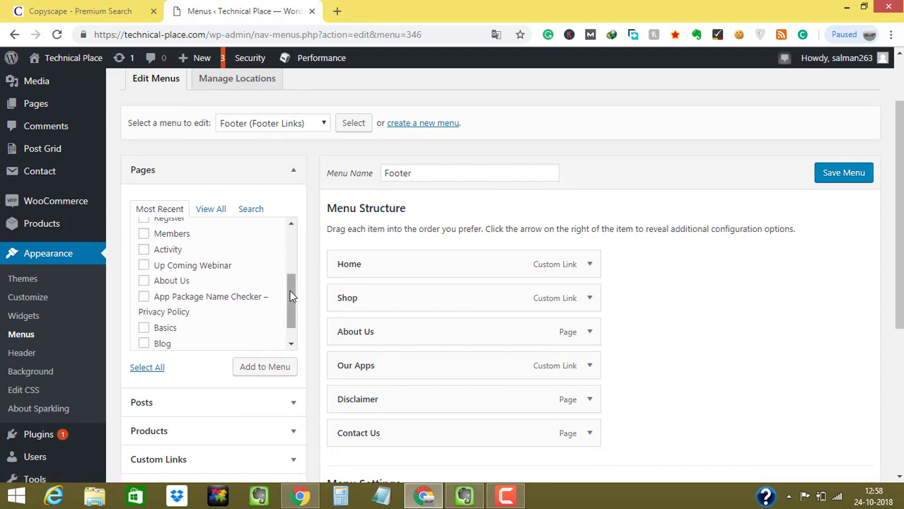
{"action": "scroll", "coordinate": [291, 298], "scroll_direction": "down", "scroll_amount": 1}
{"action": "double_click", "coordinate": [149, 291]}
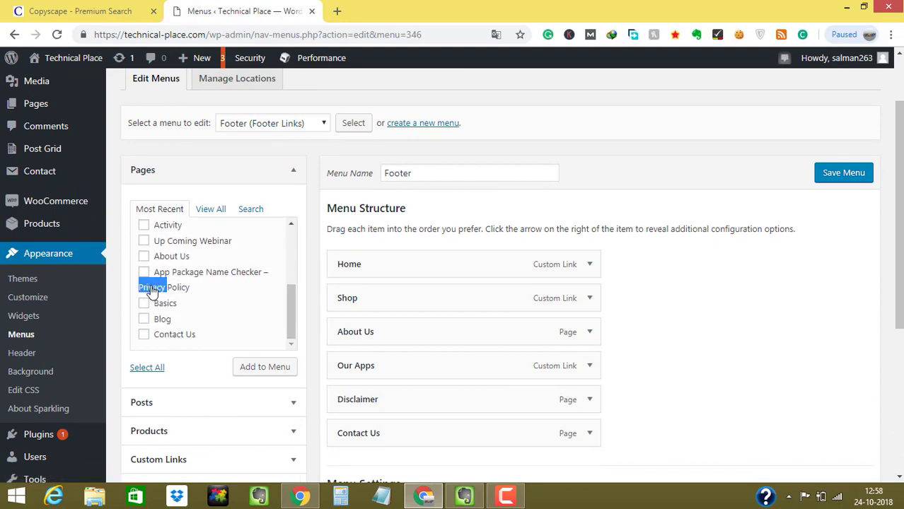
{"action": "left_click", "coordinate": [186, 293]}
{"action": "left_click", "coordinate": [167, 292]}
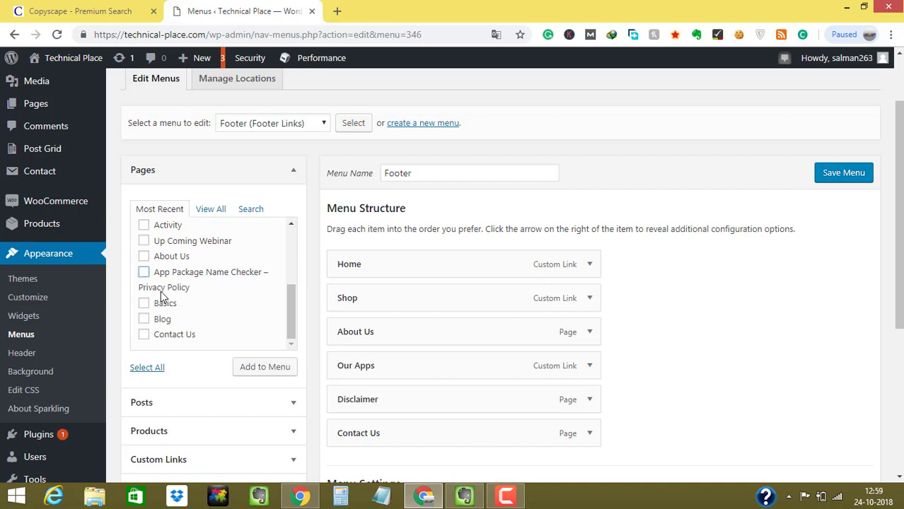
{"action": "left_click", "coordinate": [163, 303]}
- Show all pages, tick Privacy Policy and add it to the Footer menu
{"action": "left_click", "coordinate": [211, 211]}
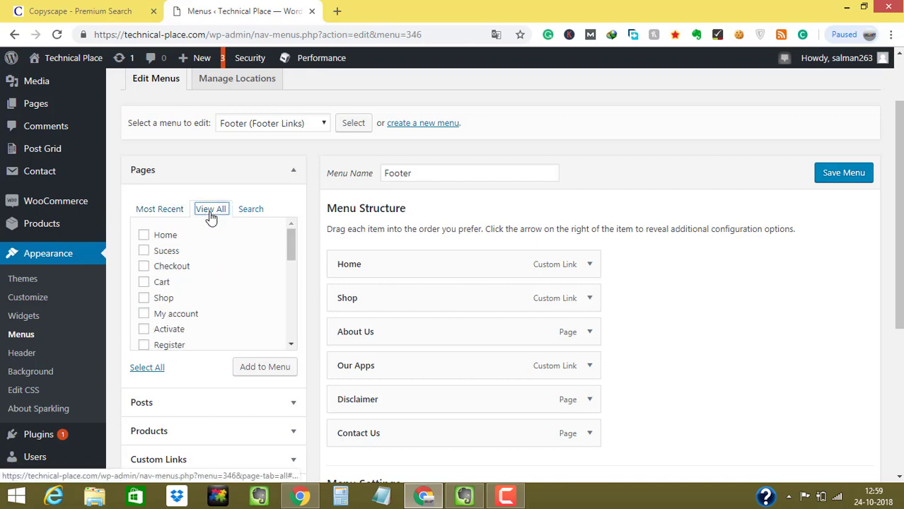
{"action": "left_click_drag", "start_coordinate": [288, 249], "coordinate": [291, 308]}
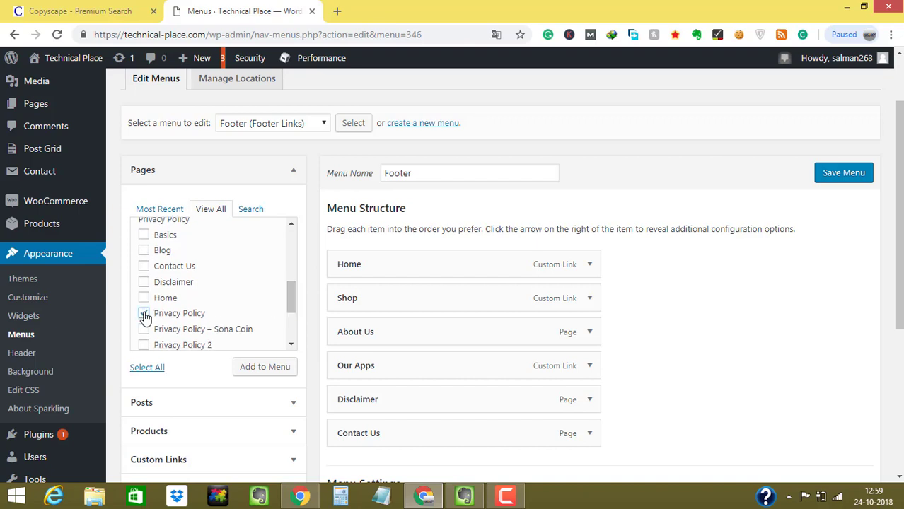
{"action": "left_click_drag", "start_coordinate": [152, 313], "coordinate": [206, 327]}
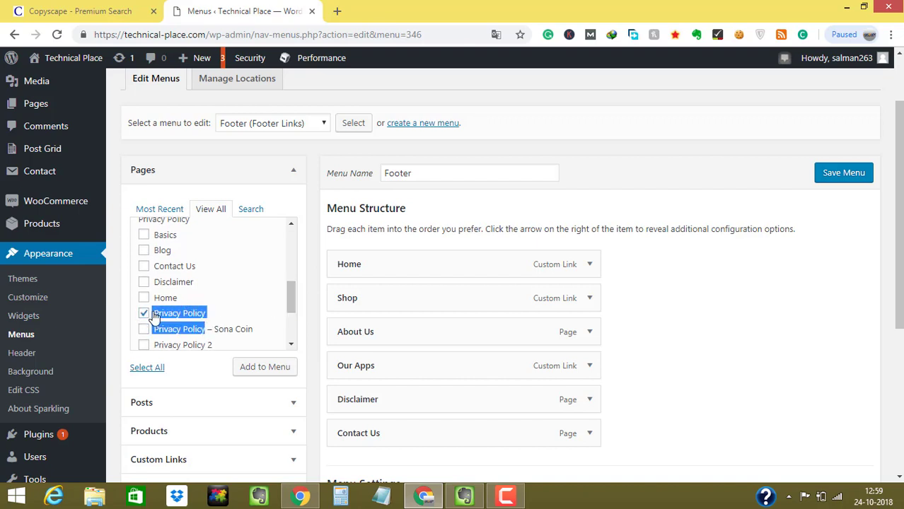
{"action": "left_click", "coordinate": [153, 316]}
{"action": "left_click", "coordinate": [142, 315]}
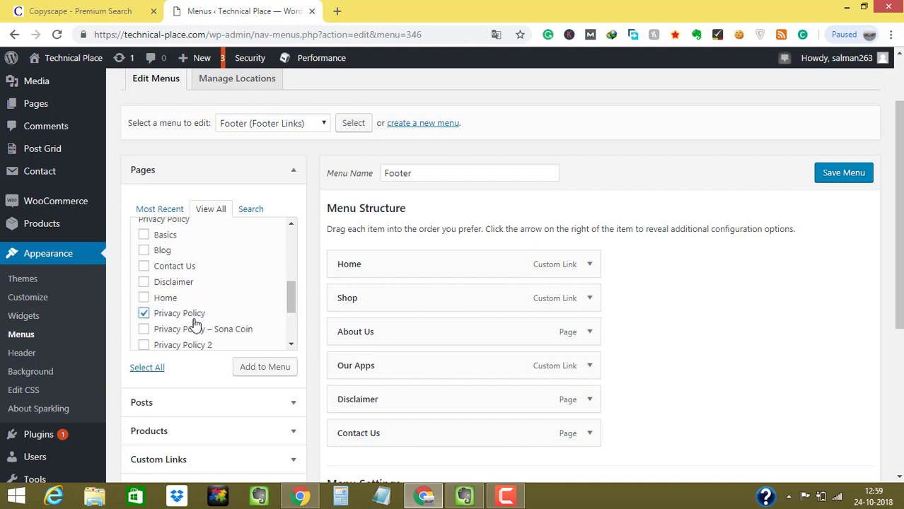
{"action": "left_click", "coordinate": [247, 369]}
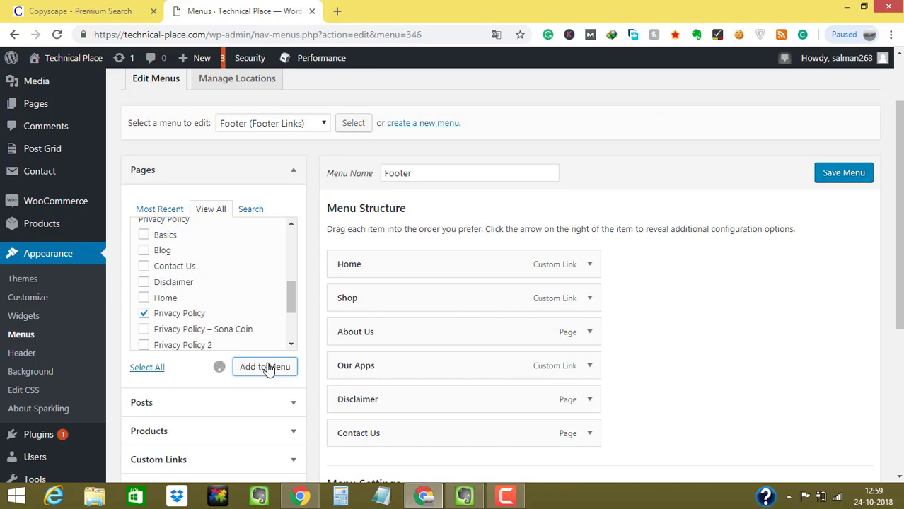
- Move Privacy Policy below Our Apps and save the Footer menu
{"action": "left_click_drag", "start_coordinate": [902, 239], "coordinate": [902, 306]}
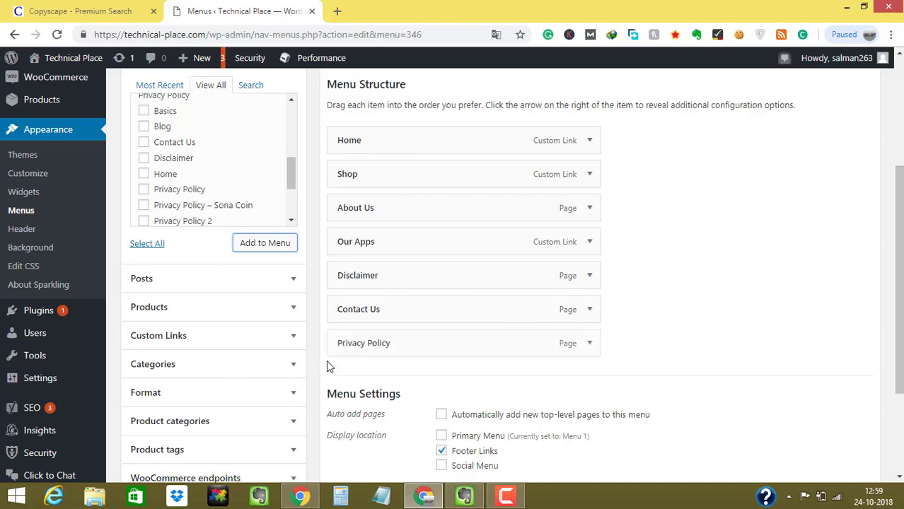
{"action": "left_click_drag", "start_coordinate": [380, 343], "coordinate": [360, 274]}
{"action": "scroll", "coordinate": [899, 283], "scroll_direction": "up", "scroll_amount": 3}
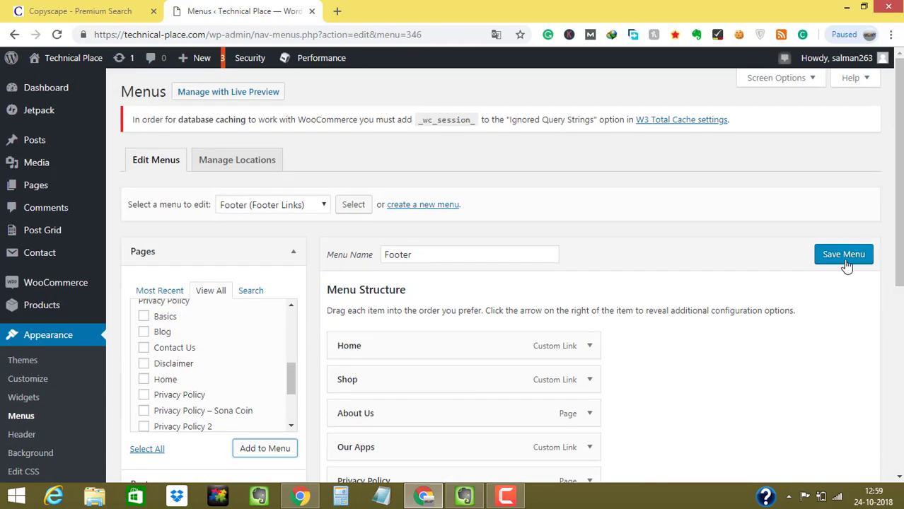
{"action": "left_click", "coordinate": [846, 257]}
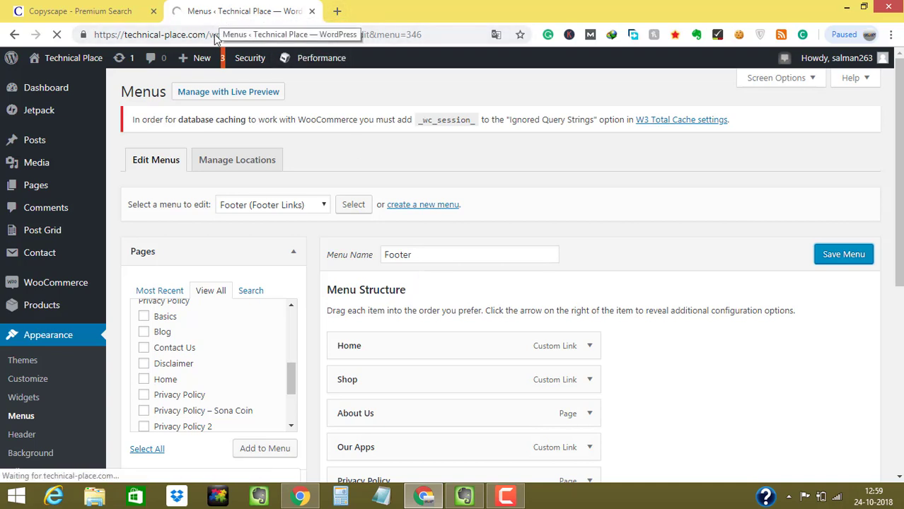
- Check the Privacy Policy and Disclaimer lines in the Evernote required-pages list
{"action": "left_click", "coordinate": [337, 12]}
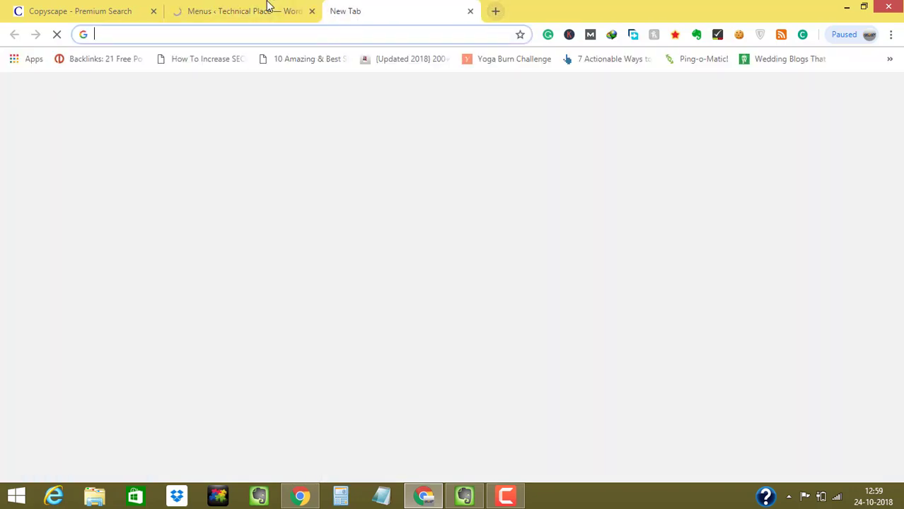
{"action": "left_click", "coordinate": [269, 10]}
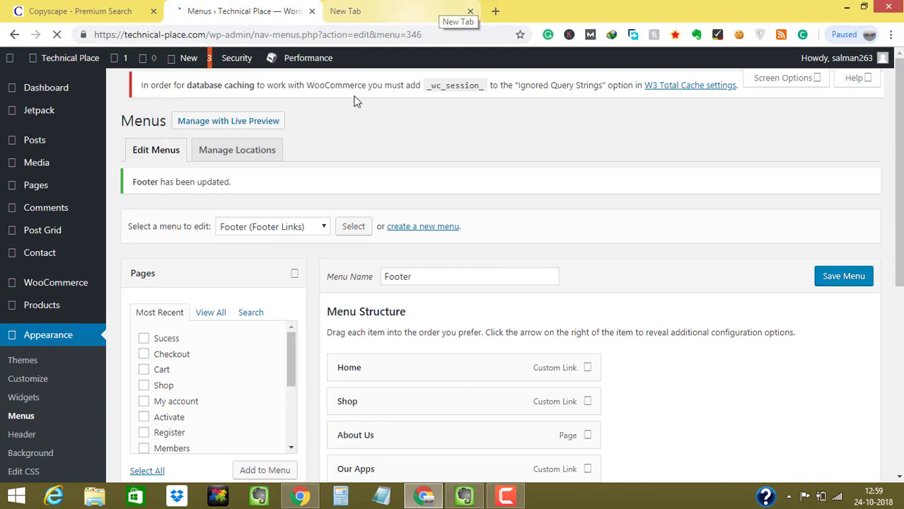
{"action": "left_click", "coordinate": [464, 496]}
{"action": "left_click", "coordinate": [337, 225]}
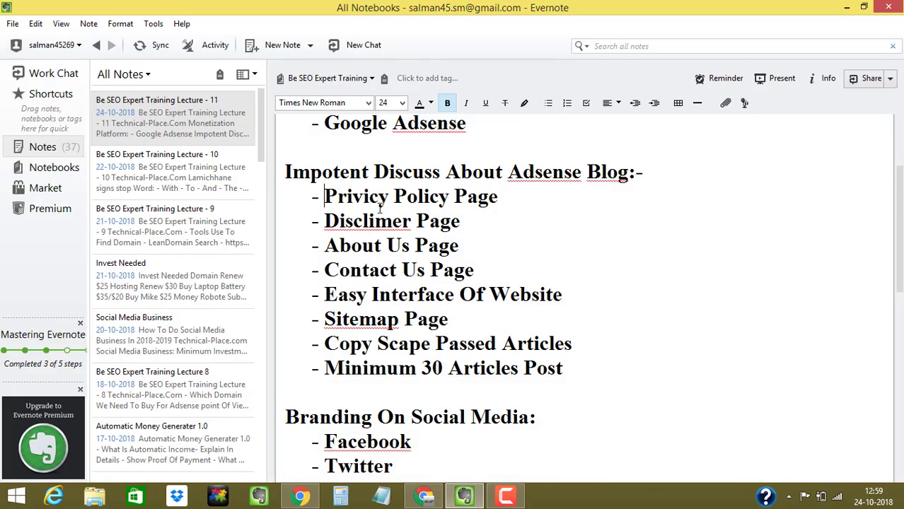
{"action": "left_click_drag", "start_coordinate": [326, 198], "coordinate": [475, 225]}
{"action": "left_click", "coordinate": [393, 220]}
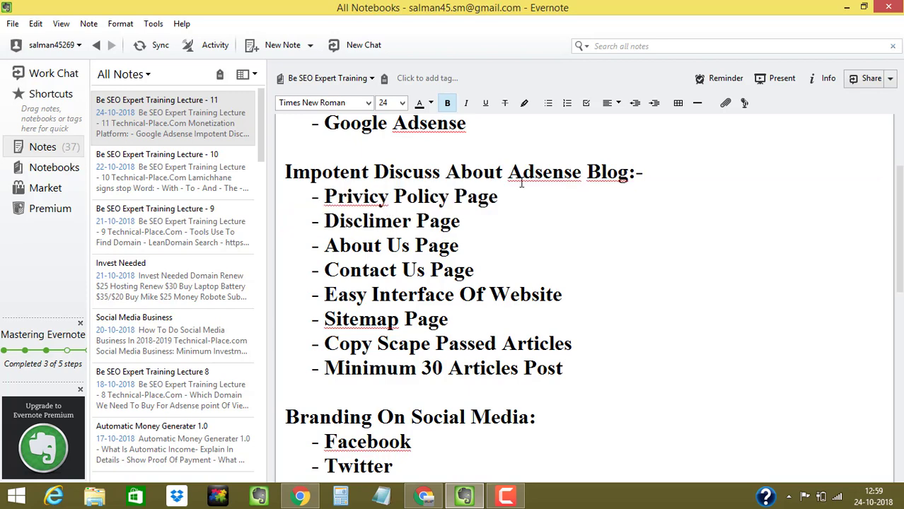
{"action": "left_click", "coordinate": [847, 7]}
- Open the live site and check the footer's Privacy Policy and Disclaimer links
{"action": "scroll", "coordinate": [900, 184], "scroll_direction": "down", "scroll_amount": 1}
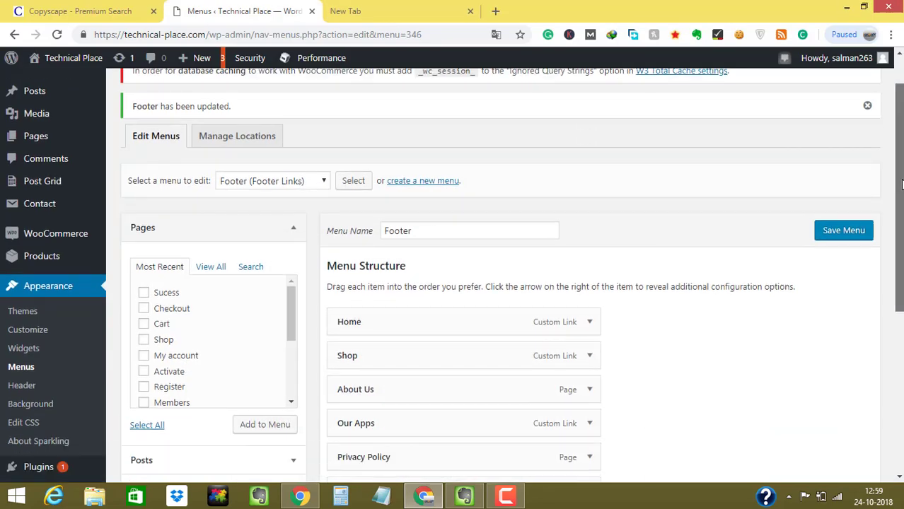
{"action": "mouse_move", "coordinate": [70, 58]}
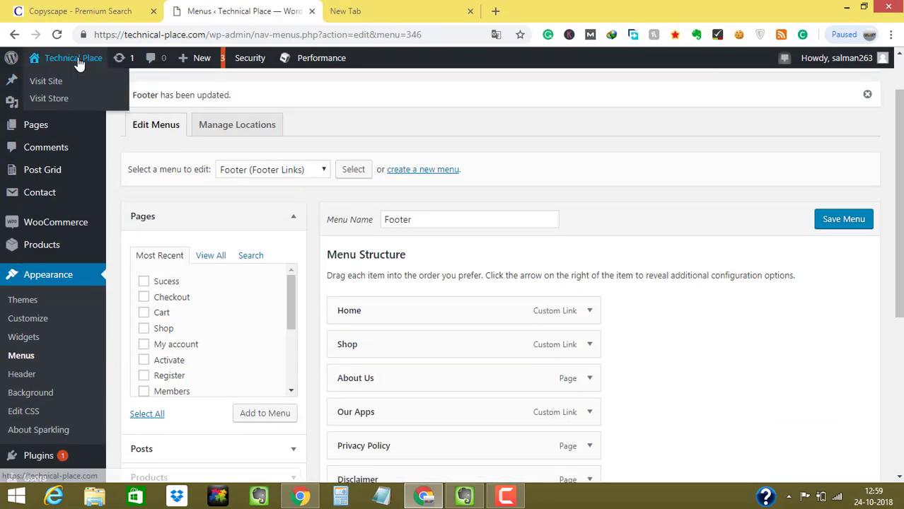
{"action": "left_click", "coordinate": [68, 103]}
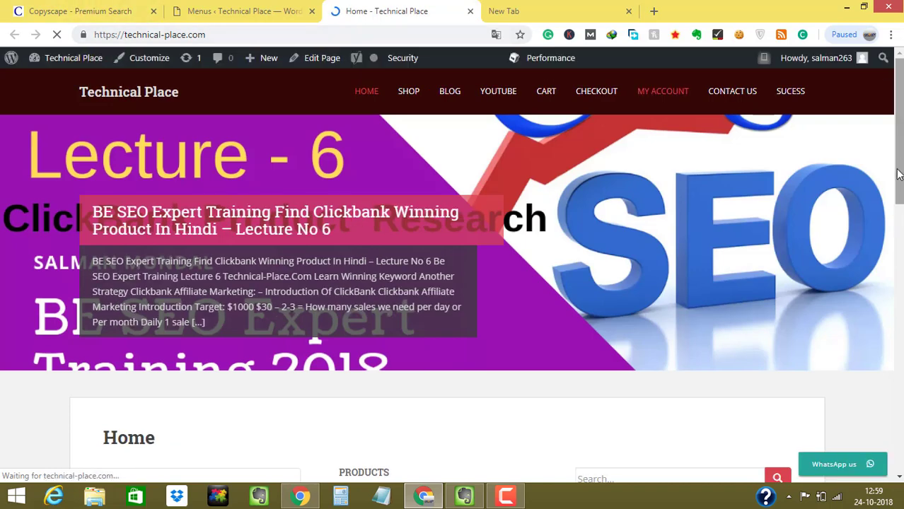
{"action": "scroll", "coordinate": [898, 337], "scroll_direction": "down", "scroll_amount": 7}
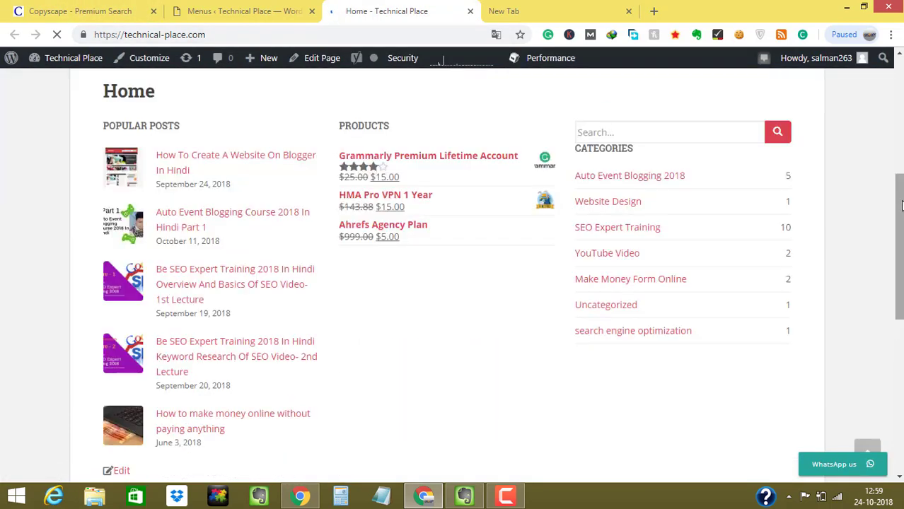
{"action": "scroll", "coordinate": [898, 338], "scroll_direction": "down", "scroll_amount": 4}
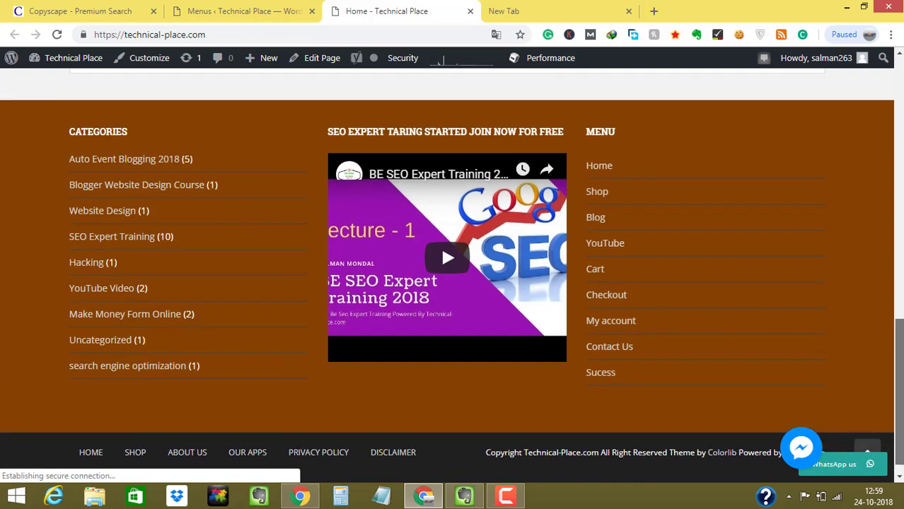
{"action": "scroll", "coordinate": [239, 430], "scroll_direction": "up", "scroll_amount": 4}
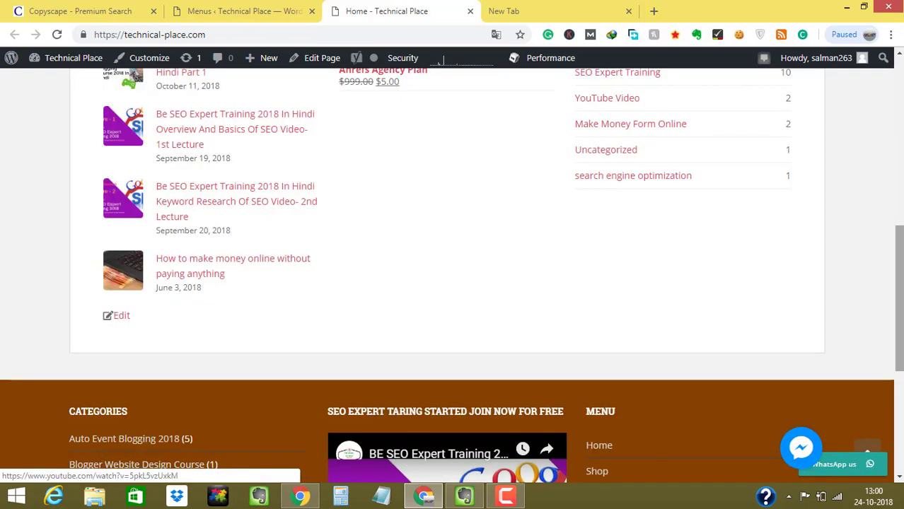
{"action": "scroll", "coordinate": [900, 476], "scroll_direction": "down", "scroll_amount": 4}
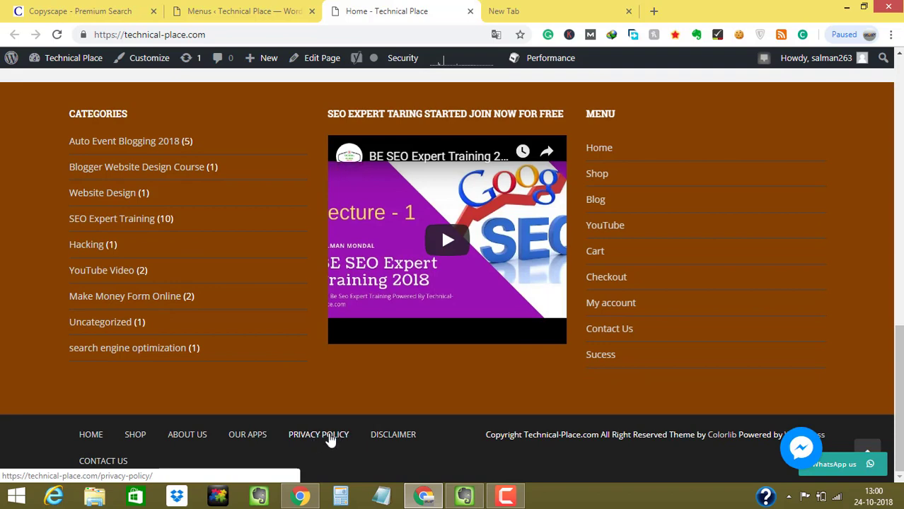
- Compare against the Menus tab, then bring Evernote's lecture notes back up
{"action": "left_click", "coordinate": [252, 8]}
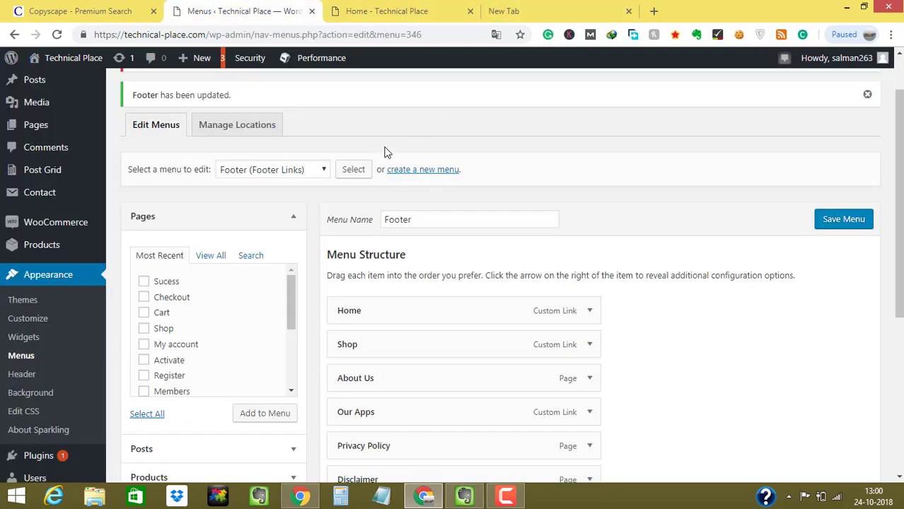
{"action": "left_click", "coordinate": [352, 8]}
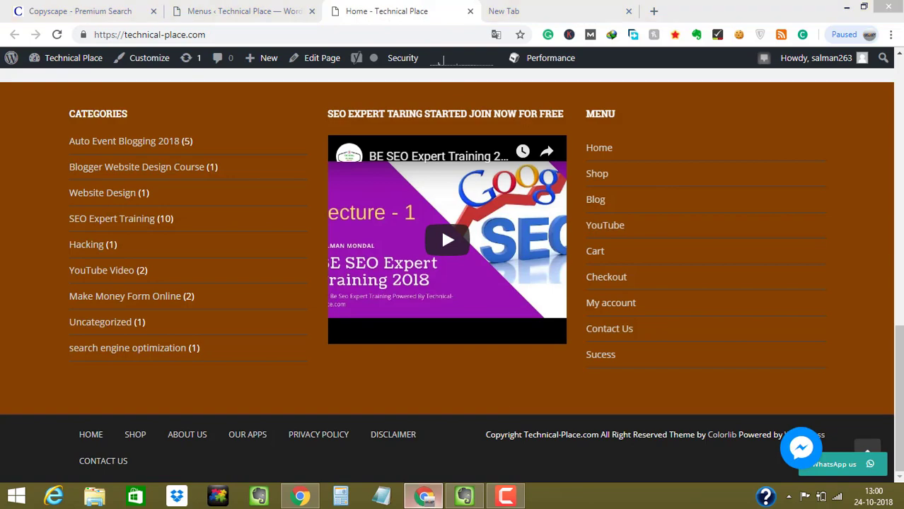
{"action": "left_click", "coordinate": [424, 496]}
{"action": "left_click", "coordinate": [465, 496]}
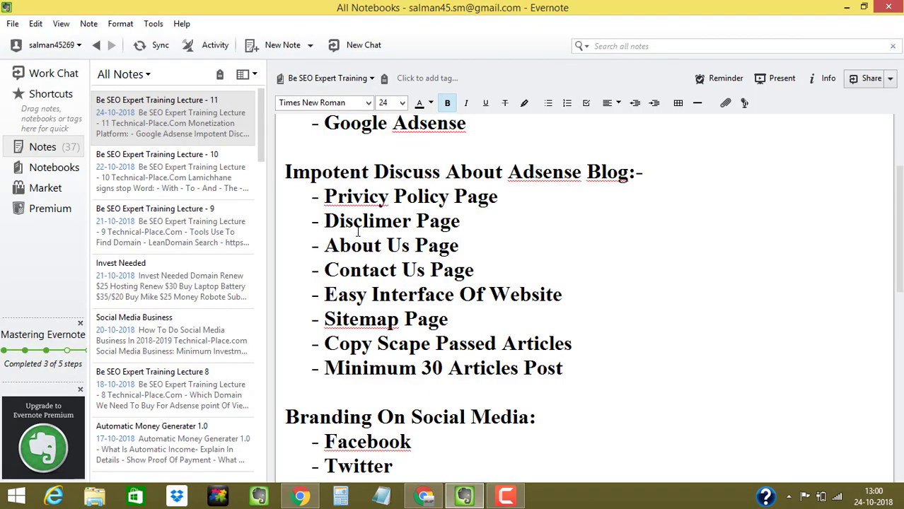
- Review the Adsense checklist page items, including Privacy Policy, Disclaimer and Contact Us
{"action": "left_click_drag", "start_coordinate": [324, 198], "coordinate": [471, 215]}
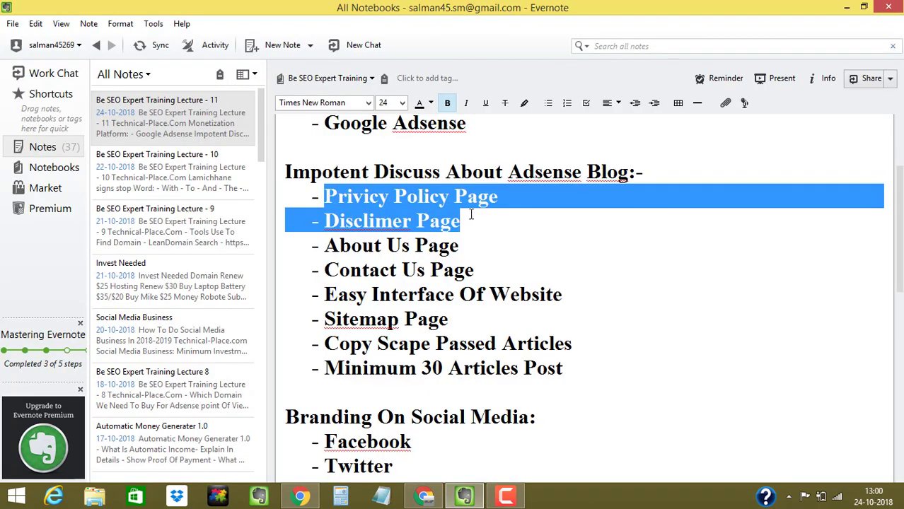
{"action": "left_click", "coordinate": [295, 192]}
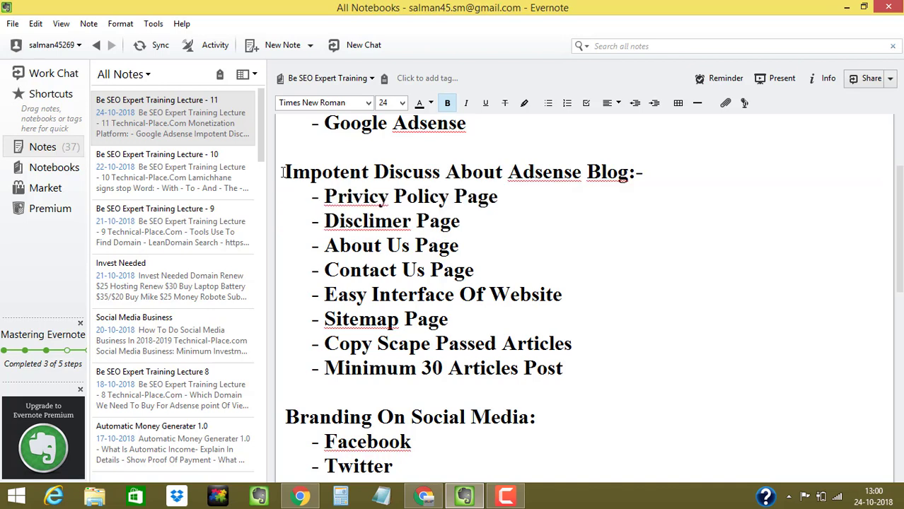
{"action": "left_click_drag", "start_coordinate": [283, 172], "coordinate": [567, 176]}
{"action": "left_click", "coordinate": [424, 196]}
{"action": "left_click_drag", "start_coordinate": [472, 229], "coordinate": [313, 203]}
{"action": "left_click", "coordinate": [361, 243]}
{"action": "left_click_drag", "start_coordinate": [324, 271], "coordinate": [457, 267]}
{"action": "mouse_move", "coordinate": [335, 319]}
{"action": "left_mouse_down"}
{"action": "mouse_move", "coordinate": [446, 320]}
{"action": "mouse_move", "coordinate": [327, 319]}
{"action": "left_mouse_up"}
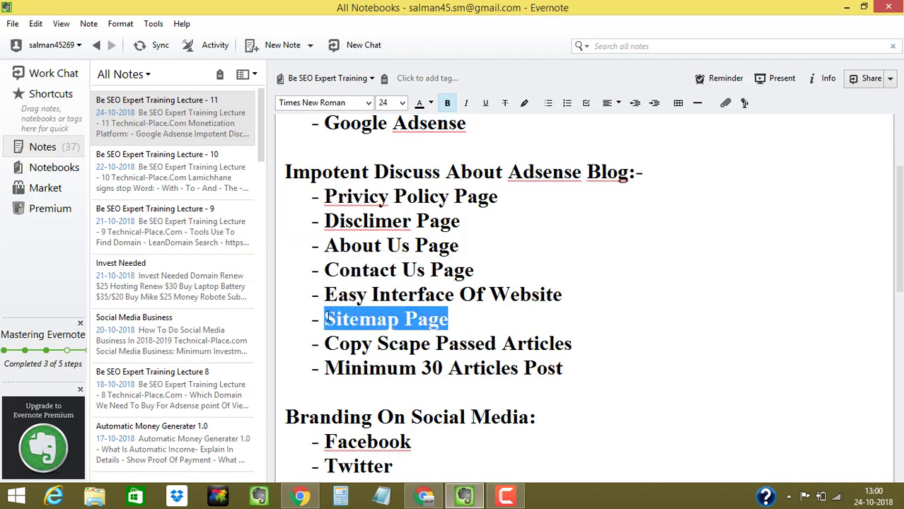
{"action": "left_click_drag", "start_coordinate": [324, 198], "coordinate": [324, 221]}
{"action": "left_click", "coordinate": [324, 246]}
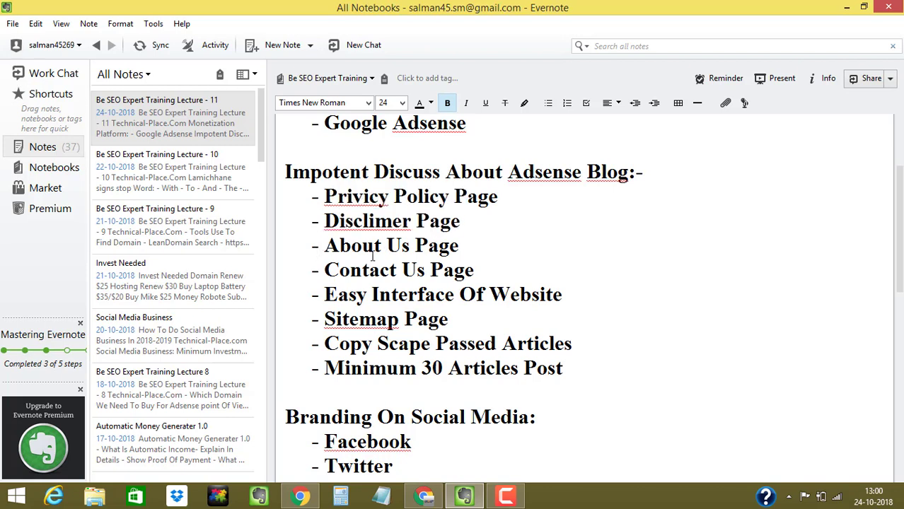
{"action": "left_click_drag", "start_coordinate": [475, 273], "coordinate": [290, 195]}
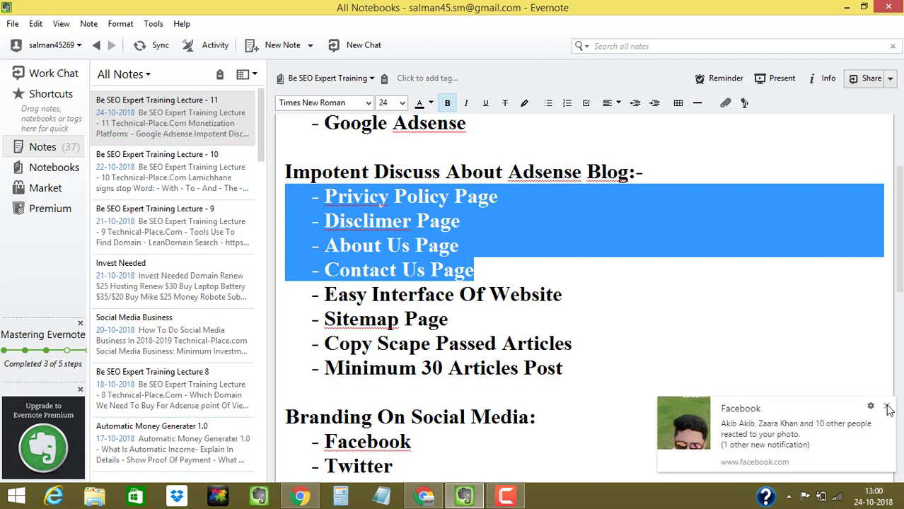
- Dismiss the Facebook notification and scroll down the checklist note
{"action": "left_click", "coordinate": [888, 408]}
{"action": "left_click", "coordinate": [573, 304]}
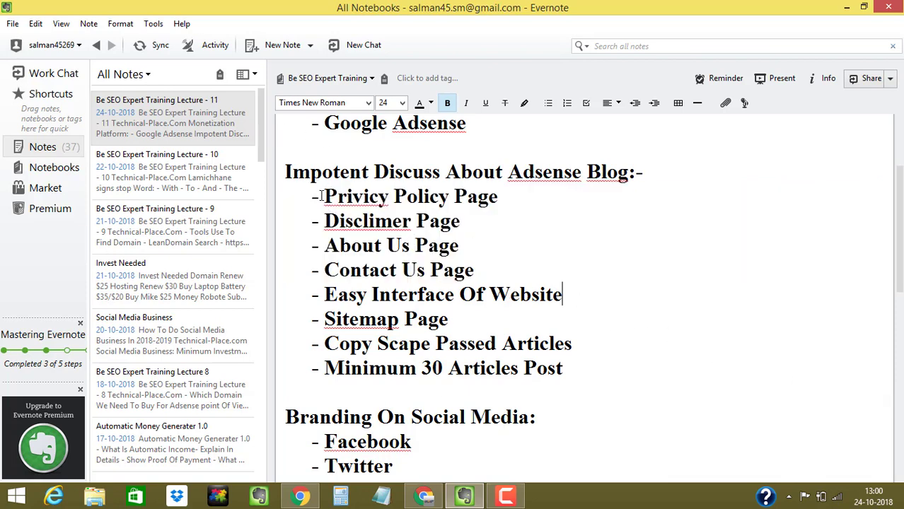
{"action": "left_click_drag", "start_coordinate": [326, 196], "coordinate": [448, 196]}
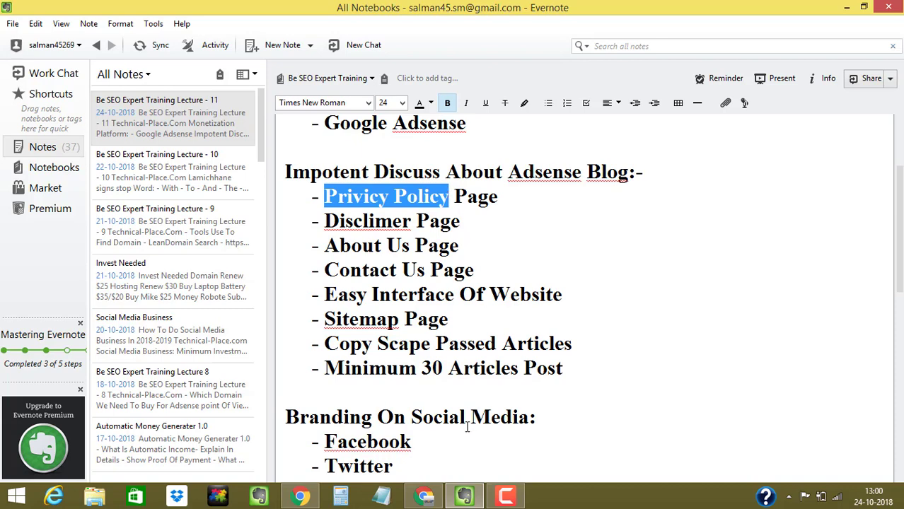
{"action": "left_click", "coordinate": [301, 497]}
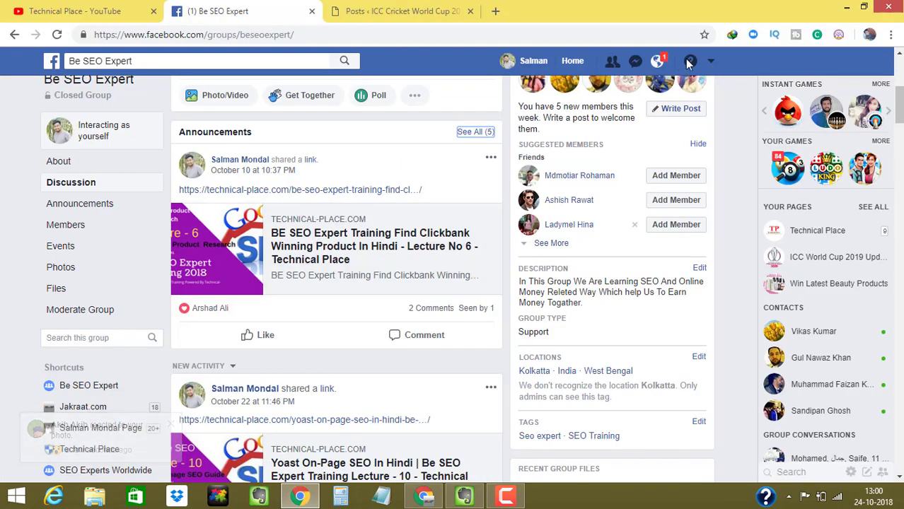
{"action": "left_click", "coordinate": [464, 496]}
{"action": "left_click", "coordinate": [453, 246]}
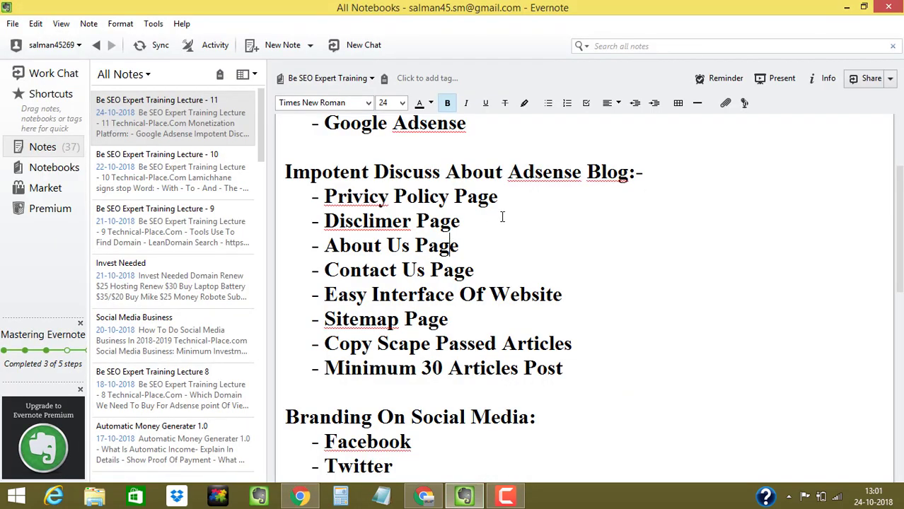
{"action": "scroll", "coordinate": [573, 380], "scroll_direction": "down", "scroll_amount": 1}
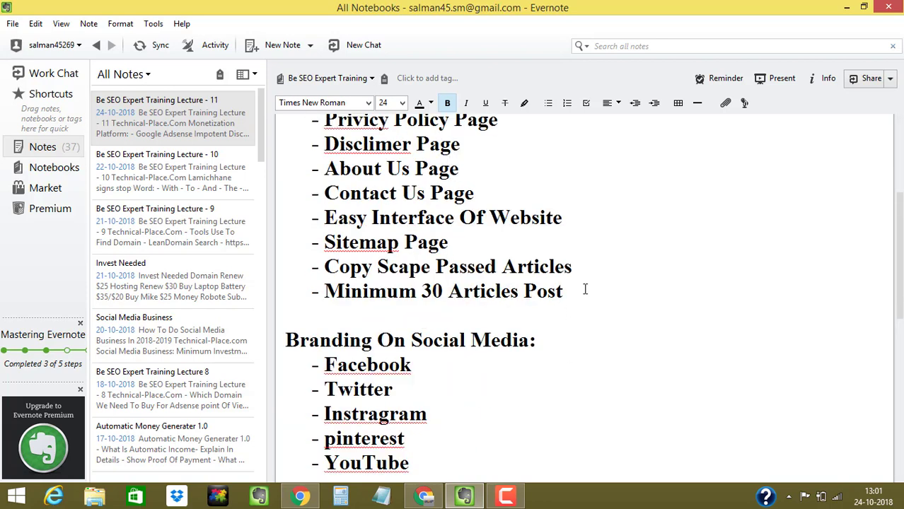
- Add the bold heading 'How to Make Privacy Policy Page', fixing the Privicy misspelling
{"action": "key", "text": "Return"}
{"action": "key", "text": "ctrl+b"}
{"action": "type", "text": "Ho"}
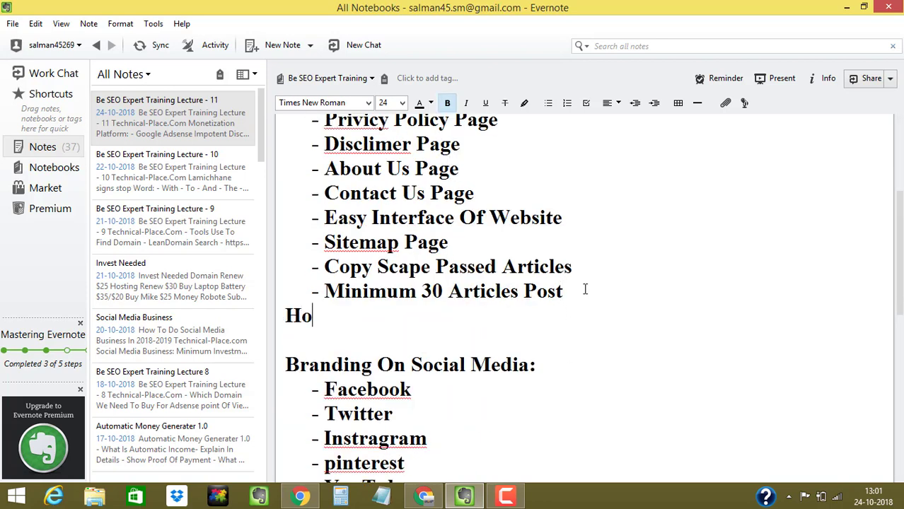
{"action": "type", "text": "w to Mak"}
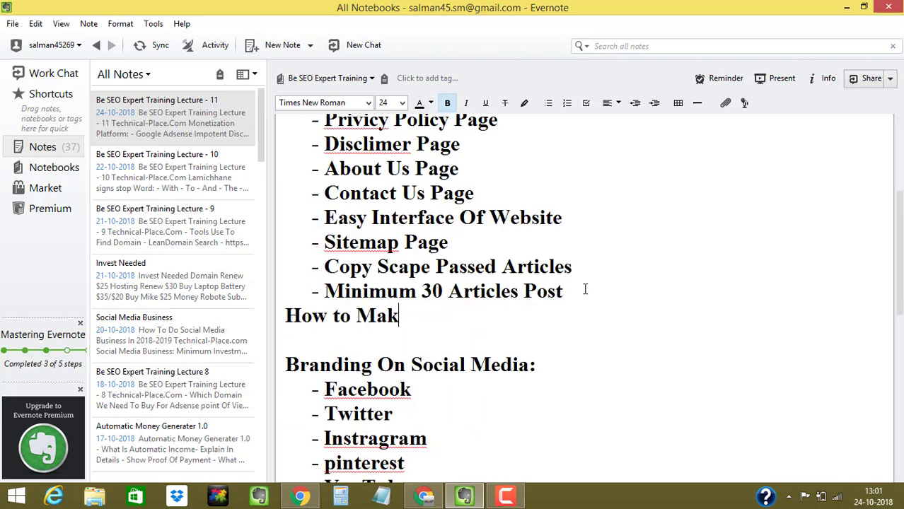
{"action": "type", "text": "e Privic"}
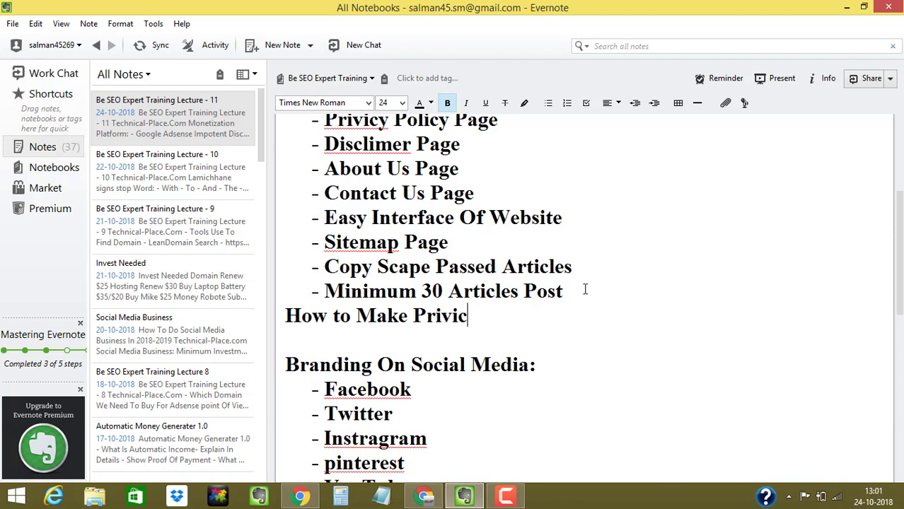
{"action": "type", "text": "y Polic"}
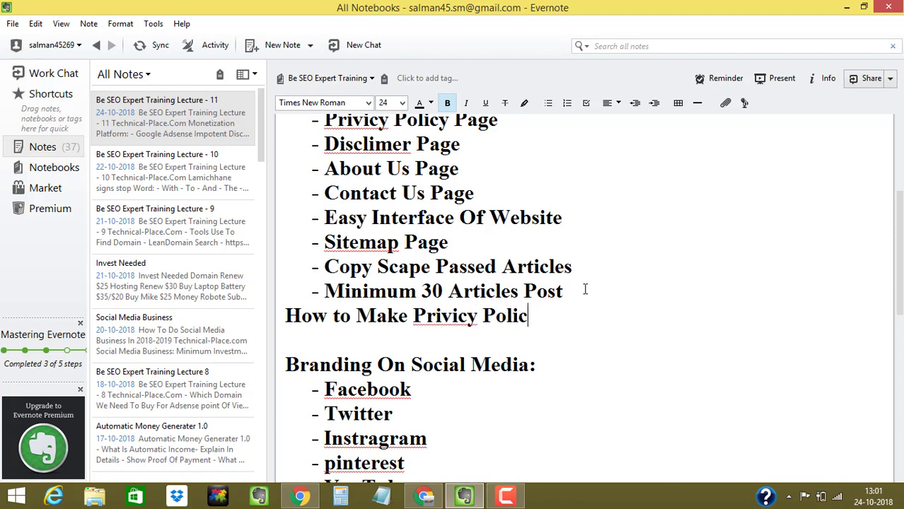
{"action": "type", "text": "y Page"}
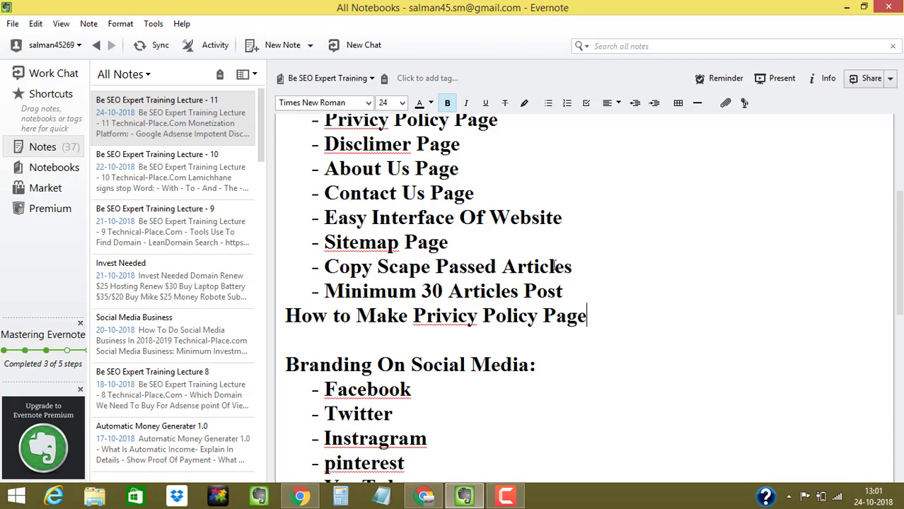
{"action": "right_click", "coordinate": [440, 316]}
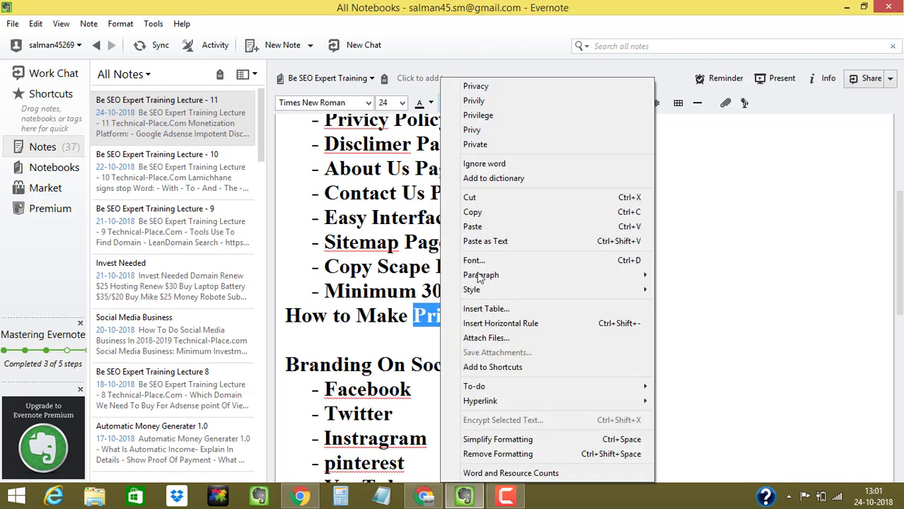
{"action": "left_click", "coordinate": [490, 87]}
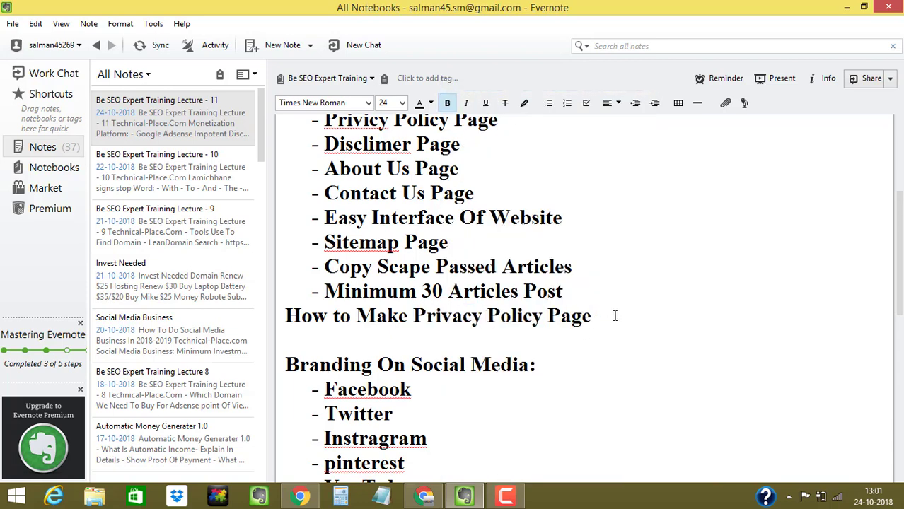
- Add indented bullets '- Write Form Writer' and '- Use Tools Which I will Share'
{"action": "key", "text": "Return"}
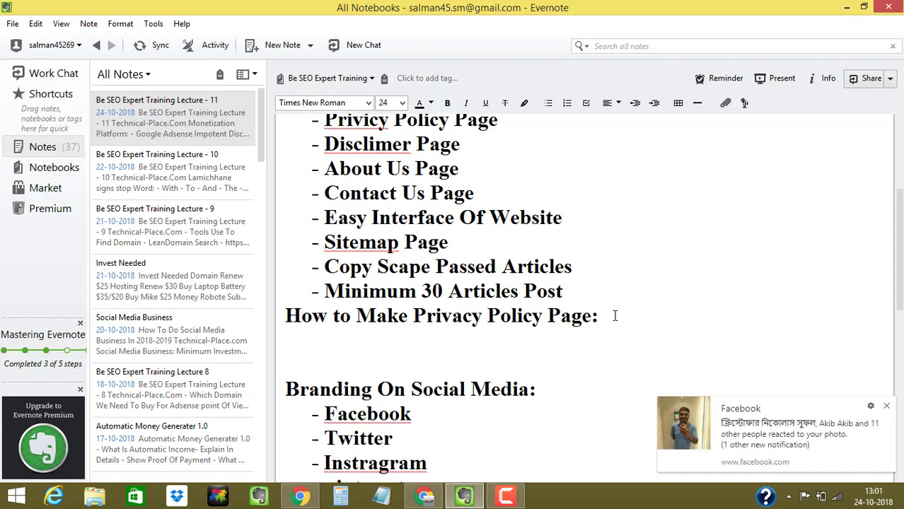
{"action": "key", "text": "ctrl+b"}
{"action": "key", "text": "Tab"}
{"action": "type", "text": "-"}
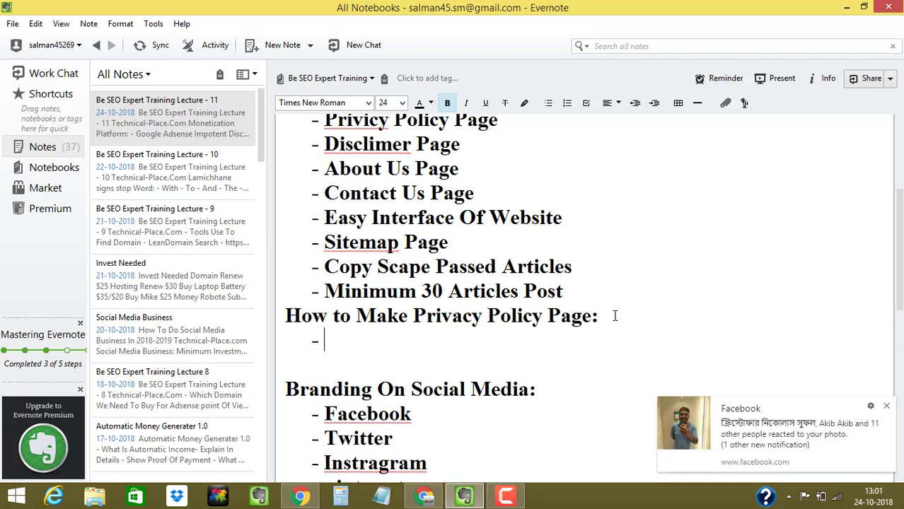
{"action": "type", "text": "Write"}
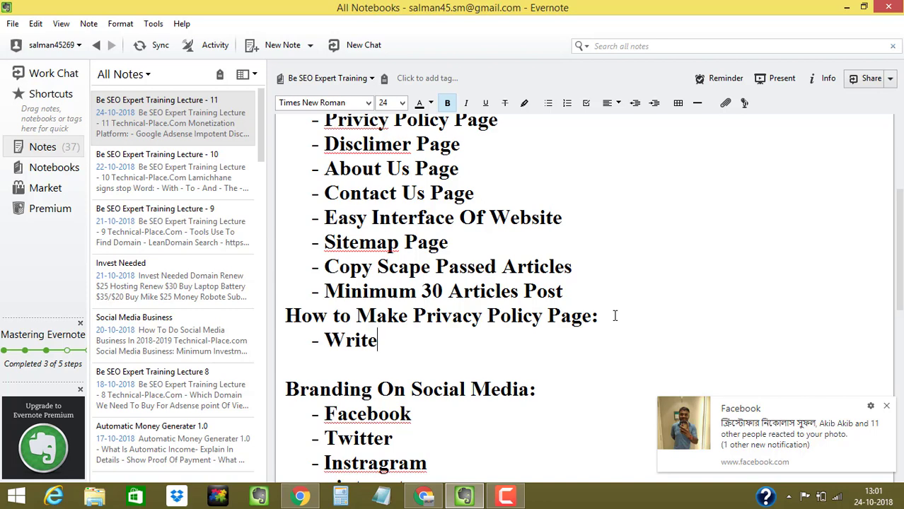
{"action": "type", "text": "Form "}
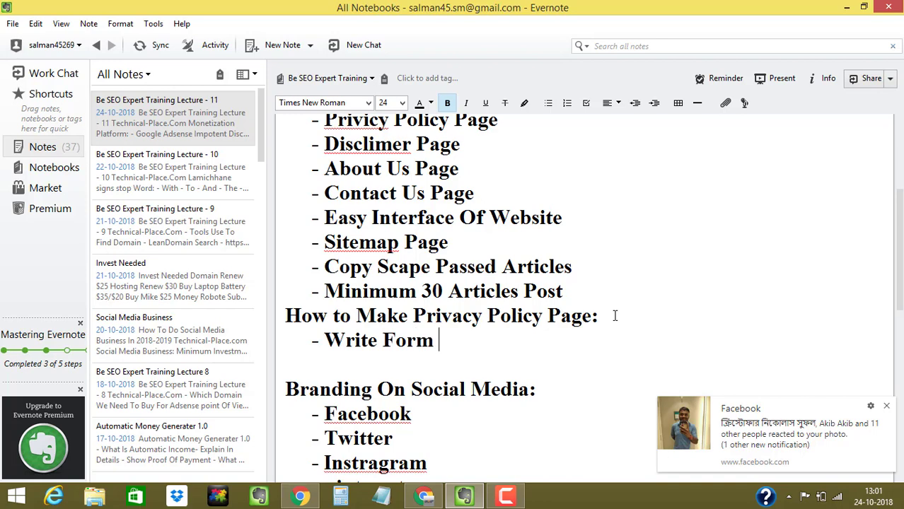
{"action": "type", "text": "Writer"}
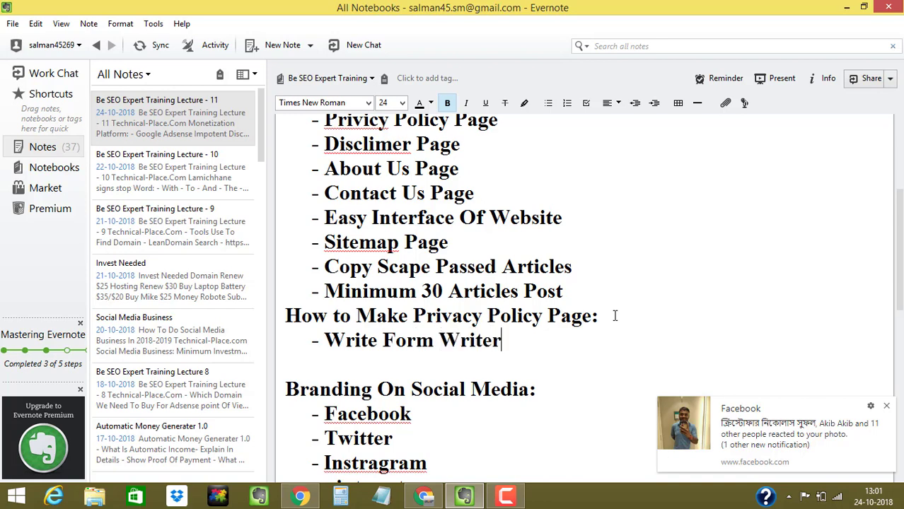
{"action": "key", "text": "Return"}
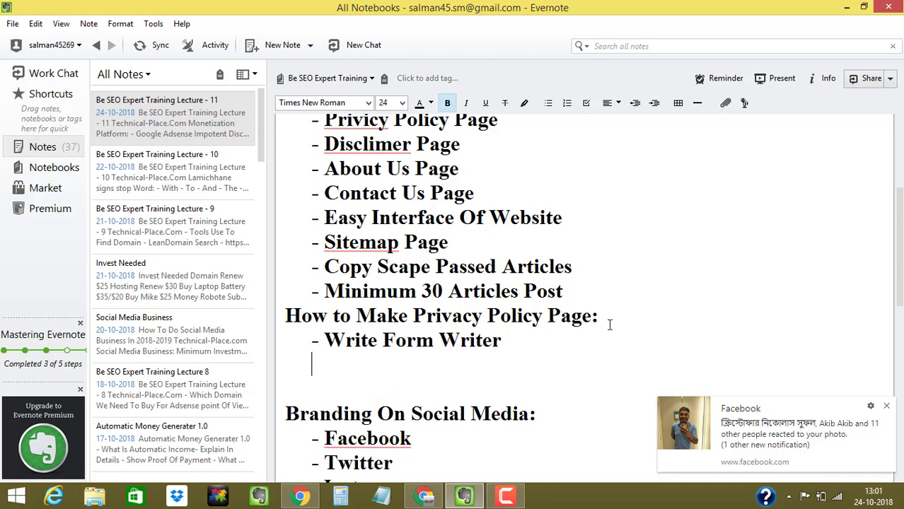
{"action": "type", "text": "- Use Tools"}
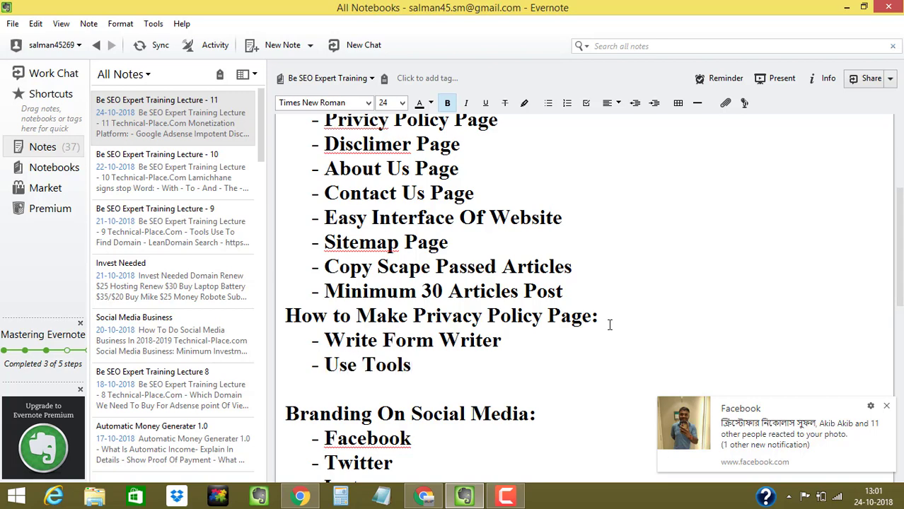
{"action": "type", "text": " Whic"}
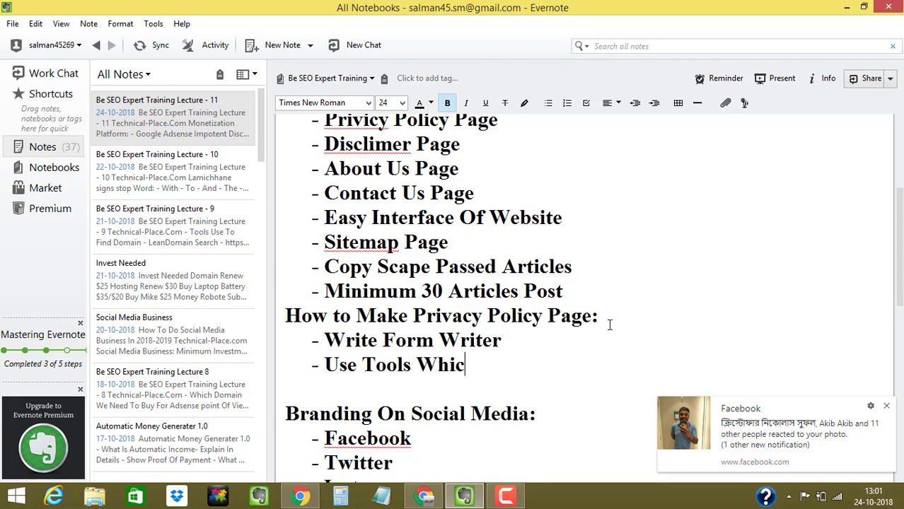
{"action": "type", "text": "h I will Share"}
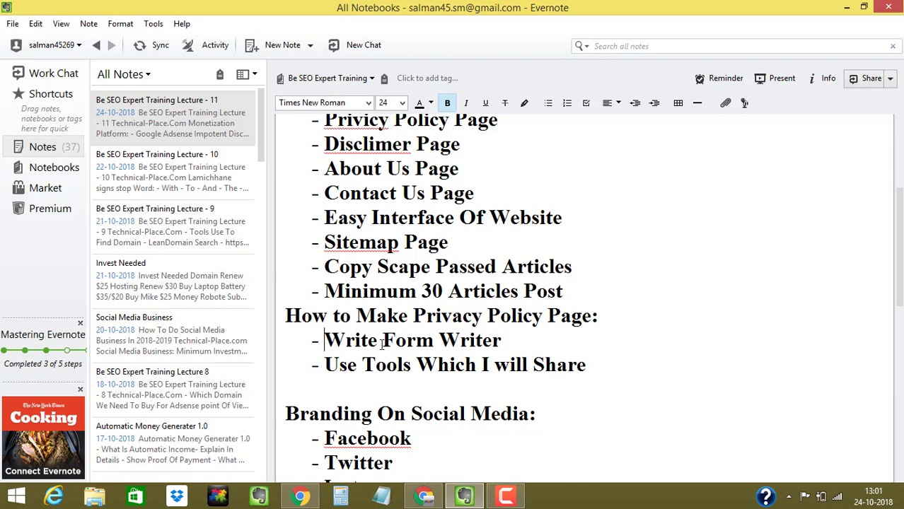
- Review the two new bullet lines under the heading
{"action": "left_click_drag", "start_coordinate": [324, 341], "coordinate": [475, 342]}
{"action": "left_click", "coordinate": [506, 497]}
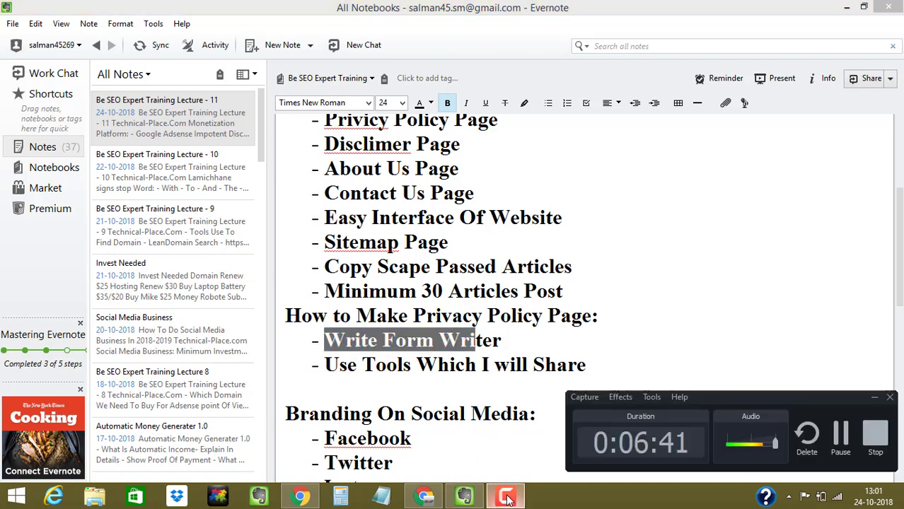
{"action": "left_click", "coordinate": [507, 497]}
{"action": "left_click", "coordinate": [491, 414]}
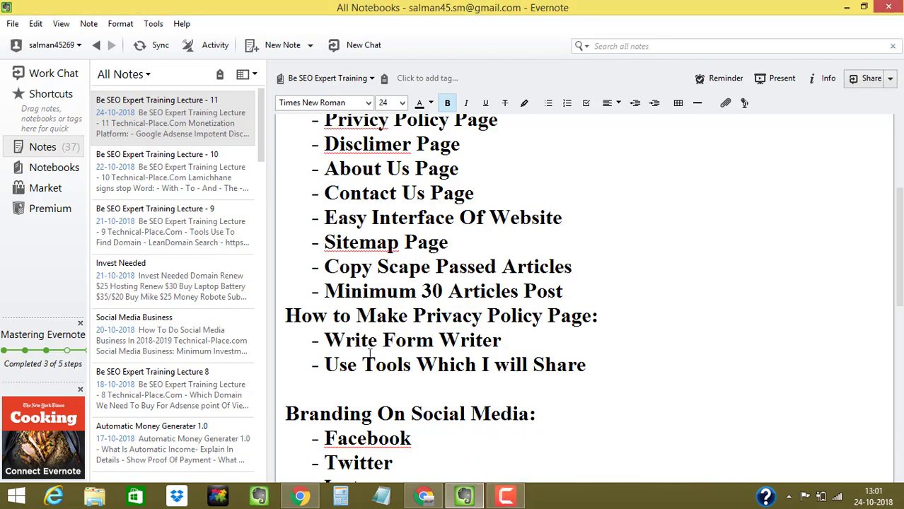
{"action": "left_click_drag", "start_coordinate": [323, 343], "coordinate": [509, 338]}
{"action": "left_click", "coordinate": [495, 340]}
{"action": "left_click_drag", "start_coordinate": [321, 360], "coordinate": [587, 365]}
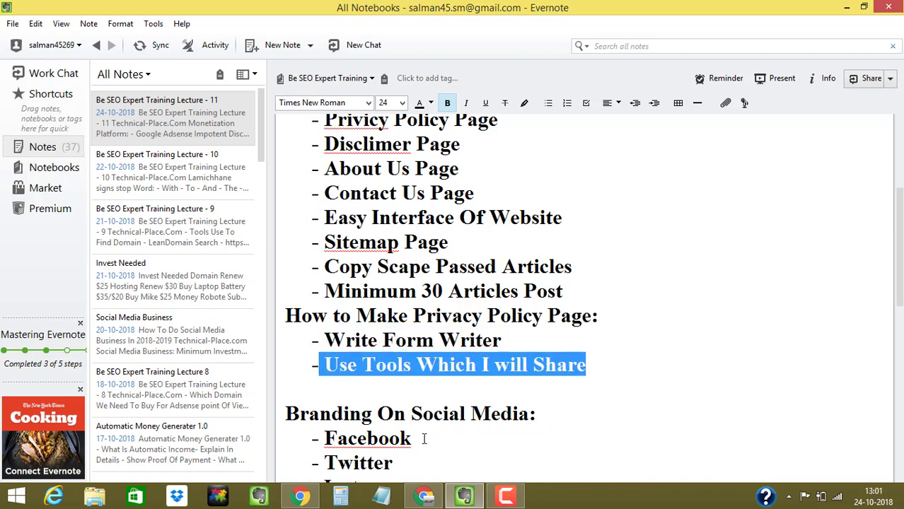
{"action": "left_click", "coordinate": [300, 497]}
- Search Google for 'privacy policy generator' in a new tab
{"action": "left_click", "coordinate": [425, 11]}
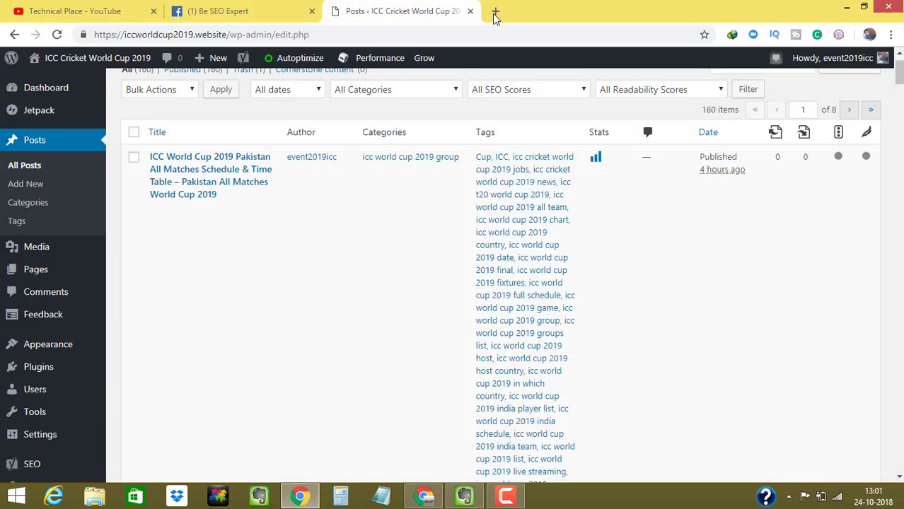
{"action": "left_click", "coordinate": [494, 11]}
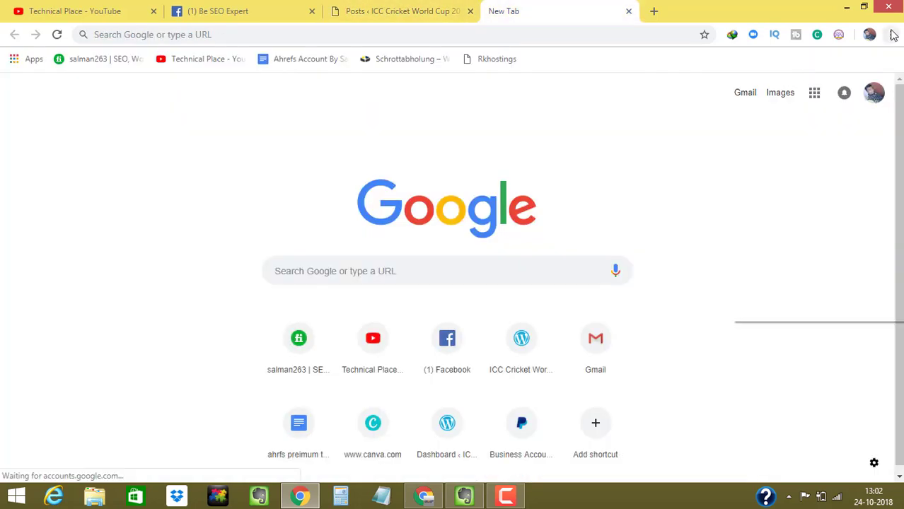
{"action": "left_click", "coordinate": [893, 36]}
{"action": "left_click", "coordinate": [585, 121]}
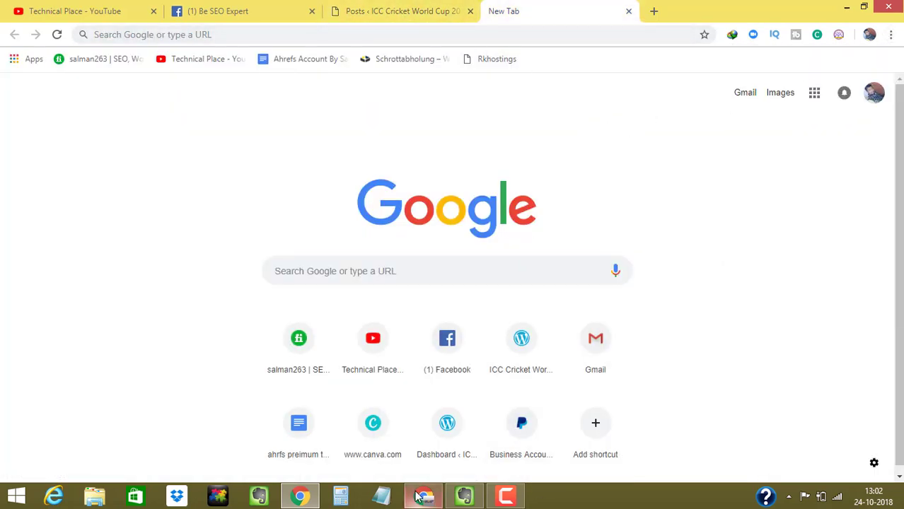
{"action": "left_click", "coordinate": [436, 35]}
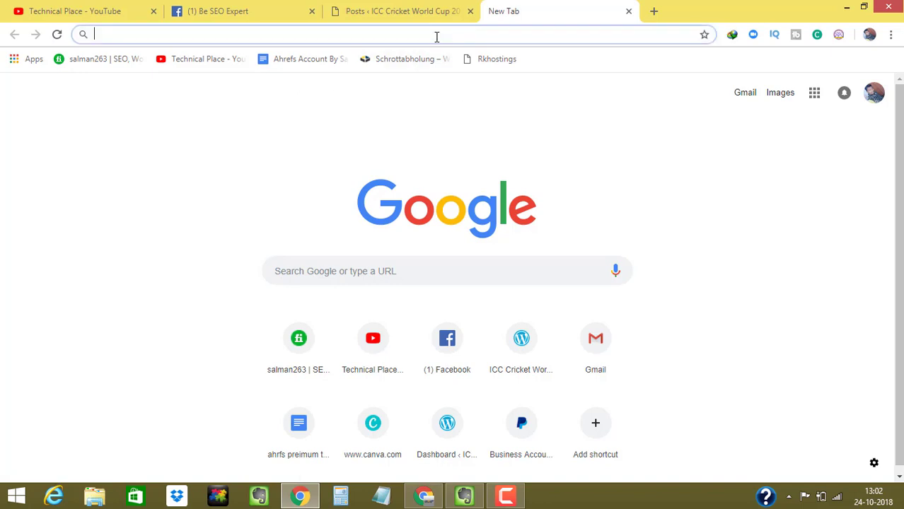
{"action": "type", "text": "privi"}
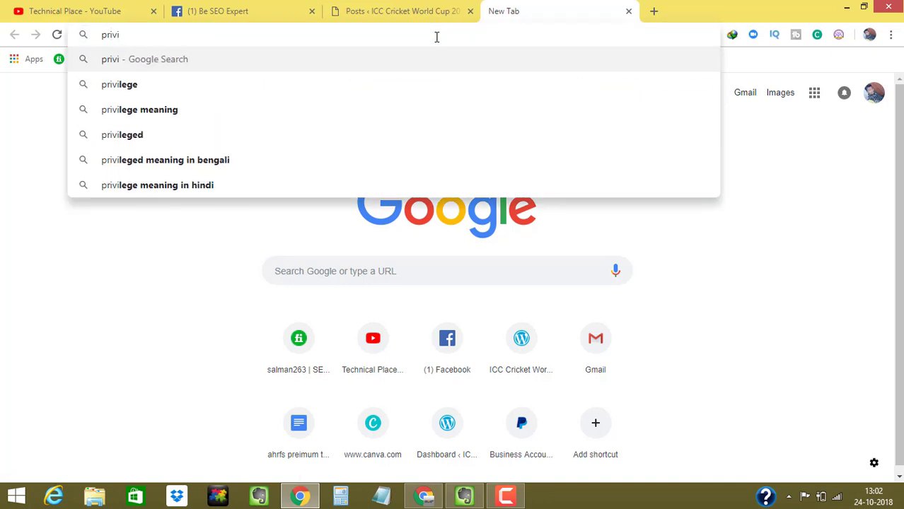
{"action": "type", "text": "cy "}
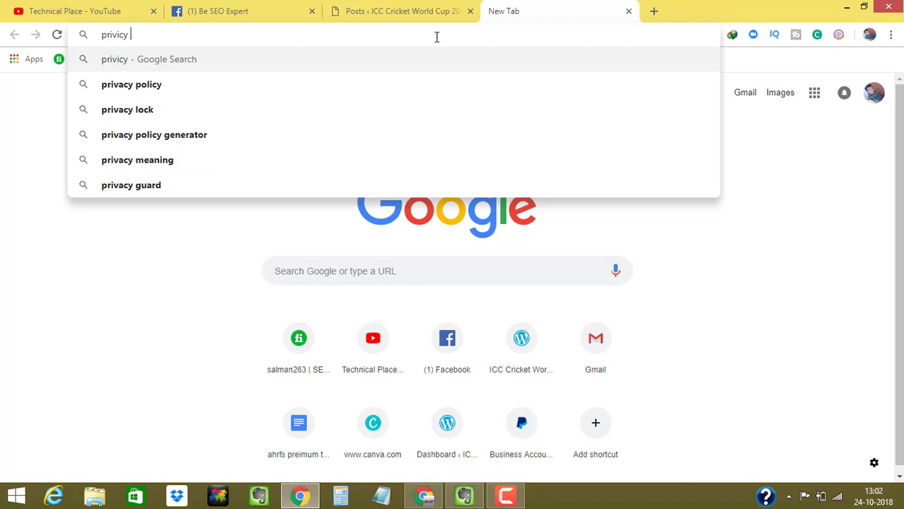
{"action": "type", "text": "policy"}
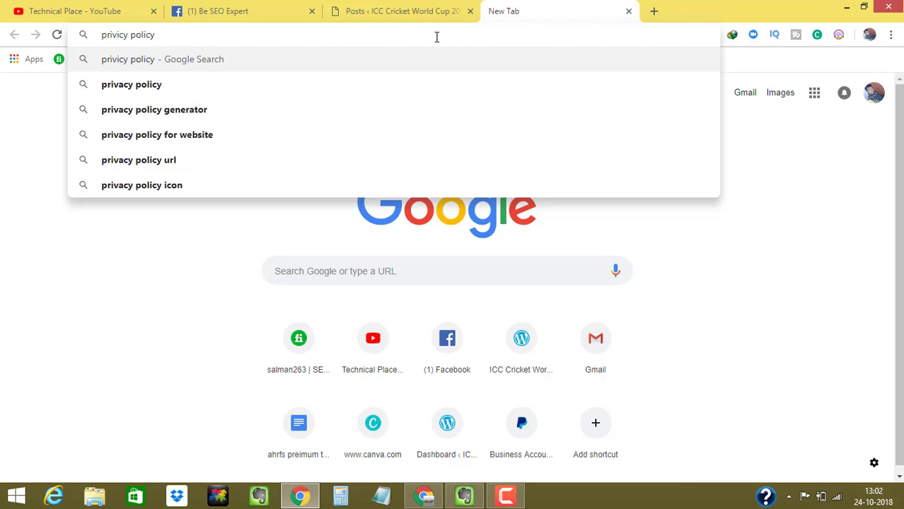
{"action": "key", "text": "Down"}
{"action": "key", "text": "Down"}
{"action": "key", "text": "Down"}
{"action": "key", "text": "Up"}
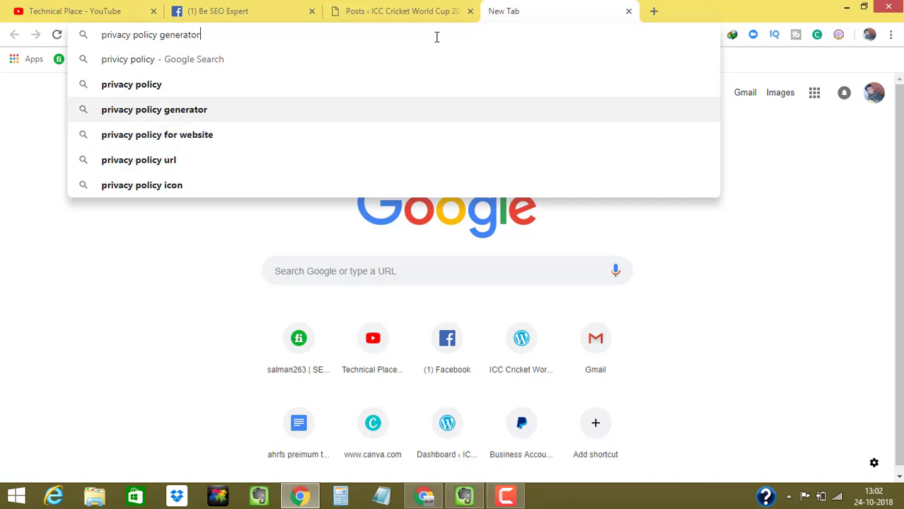
{"action": "key", "text": "Return"}
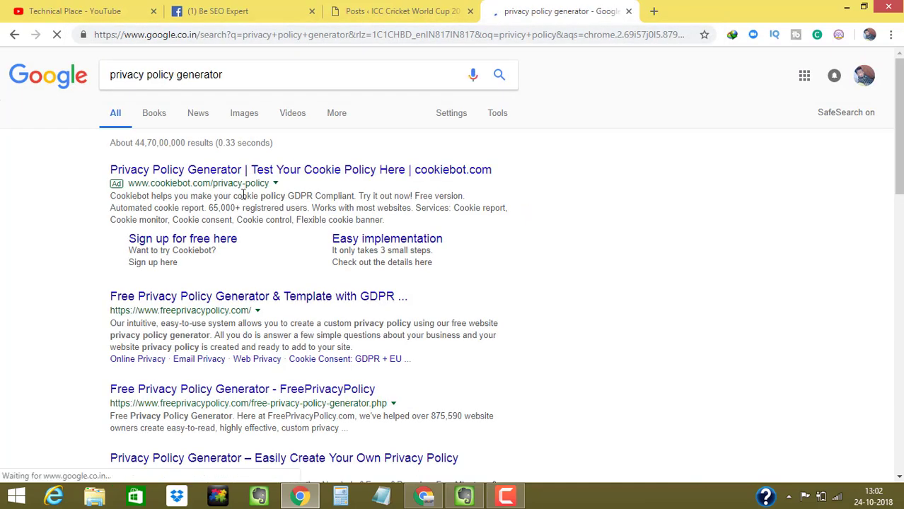
- Open the FreePrivacyPolicy result in a new tab
{"action": "scroll", "coordinate": [899, 124], "scroll_direction": "down", "scroll_amount": 2}
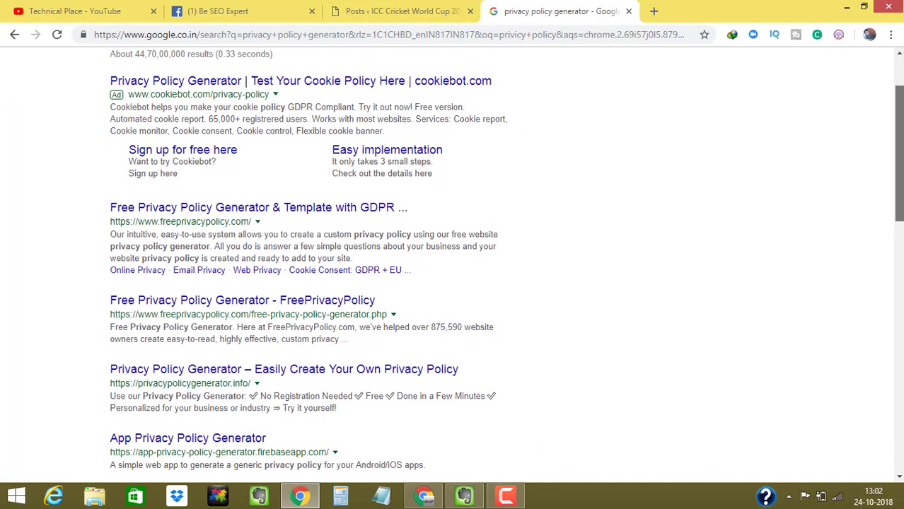
{"action": "right_click", "coordinate": [218, 300]}
{"action": "left_click", "coordinate": [9, 283]}
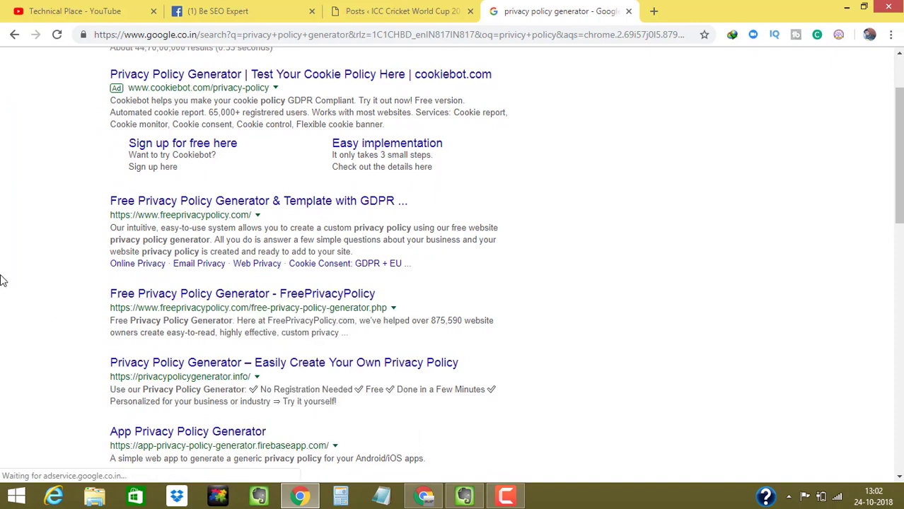
{"action": "right_click", "coordinate": [183, 304]}
{"action": "left_click", "coordinate": [187, 309]}
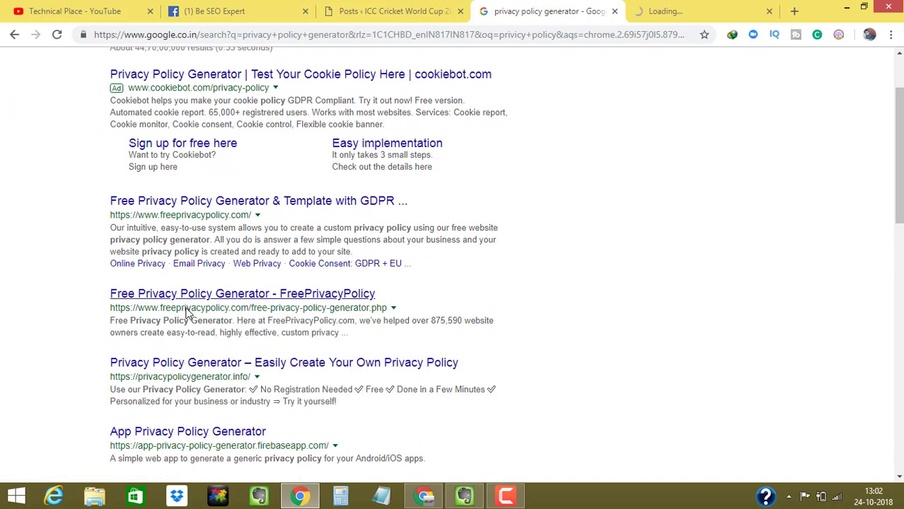
- Copy the Free Privacy Policy Generator page's web address
{"action": "left_click", "coordinate": [679, 11]}
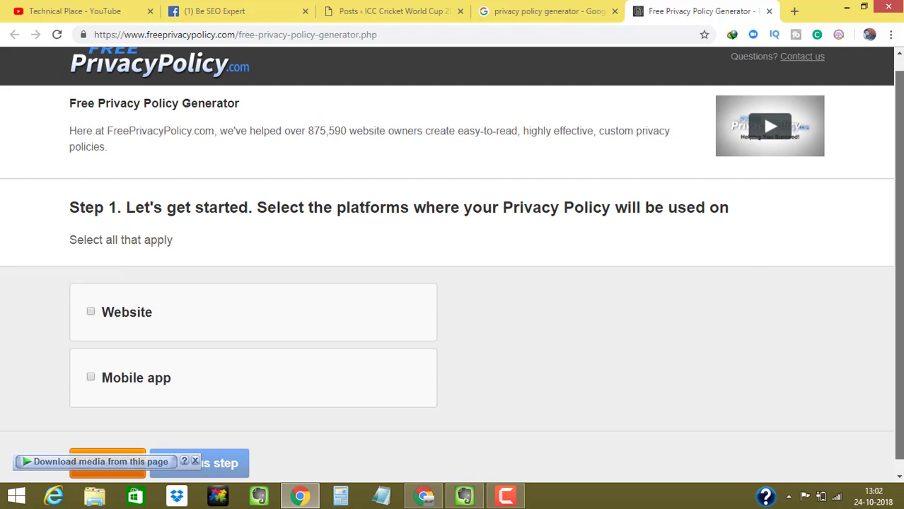
{"action": "left_click", "coordinate": [410, 37]}
{"action": "right_click", "coordinate": [333, 41]}
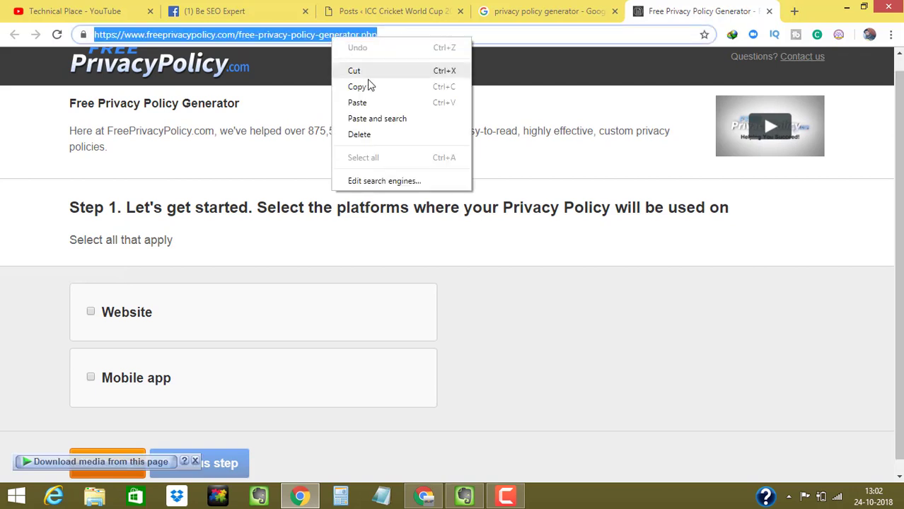
{"action": "left_click", "coordinate": [370, 85]}
{"action": "left_click", "coordinate": [2, 133]}
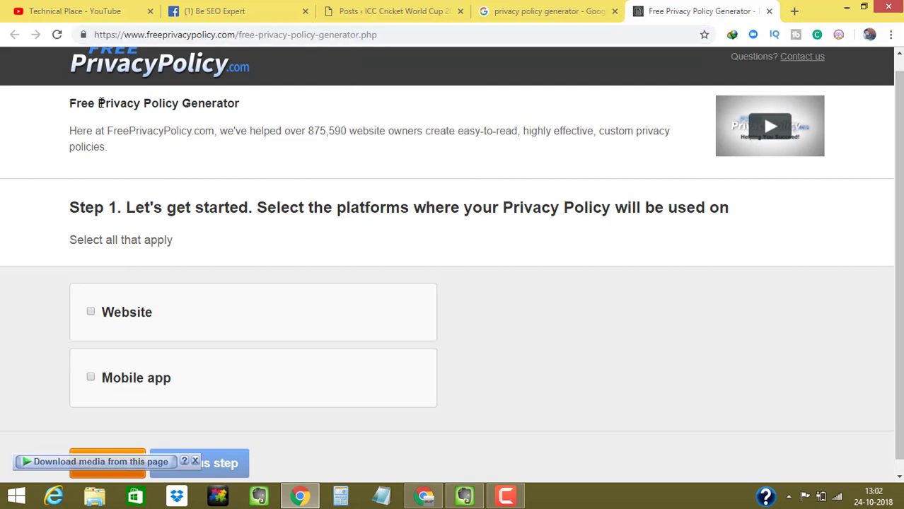
{"action": "left_click_drag", "start_coordinate": [70, 103], "coordinate": [207, 103]}
- Return to the generator tab and copy its address again
{"action": "key", "text": "ctrl+shift+Tab"}
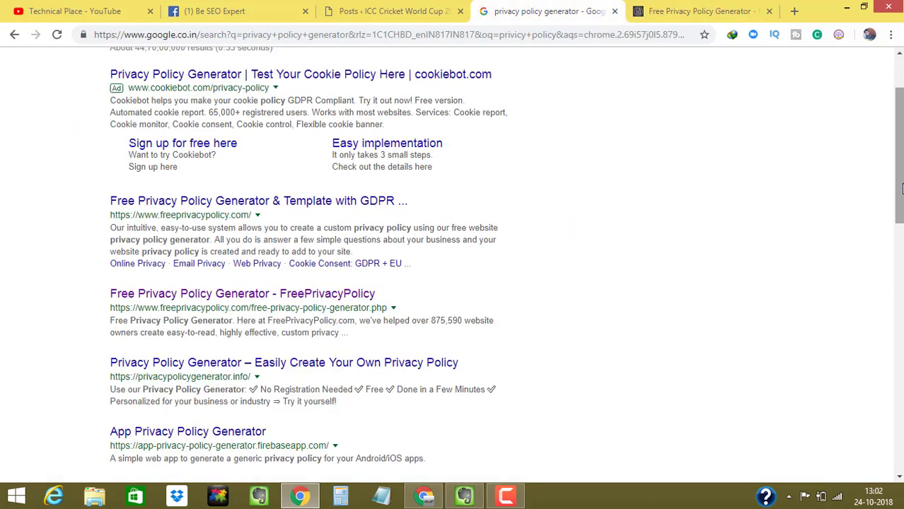
{"action": "left_click_drag", "start_coordinate": [899, 188], "coordinate": [900, 281]}
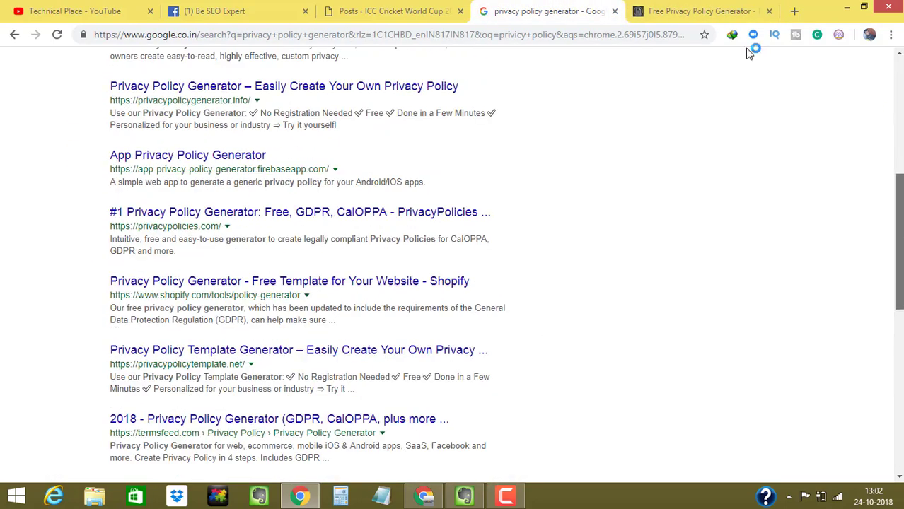
{"action": "left_click", "coordinate": [697, 10]}
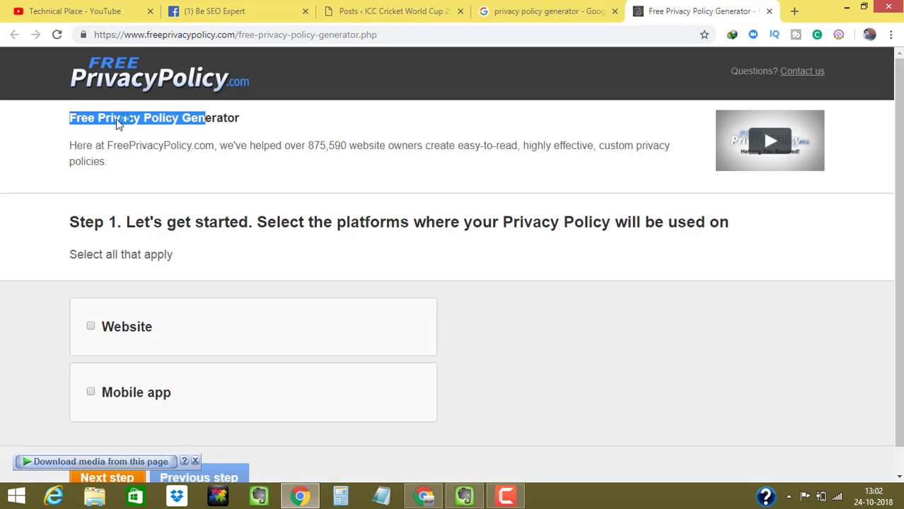
{"action": "right_click", "coordinate": [84, 107]}
{"action": "left_click", "coordinate": [69, 122]}
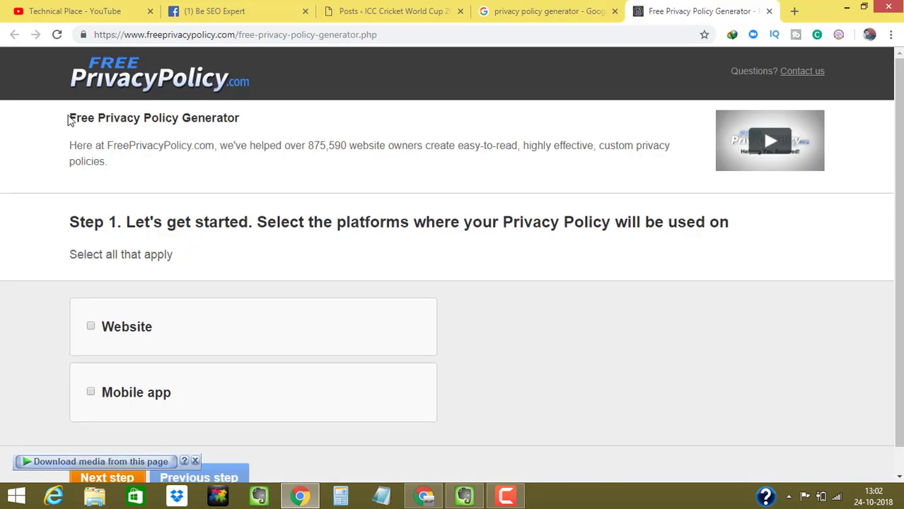
{"action": "left_click", "coordinate": [324, 33]}
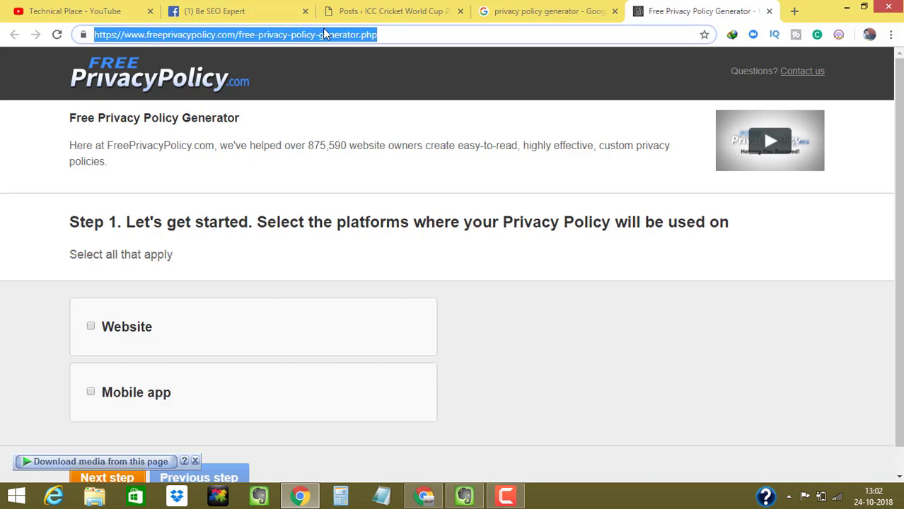
{"action": "right_click", "coordinate": [323, 30]}
{"action": "left_click", "coordinate": [346, 78]}
- Paste the FreePrivacyPolicy generator link as an indented line under 'Use Tools Which I will Share'
{"action": "left_click", "coordinate": [464, 496]}
{"action": "left_click", "coordinate": [378, 390]}
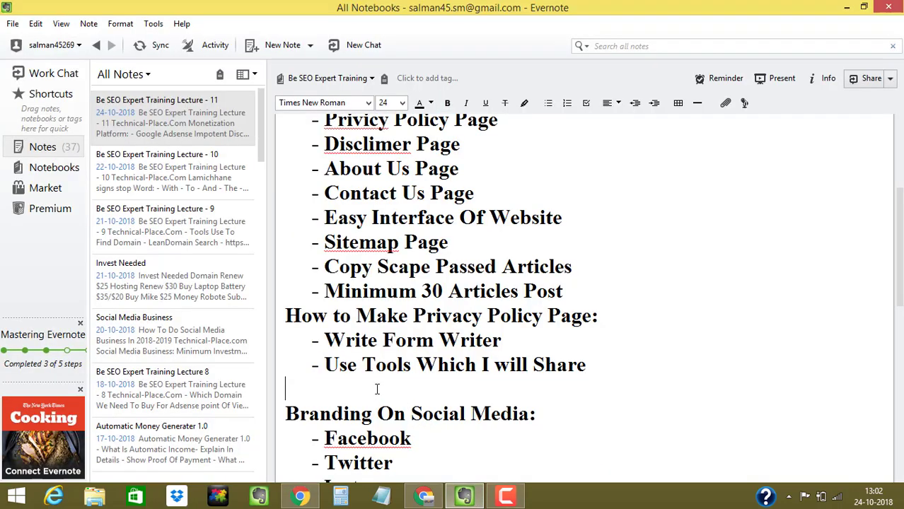
{"action": "key", "text": "ctrl+b"}
{"action": "key", "text": "Tab"}
{"action": "key", "text": "ctrl+v"}
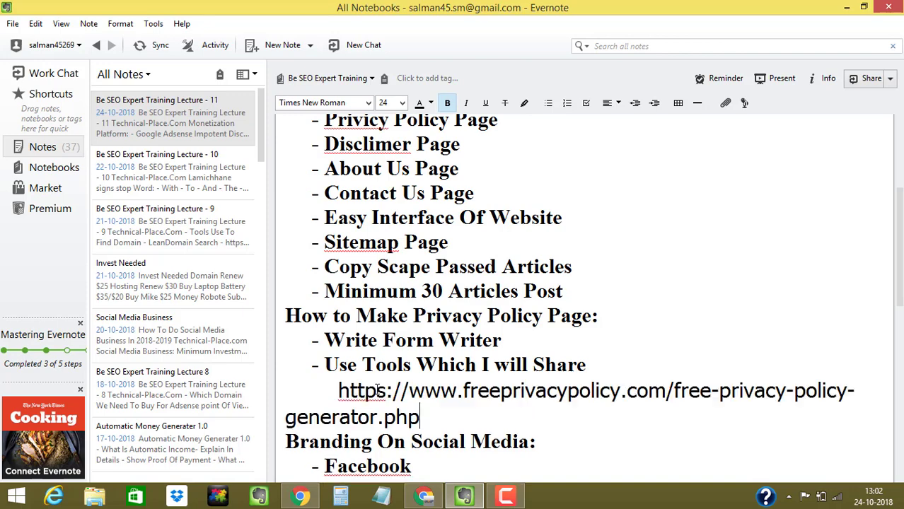
{"action": "key", "text": "Return"}
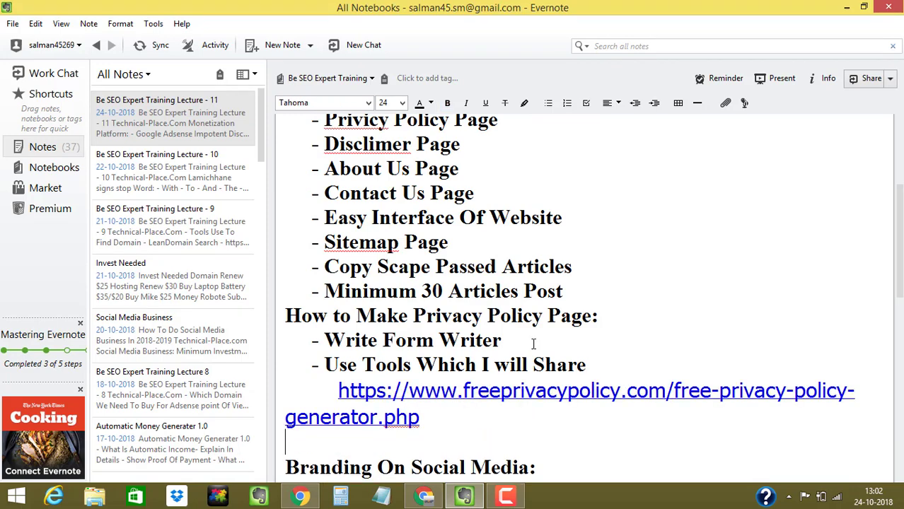
{"action": "left_click", "coordinate": [847, 8]}
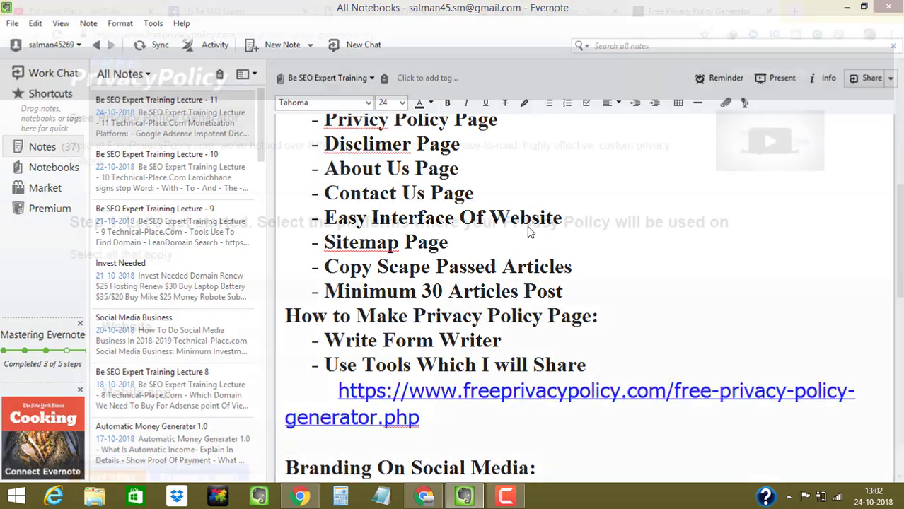
- Choose Website as the platform in Step 1 and advance to Step 2
{"action": "left_click", "coordinate": [523, 272]}
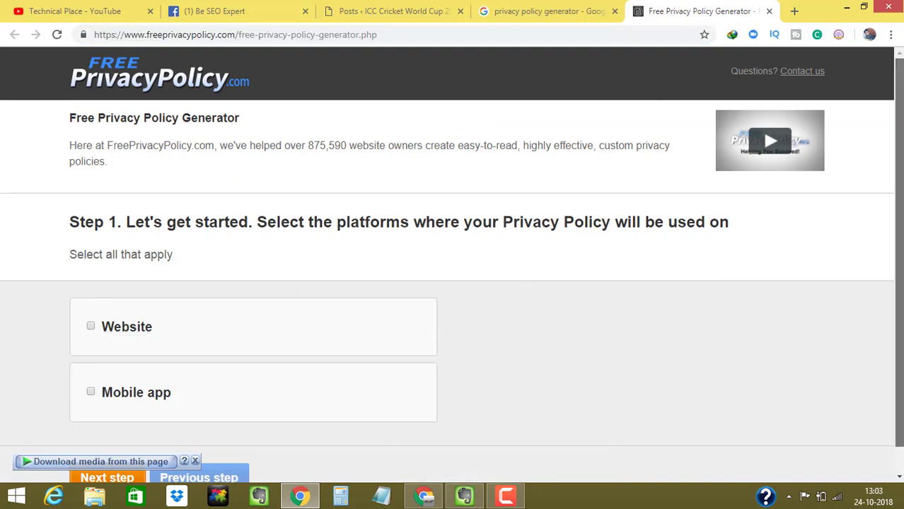
{"action": "scroll", "coordinate": [354, 290], "scroll_direction": "down", "scroll_amount": 1}
{"action": "scroll", "coordinate": [451, 265], "scroll_direction": "down", "scroll_amount": 1}
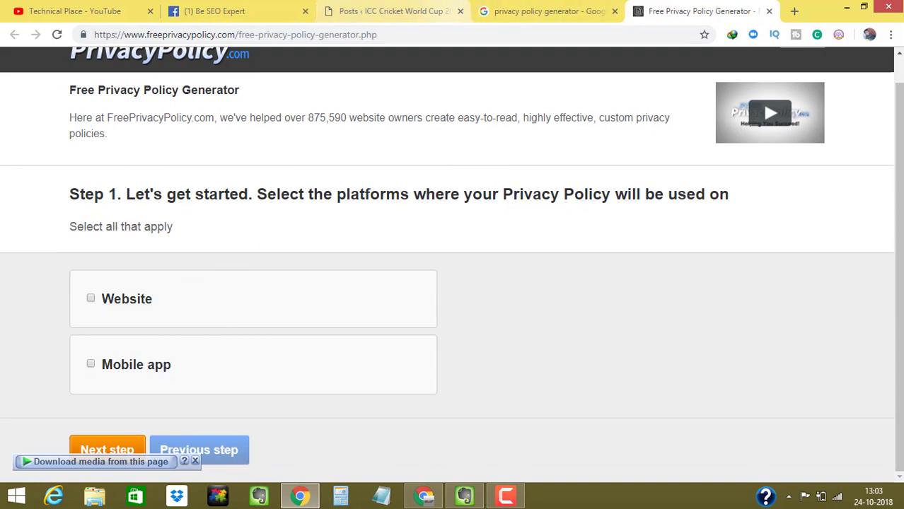
{"action": "left_click", "coordinate": [90, 300]}
{"action": "left_click", "coordinate": [91, 300]}
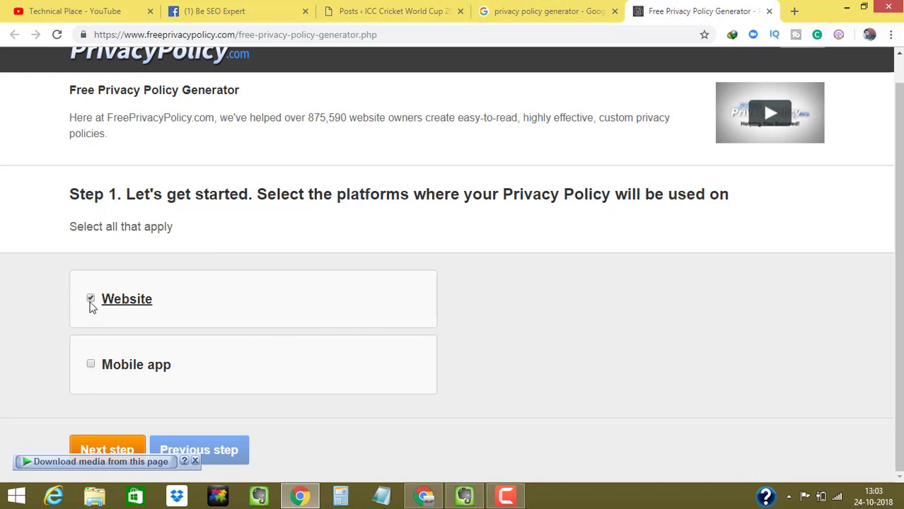
{"action": "left_click", "coordinate": [124, 450]}
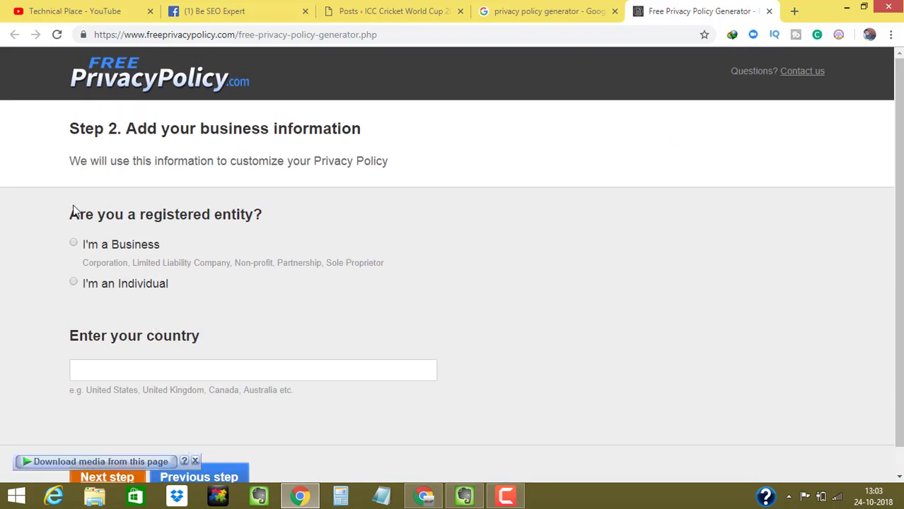
- Register as an individual and choose India as the country you work from
{"action": "left_click_drag", "start_coordinate": [70, 213], "coordinate": [253, 215]}
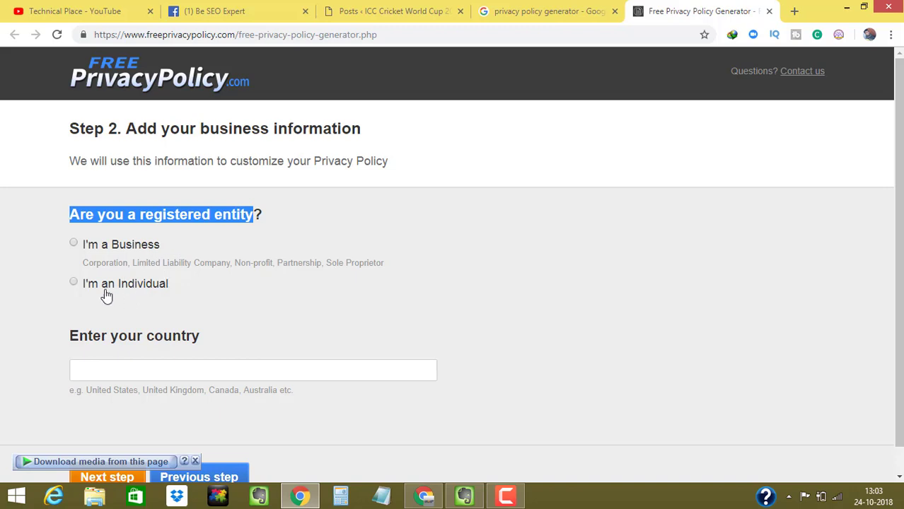
{"action": "left_click", "coordinate": [75, 283]}
{"action": "scroll", "coordinate": [337, 348], "scroll_direction": "down", "scroll_amount": 1}
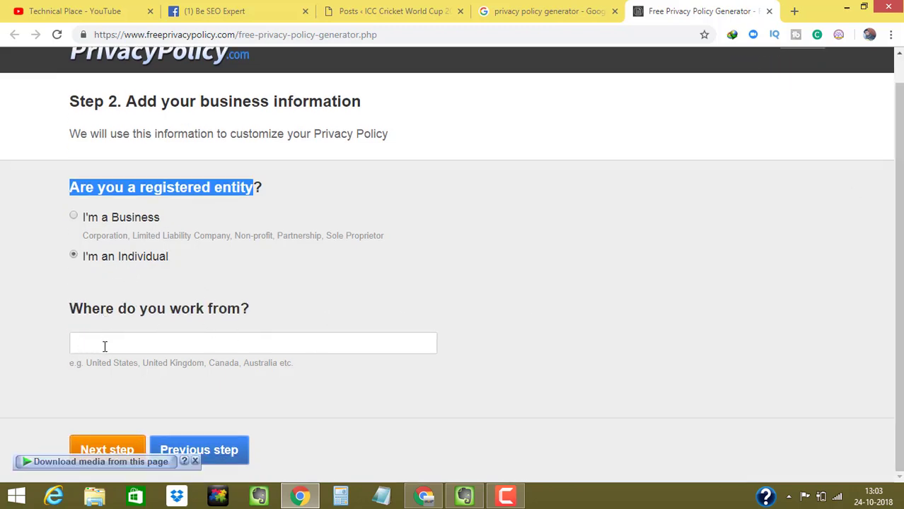
{"action": "left_click", "coordinate": [145, 350]}
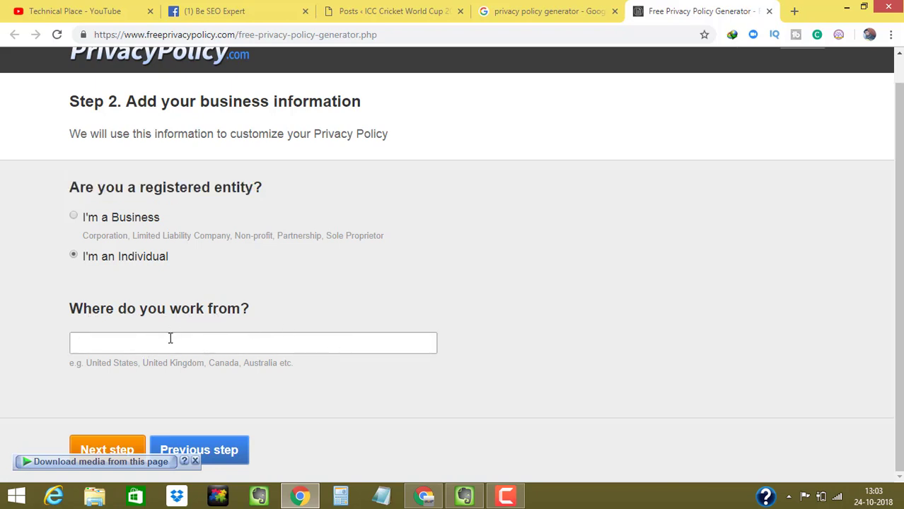
{"action": "type", "text": "India"}
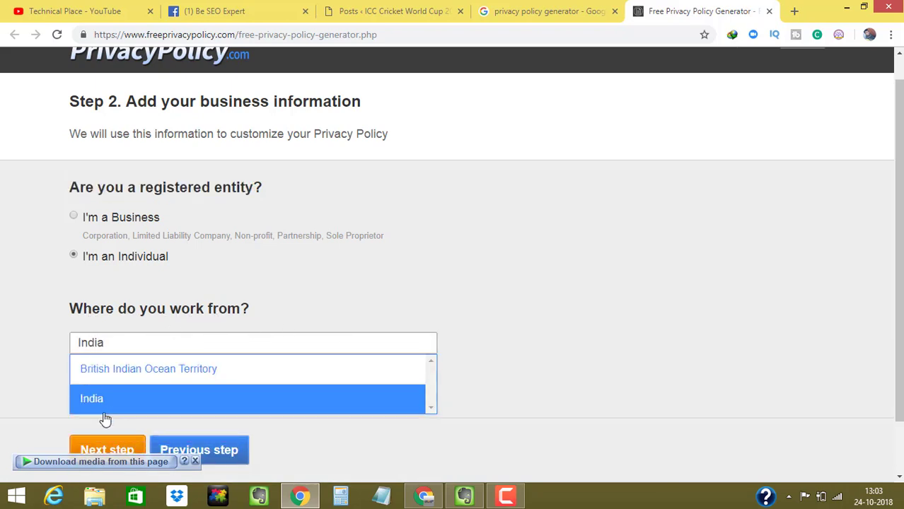
{"action": "left_click", "coordinate": [103, 403]}
- Set the state to West Bengal and continue to the next generator step
{"action": "scroll", "coordinate": [486, 283], "scroll_direction": "down", "scroll_amount": 2}
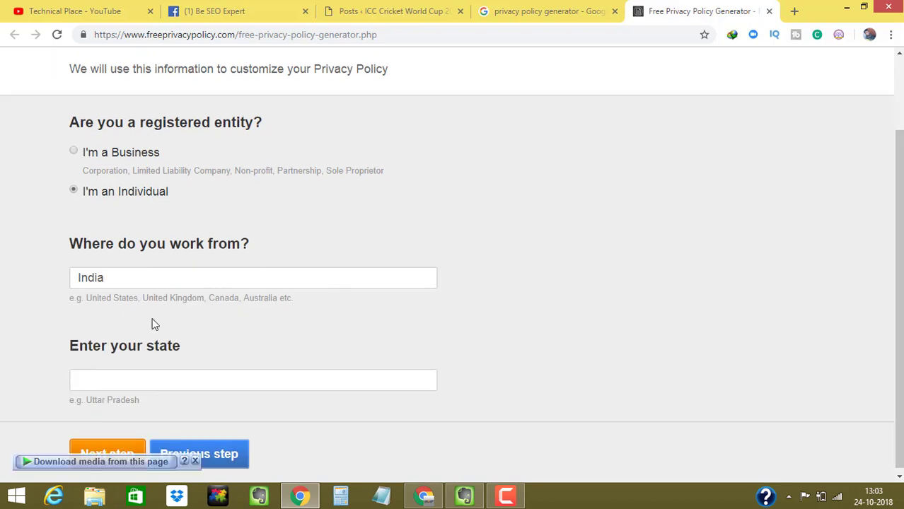
{"action": "left_click", "coordinate": [117, 375]}
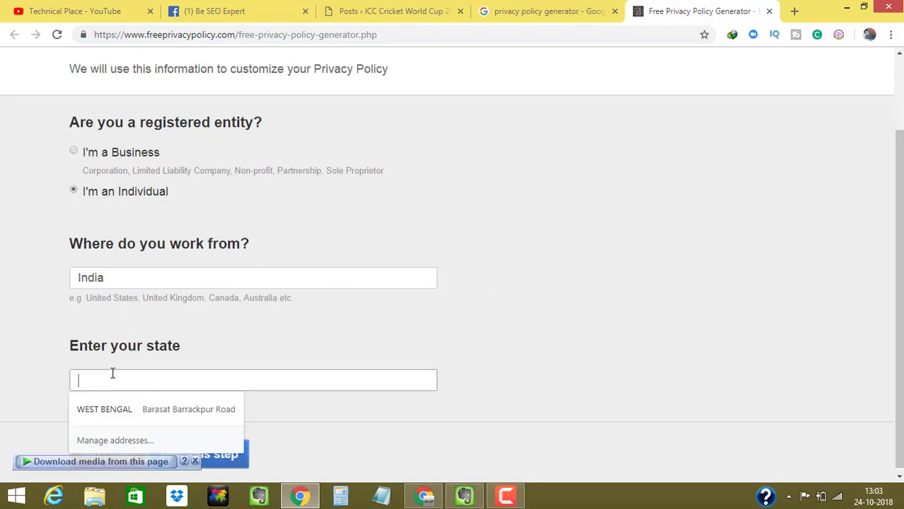
{"action": "type", "text": "Wes"}
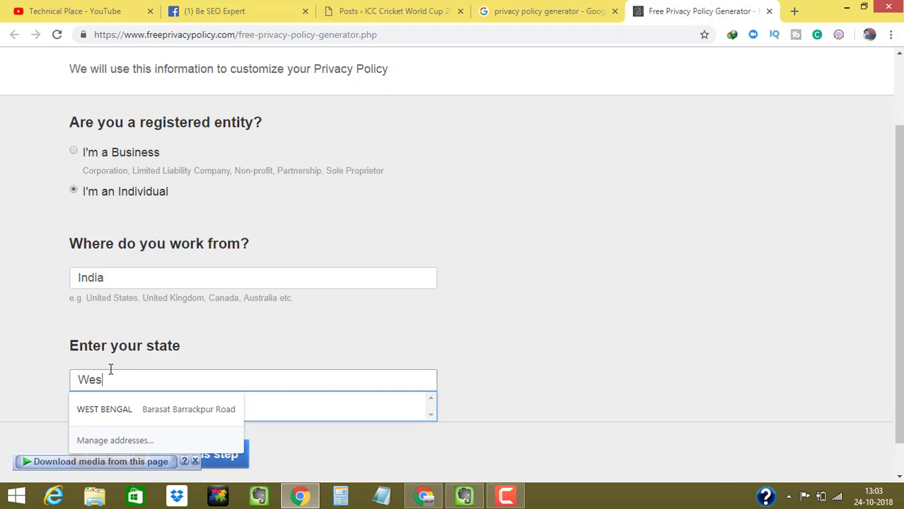
{"action": "key", "text": "Down"}
{"action": "key", "text": "Return"}
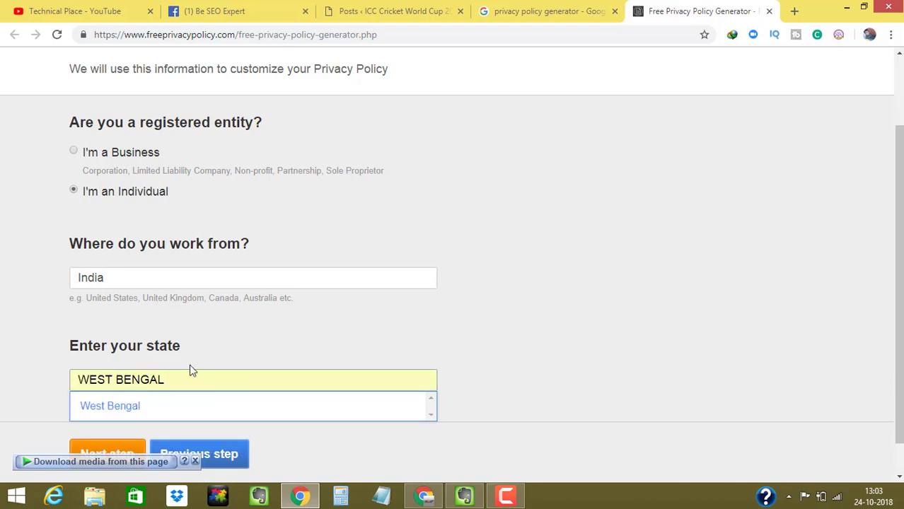
{"action": "left_click", "coordinate": [280, 406]}
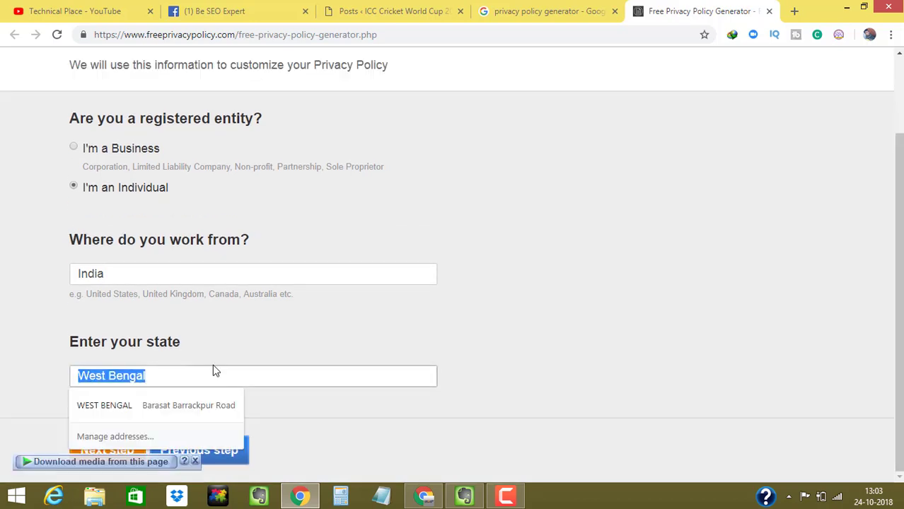
{"action": "left_click", "coordinate": [181, 407]}
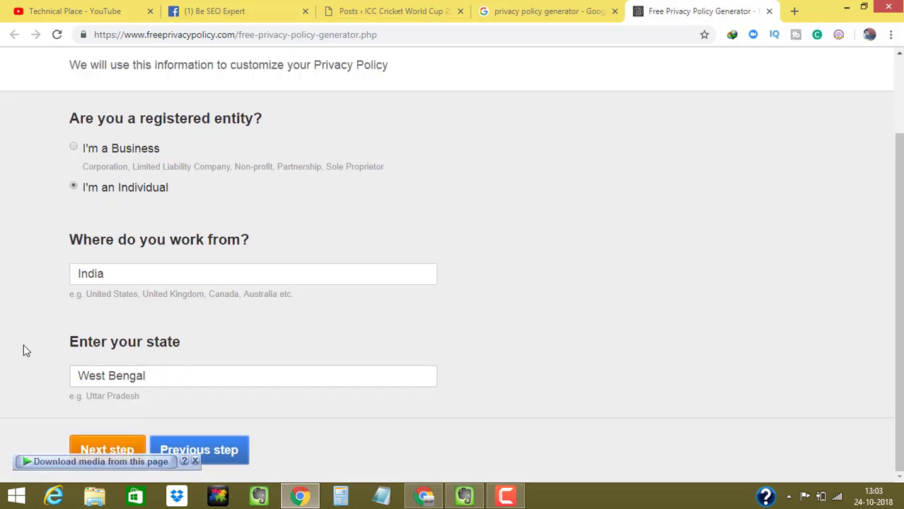
{"action": "left_click", "coordinate": [116, 447]}
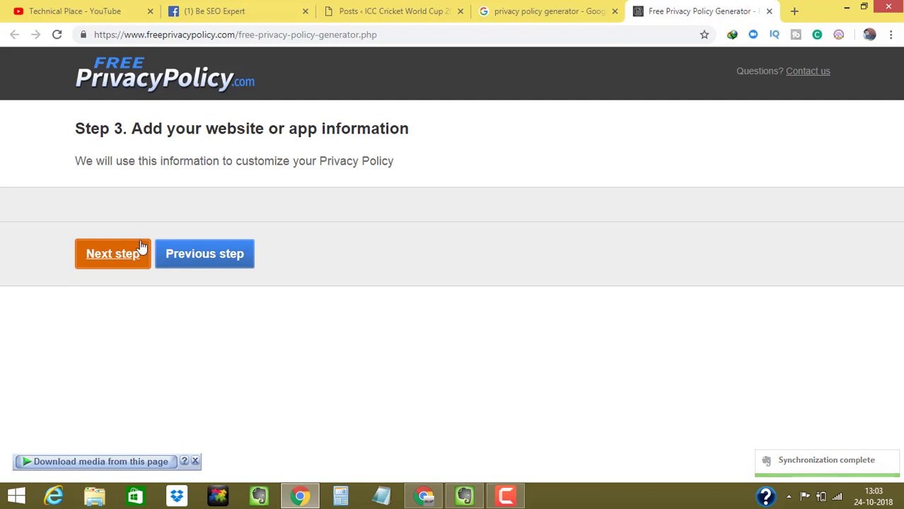
- Return to the business form, re-pick West Bengal as the state, and continue again
{"action": "left_click", "coordinate": [191, 257]}
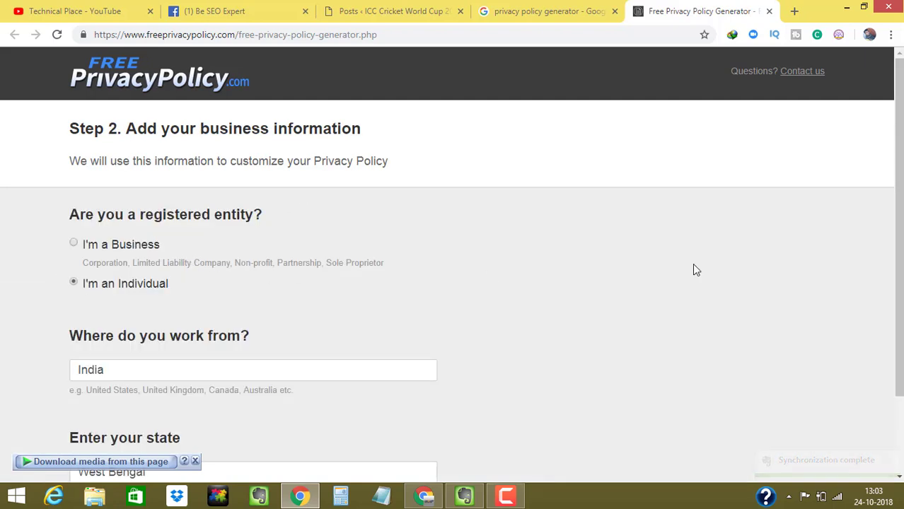
{"action": "left_click_drag", "start_coordinate": [858, 205], "coordinate": [857, 269]}
{"action": "scroll", "coordinate": [843, 368], "scroll_direction": "down", "scroll_amount": 1}
{"action": "left_click", "coordinate": [409, 223]}
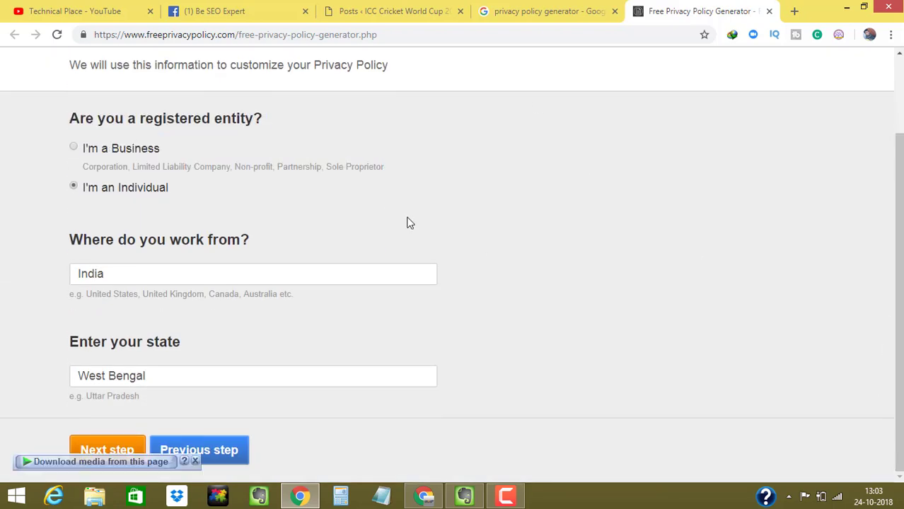
{"action": "left_click", "coordinate": [217, 377]}
{"action": "left_click", "coordinate": [191, 411]}
{"action": "left_click", "coordinate": [330, 416]}
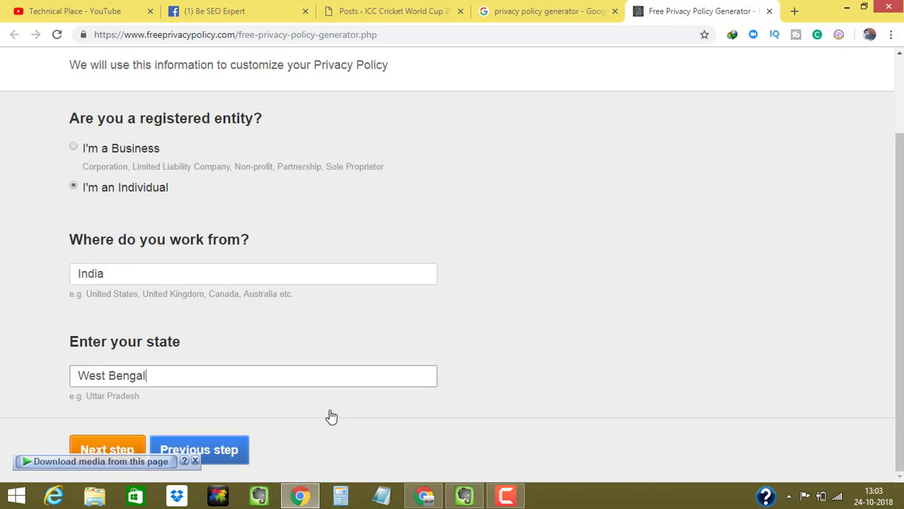
{"action": "left_click", "coordinate": [113, 450]}
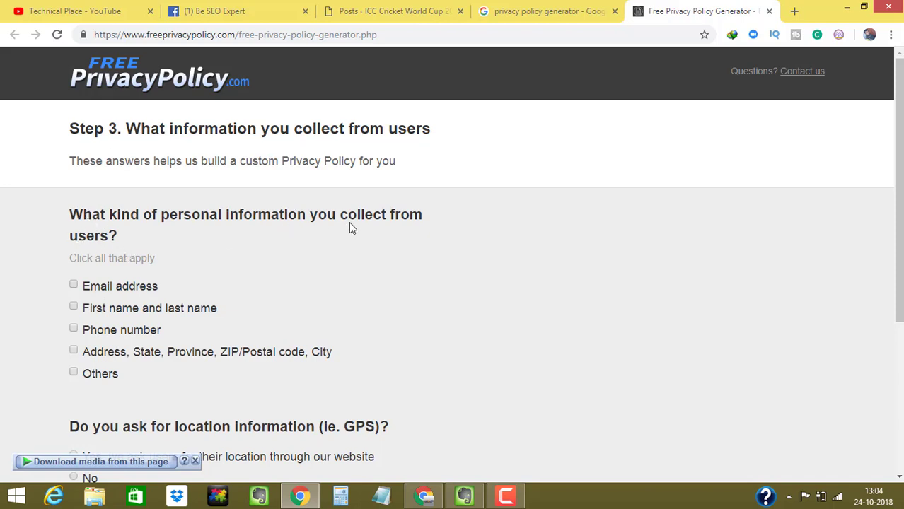
- Mark email, first and last name, postal address, phone number and Others as collected information
{"action": "scroll", "coordinate": [299, 151], "scroll_direction": "down", "scroll_amount": 1}
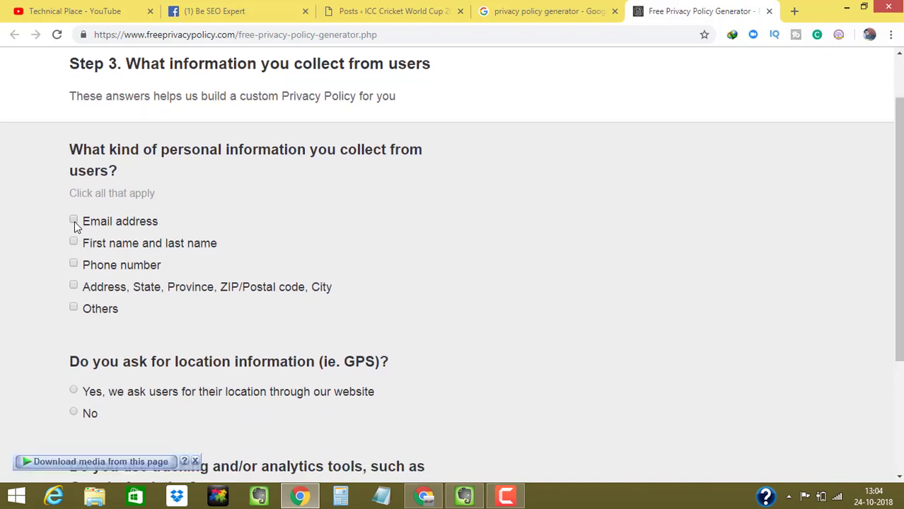
{"action": "left_click", "coordinate": [74, 222]}
{"action": "left_click", "coordinate": [74, 243]}
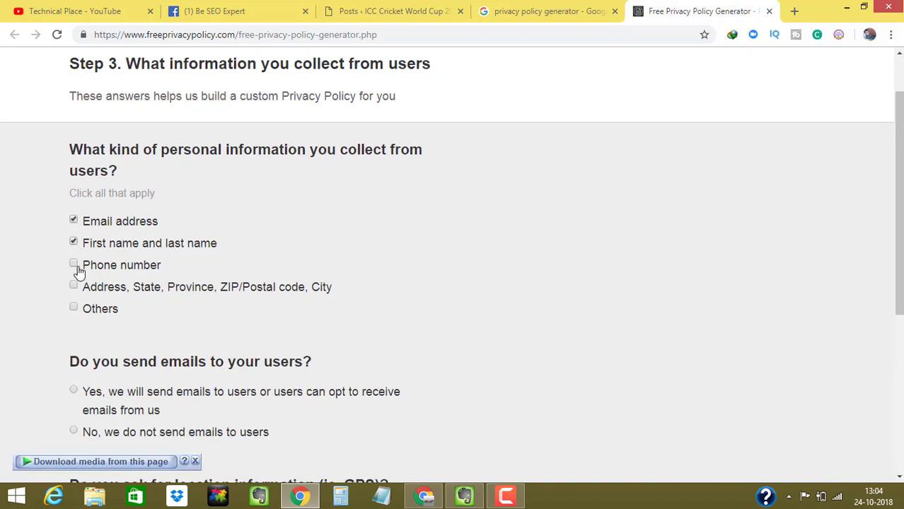
{"action": "left_click", "coordinate": [90, 293]}
{"action": "left_click", "coordinate": [88, 309]}
{"action": "left_click", "coordinate": [77, 259]}
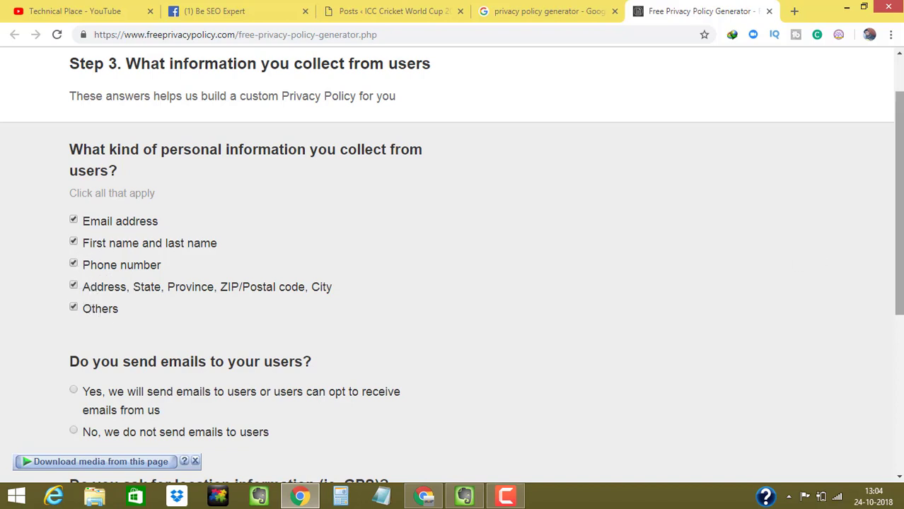
{"action": "scroll", "coordinate": [898, 212], "scroll_direction": "down", "scroll_amount": 1}
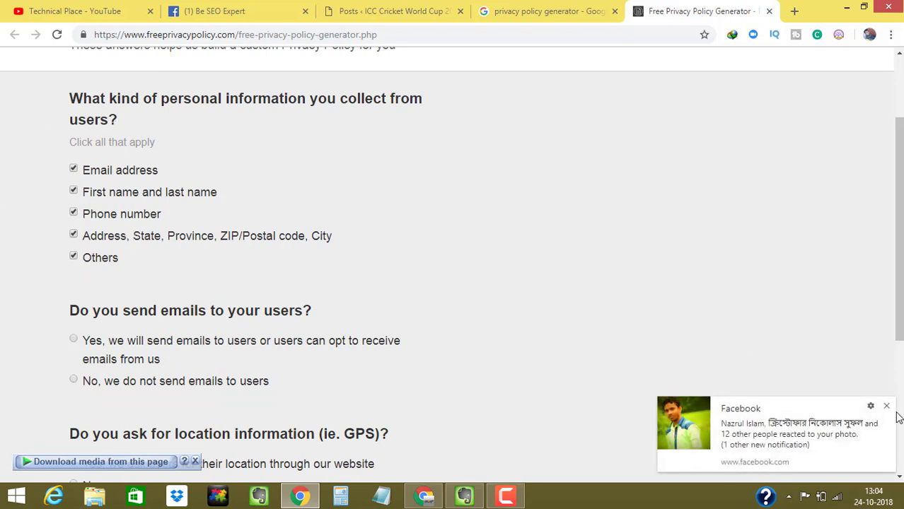
{"action": "left_click", "coordinate": [888, 410]}
{"action": "mouse_move", "coordinate": [899, 227]}
{"action": "left_mouse_down"}
{"action": "mouse_move", "coordinate": [899, 191]}
{"action": "mouse_move", "coordinate": [899, 210]}
{"action": "left_mouse_up"}
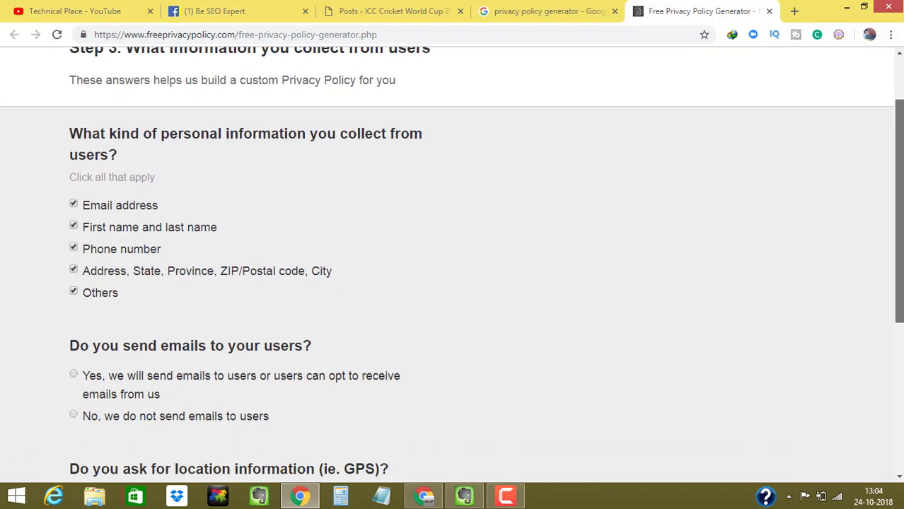
{"action": "scroll", "coordinate": [897, 354], "scroll_direction": "down", "scroll_amount": 2}
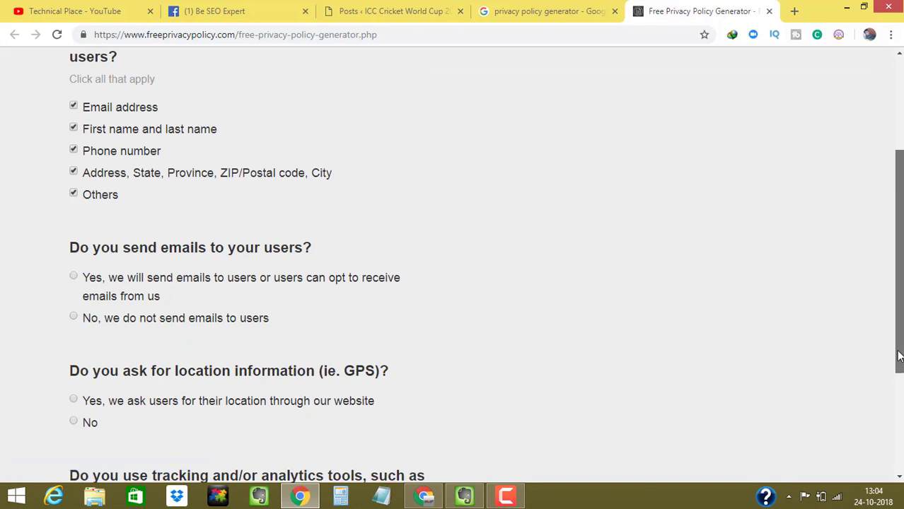
{"action": "scroll", "coordinate": [896, 360], "scroll_direction": "down", "scroll_amount": 1}
{"action": "left_click_drag", "start_coordinate": [893, 366], "coordinate": [898, 374]}
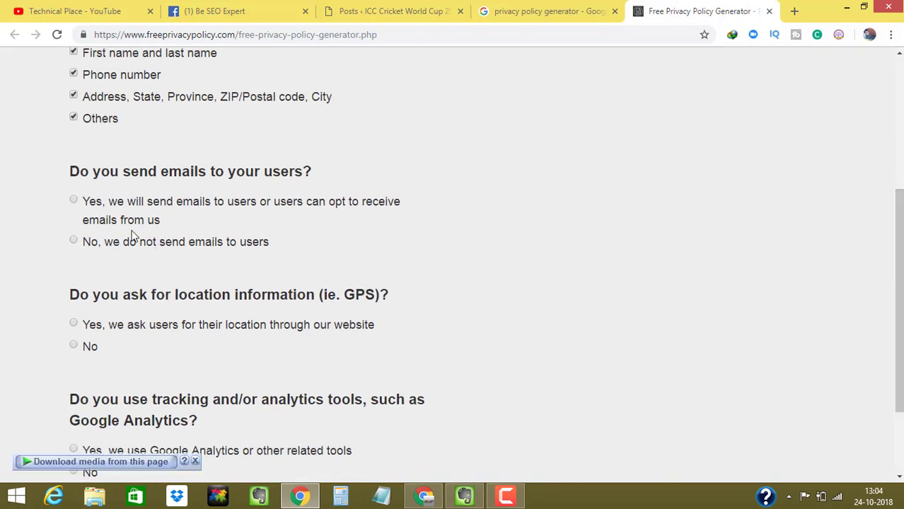
{"action": "scroll", "coordinate": [27, 187], "scroll_direction": "up", "scroll_amount": 2}
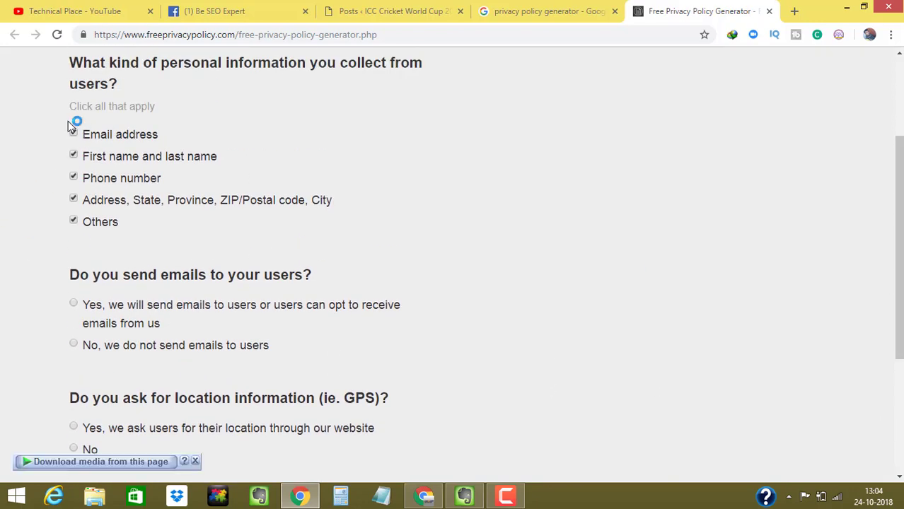
{"action": "left_click_drag", "start_coordinate": [75, 126], "coordinate": [233, 216]}
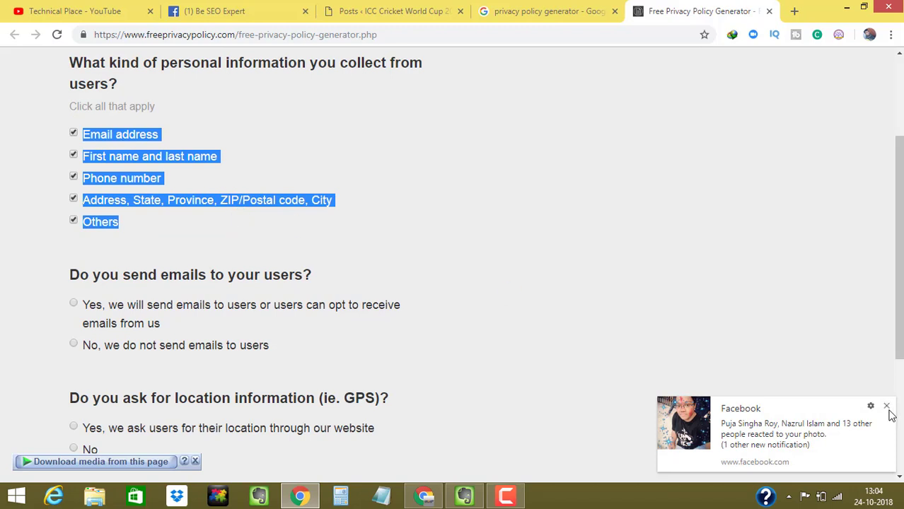
{"action": "left_click", "coordinate": [597, 318]}
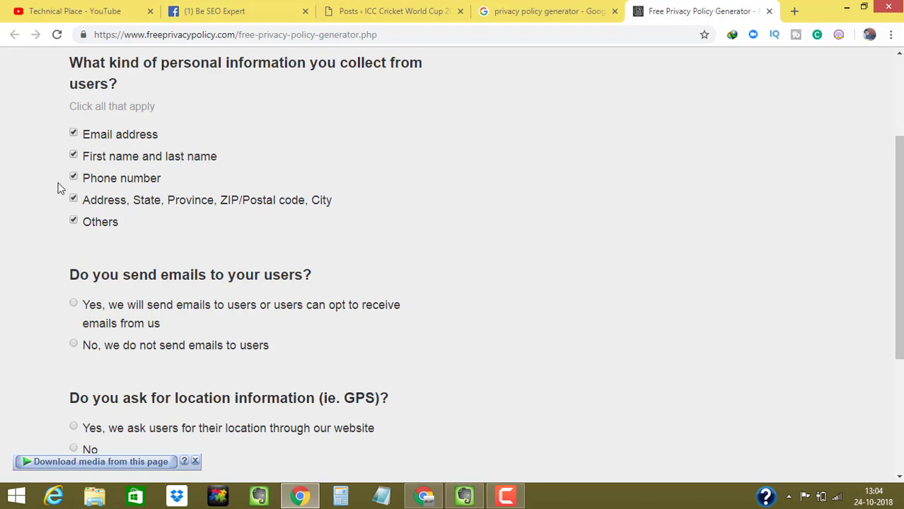
- Answer Yes to sending users emails and No to asking for their location
{"action": "scroll", "coordinate": [224, 200], "scroll_direction": "down", "scroll_amount": 1}
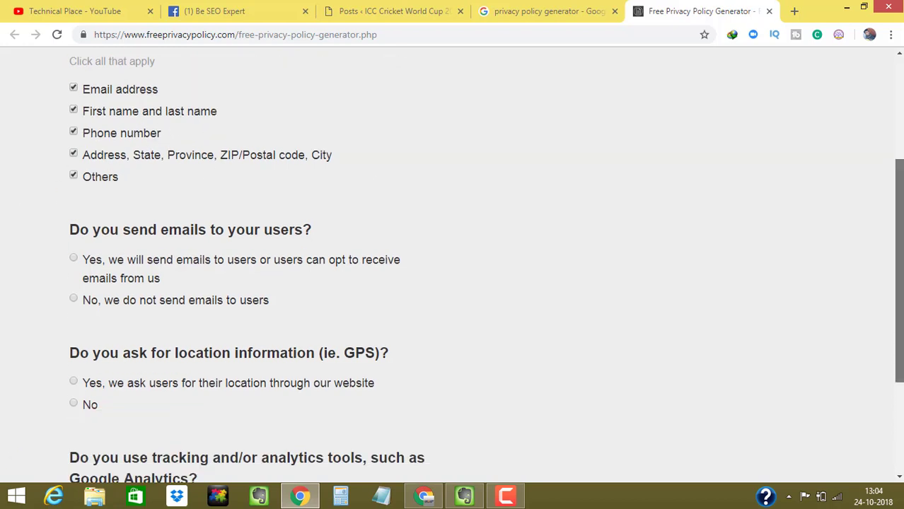
{"action": "scroll", "coordinate": [93, 303], "scroll_direction": "down", "scroll_amount": 1}
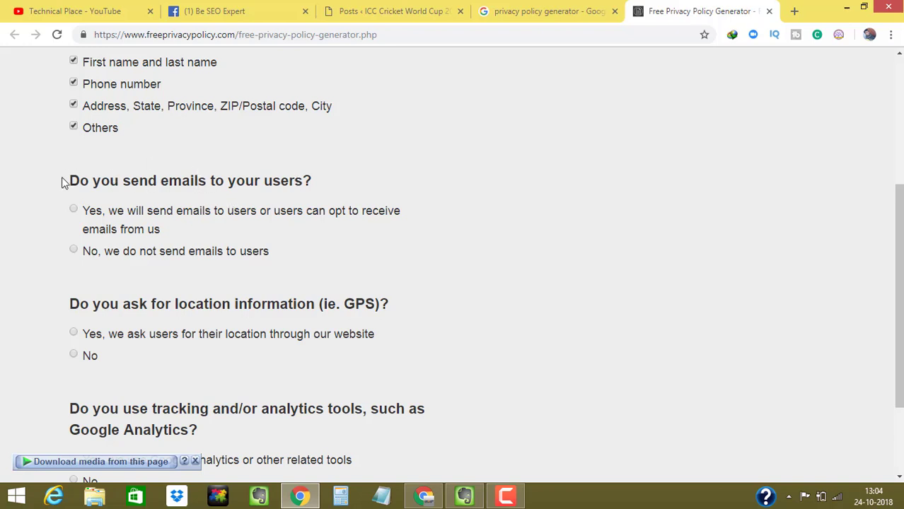
{"action": "left_click_drag", "start_coordinate": [74, 183], "coordinate": [360, 176]}
{"action": "left_click", "coordinate": [75, 219]}
{"action": "mouse_move", "coordinate": [897, 295]}
{"action": "left_mouse_down"}
{"action": "mouse_move", "coordinate": [897, 348]}
{"action": "mouse_move", "coordinate": [893, 310]}
{"action": "left_mouse_up"}
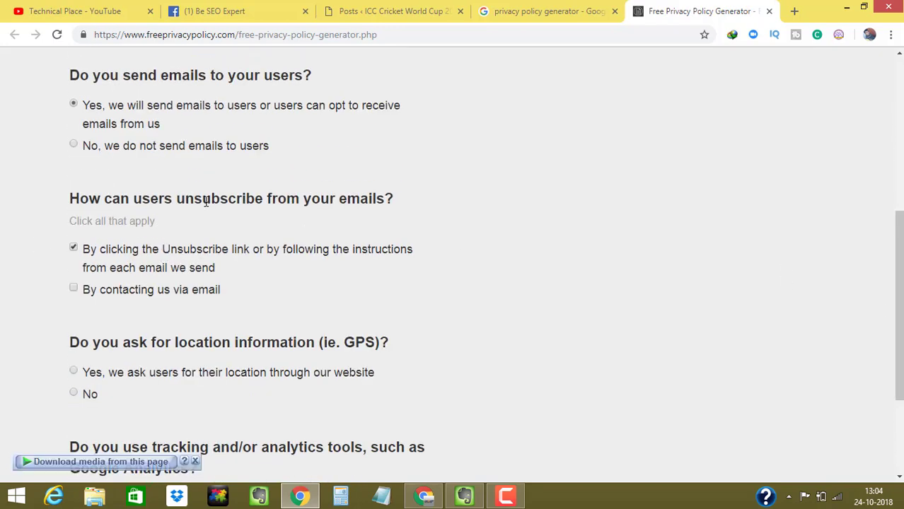
{"action": "scroll", "coordinate": [95, 224], "scroll_direction": "down", "scroll_amount": 2}
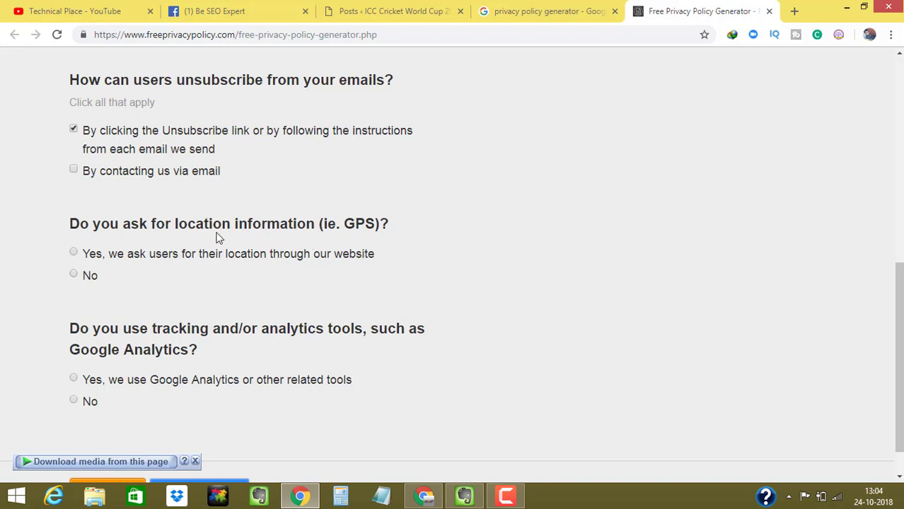
{"action": "left_click_drag", "start_coordinate": [68, 229], "coordinate": [461, 229]}
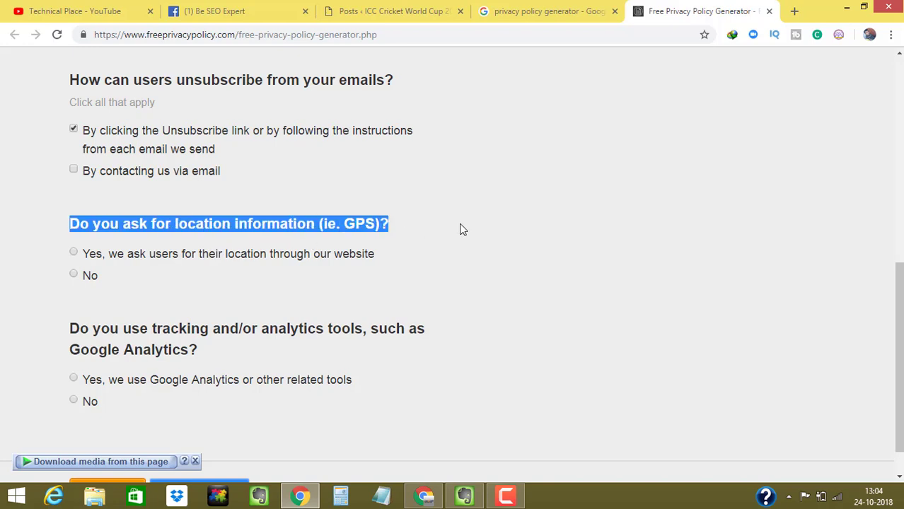
{"action": "left_click", "coordinate": [74, 274]}
- Answer Yes to analytics tools, select Google Analytics, and continue to Step 4
{"action": "scroll", "coordinate": [124, 339], "scroll_direction": "down", "scroll_amount": 1}
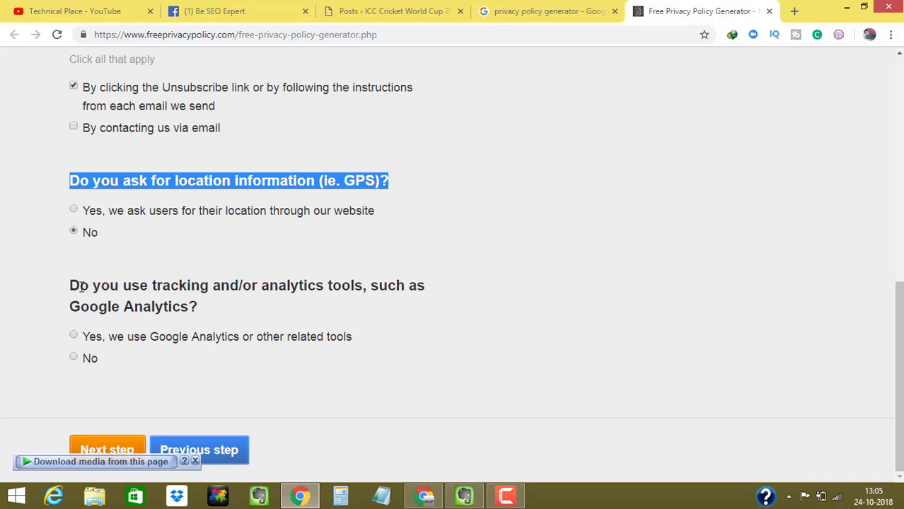
{"action": "left_click_drag", "start_coordinate": [70, 286], "coordinate": [228, 312]}
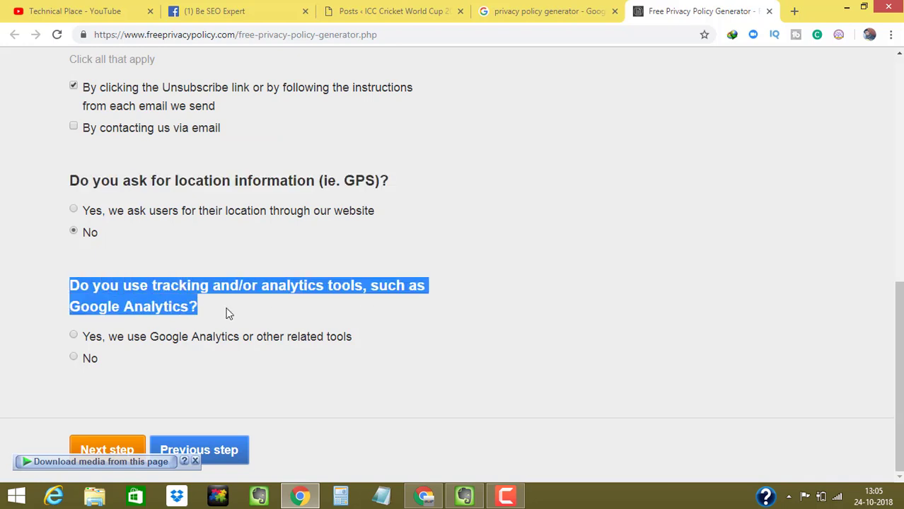
{"action": "left_click", "coordinate": [74, 338]}
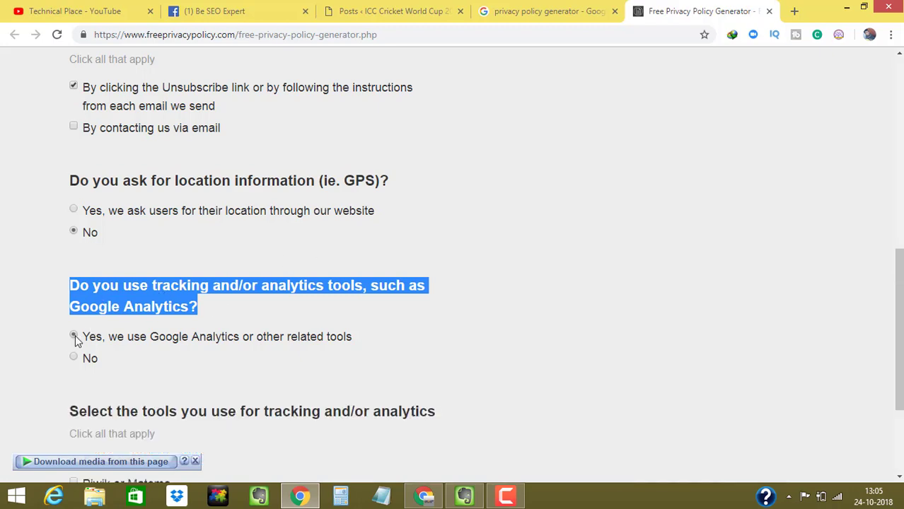
{"action": "left_click", "coordinate": [39, 339]}
{"action": "scroll", "coordinate": [494, 338], "scroll_direction": "down", "scroll_amount": 2}
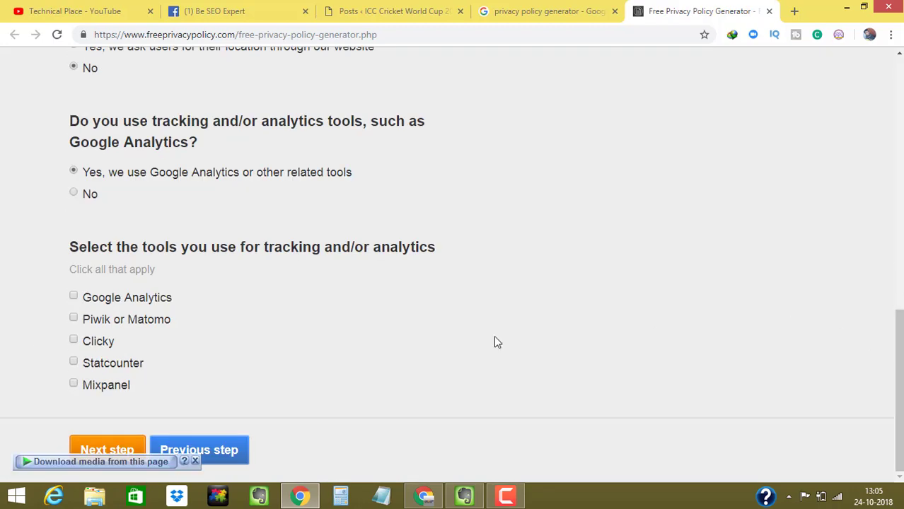
{"action": "left_click_drag", "start_coordinate": [75, 246], "coordinate": [533, 246]}
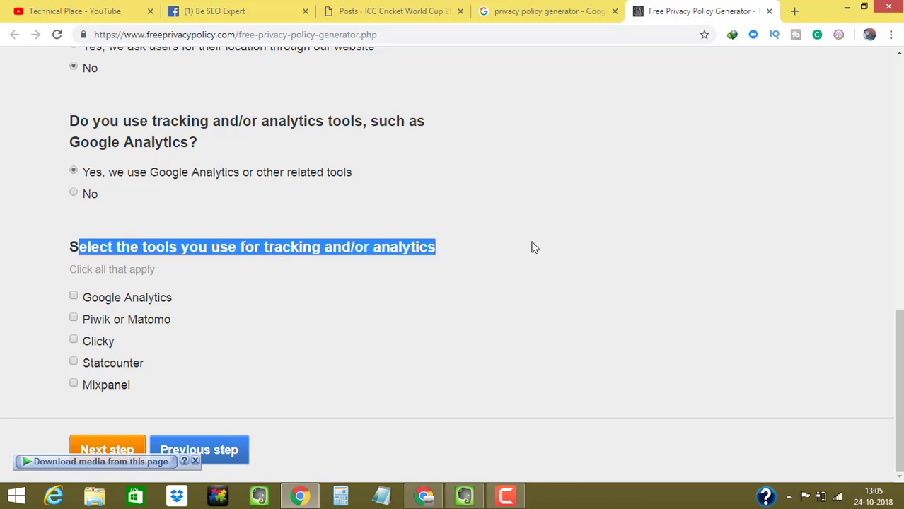
{"action": "left_click", "coordinate": [82, 302]}
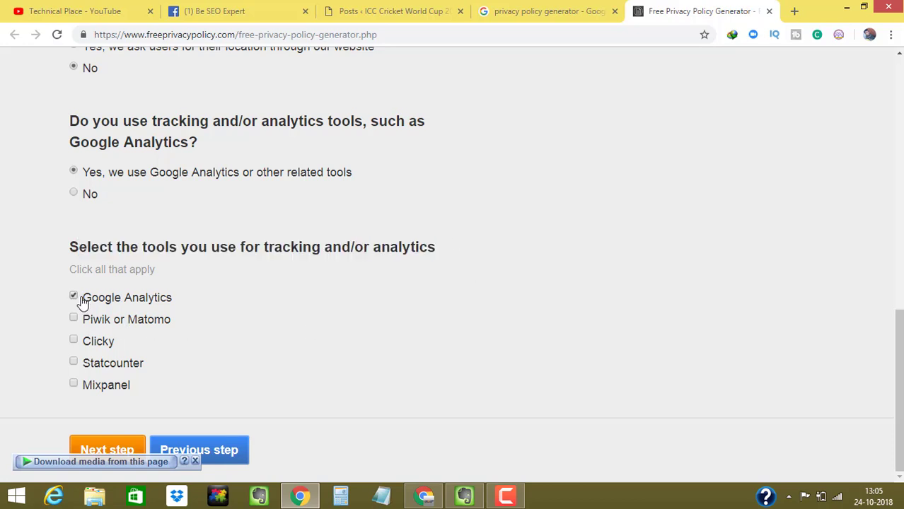
{"action": "left_click", "coordinate": [106, 450]}
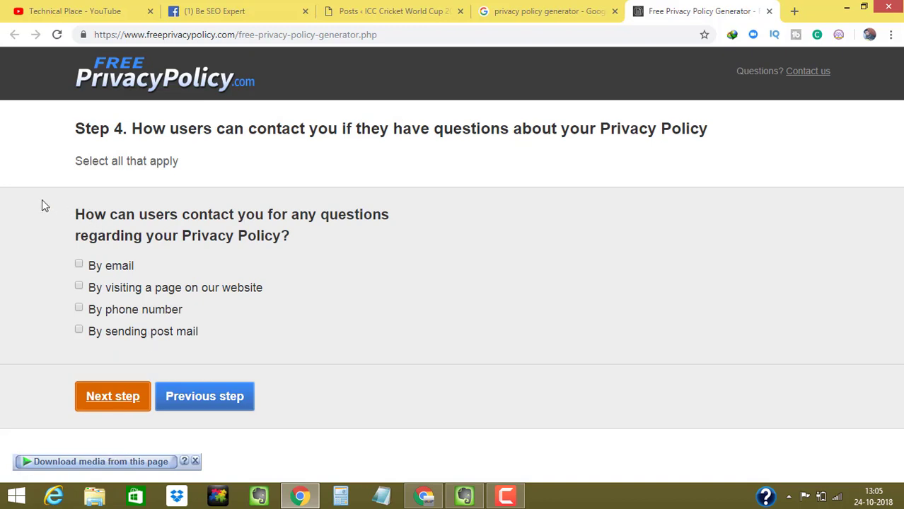
- Choose By email as the contact method, enter the contact email address, and continue to Step 5
{"action": "left_click_drag", "start_coordinate": [78, 214], "coordinate": [133, 244]}
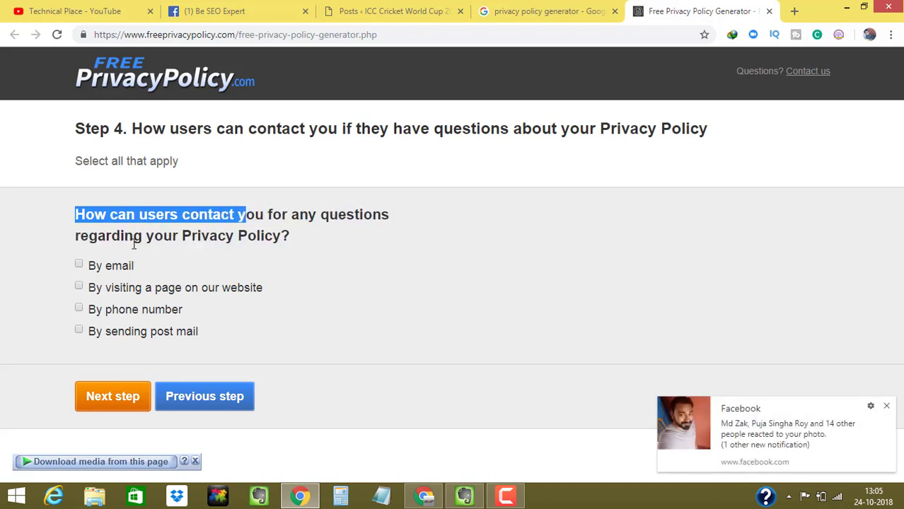
{"action": "left_click", "coordinate": [87, 266]}
{"action": "left_click", "coordinate": [183, 346]}
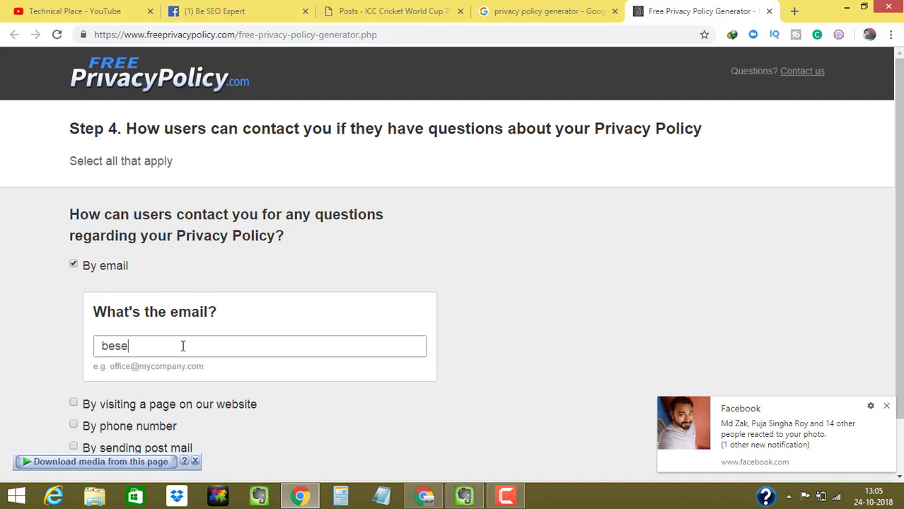
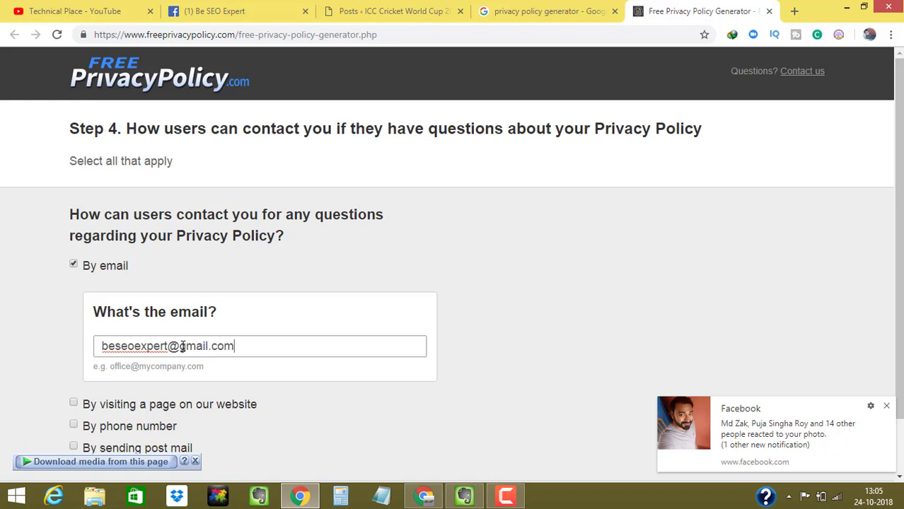
{"action": "left_click", "coordinate": [887, 405]}
{"action": "scroll", "coordinate": [888, 406], "scroll_direction": "down", "scroll_amount": 1}
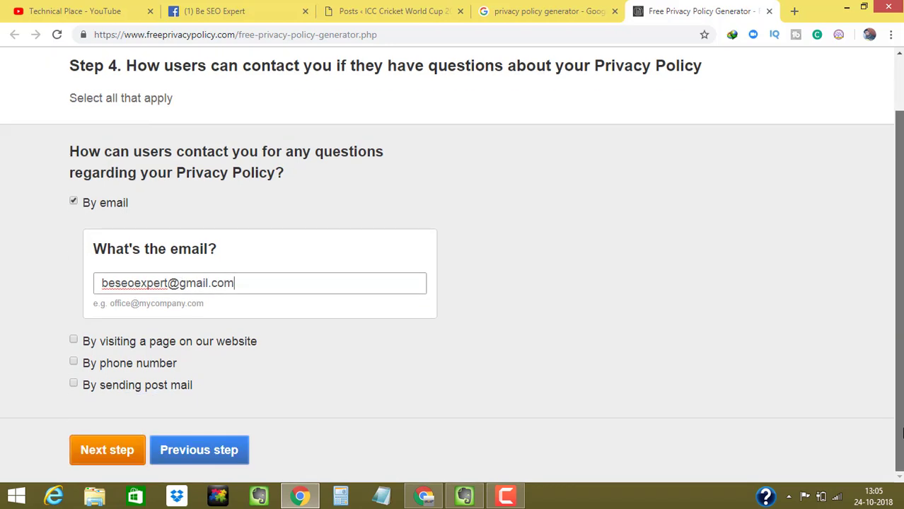
{"action": "left_click", "coordinate": [131, 449]}
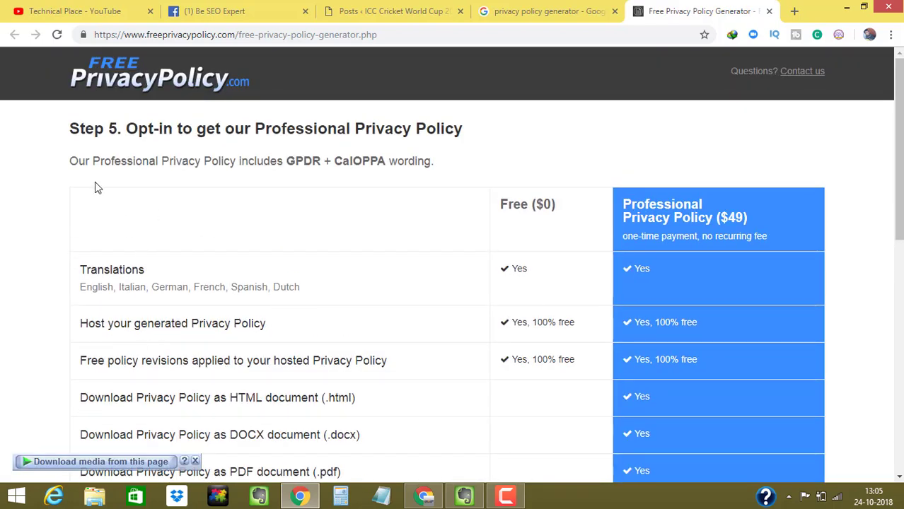
- Choose 'No, I will create a Free Privacy Policy' and continue to the delivery step
{"action": "left_click_drag", "start_coordinate": [60, 162], "coordinate": [417, 162]}
{"action": "left_click", "coordinate": [345, 194]}
{"action": "scroll", "coordinate": [698, 185], "scroll_direction": "down", "scroll_amount": 2}
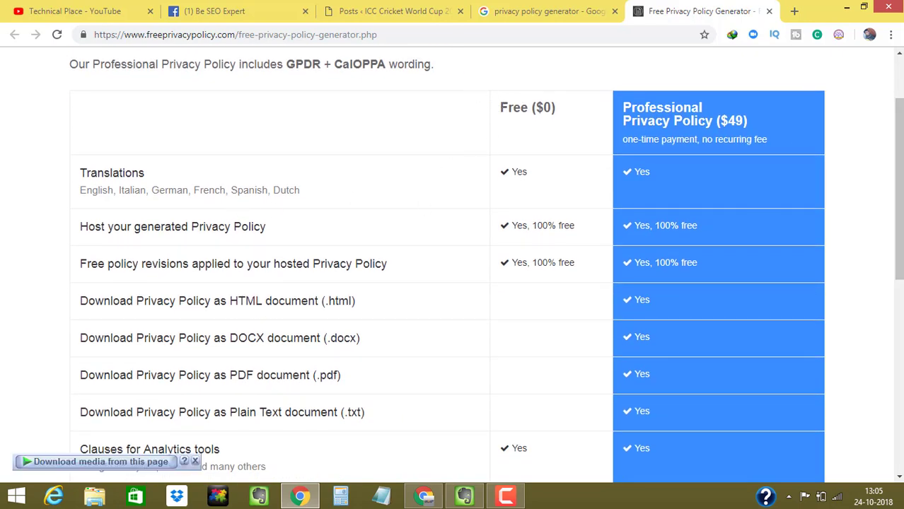
{"action": "scroll", "coordinate": [890, 322], "scroll_direction": "down", "scroll_amount": 6}
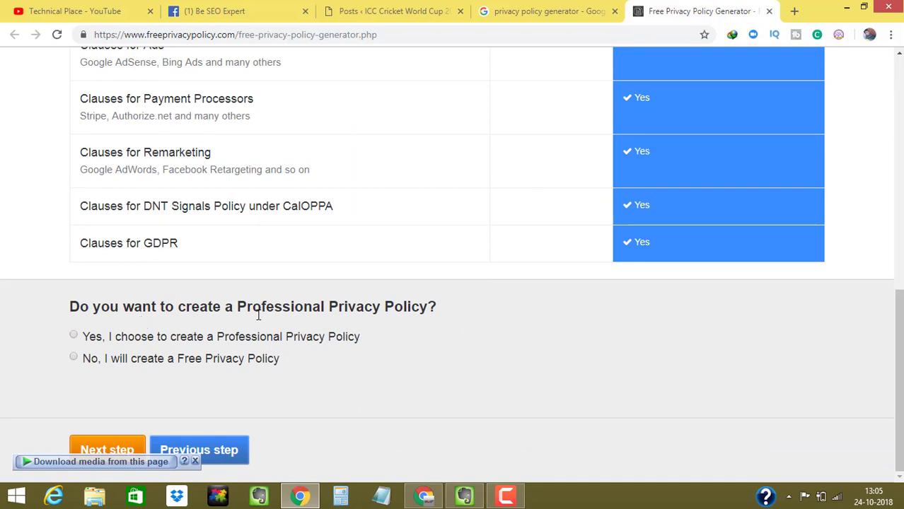
{"action": "left_click", "coordinate": [76, 360]}
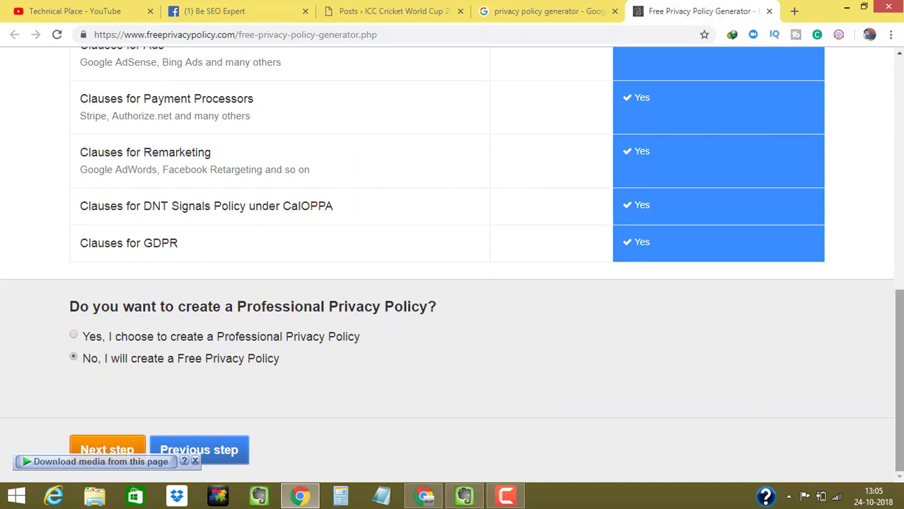
{"action": "left_click", "coordinate": [85, 450]}
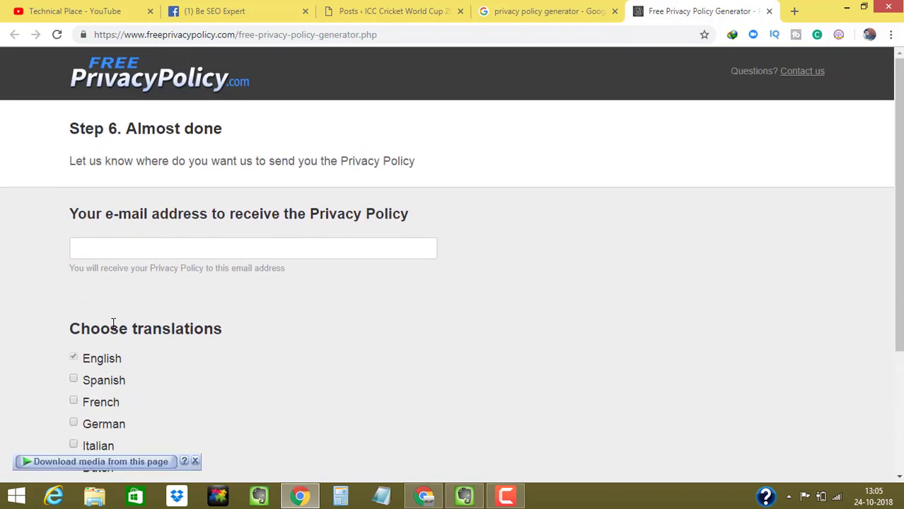
- Enter the e-mail address to receive the policy and create the Privacy Policy
{"action": "left_click", "coordinate": [107, 249]}
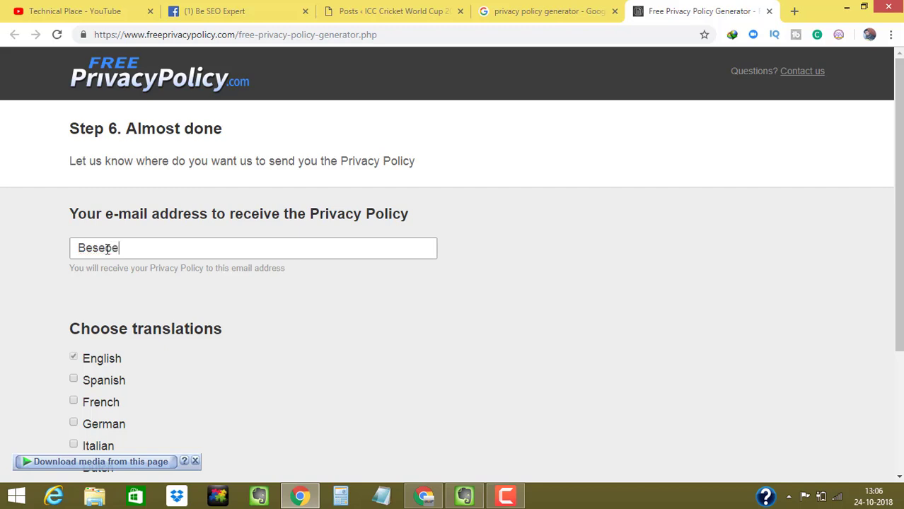
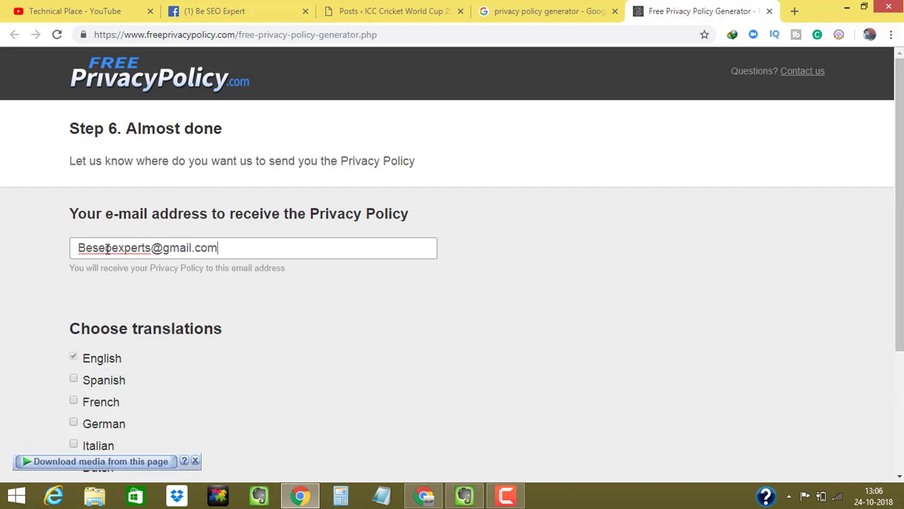
{"action": "scroll", "coordinate": [783, 303], "scroll_direction": "down", "scroll_amount": 3}
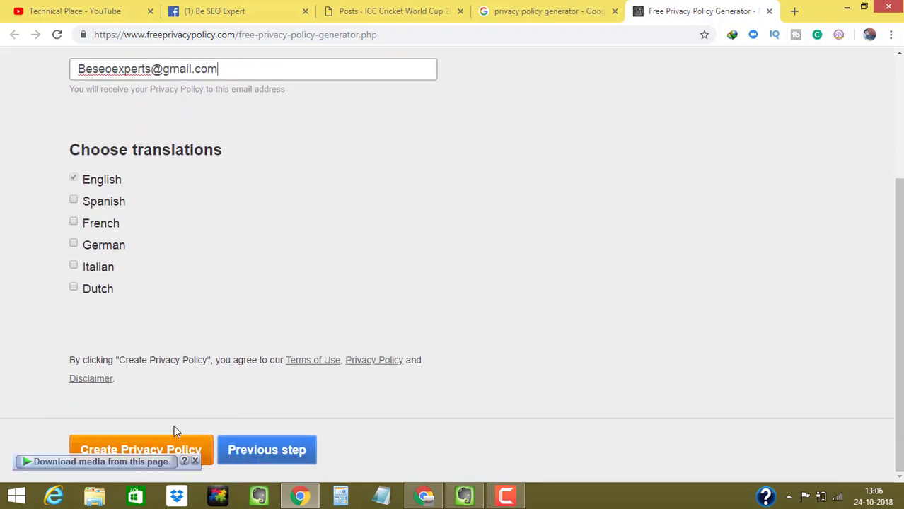
{"action": "left_click", "coordinate": [173, 448]}
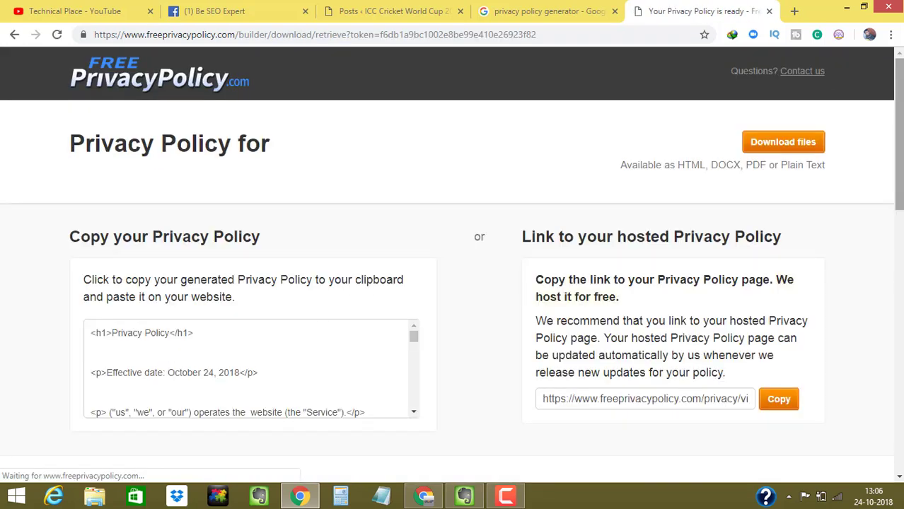
- Copy the generated Privacy Policy HTML code and switch back to the WordPress posts tab
{"action": "scroll", "coordinate": [819, 216], "scroll_direction": "down", "scroll_amount": 2}
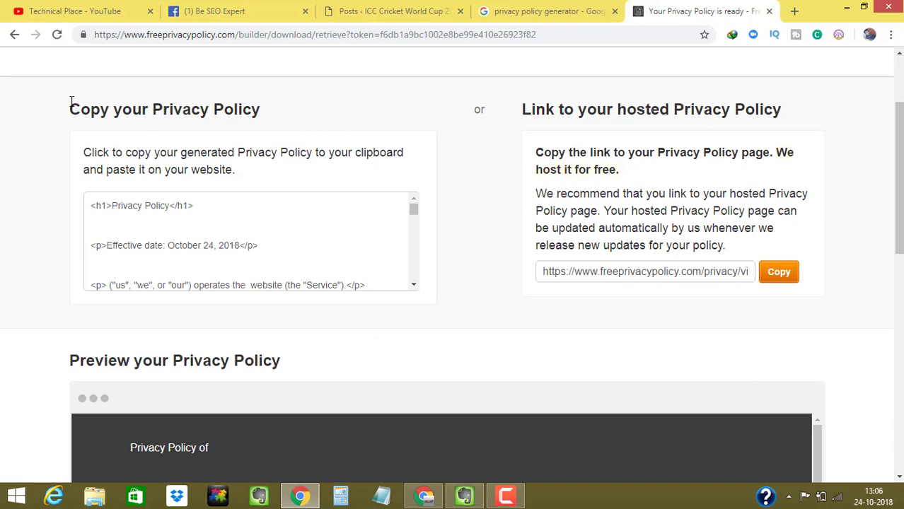
{"action": "left_click_drag", "start_coordinate": [70, 103], "coordinate": [276, 124]}
{"action": "left_click_drag", "start_coordinate": [418, 222], "coordinate": [392, 218]}
{"action": "left_click", "coordinate": [103, 214]}
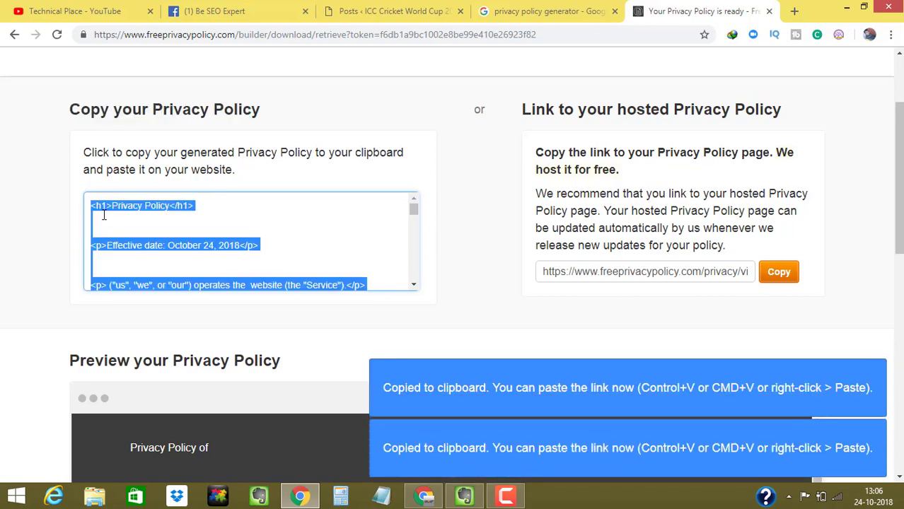
{"action": "left_click", "coordinate": [414, 10]}
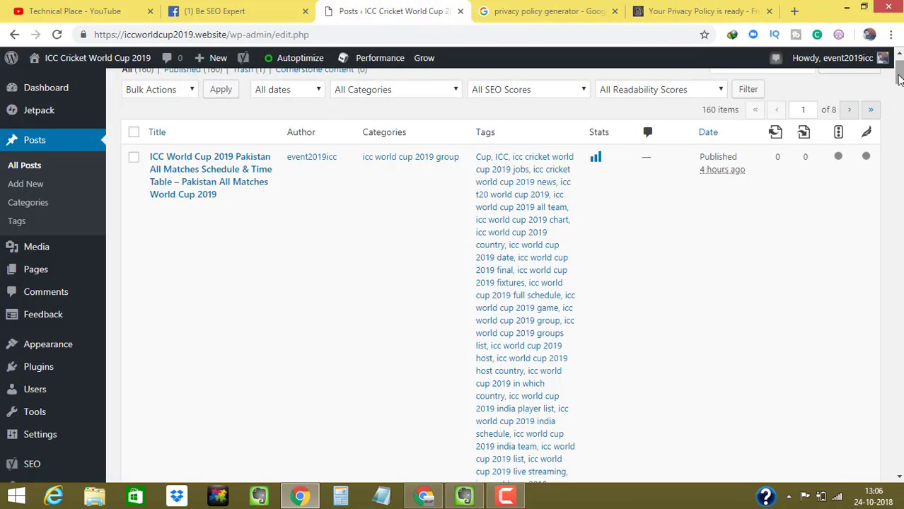
- Start a new WordPress page and type the title 'Privicy poli'
{"action": "scroll", "coordinate": [897, 78], "scroll_direction": "up", "scroll_amount": 1}
{"action": "mouse_move", "coordinate": [51, 111]}
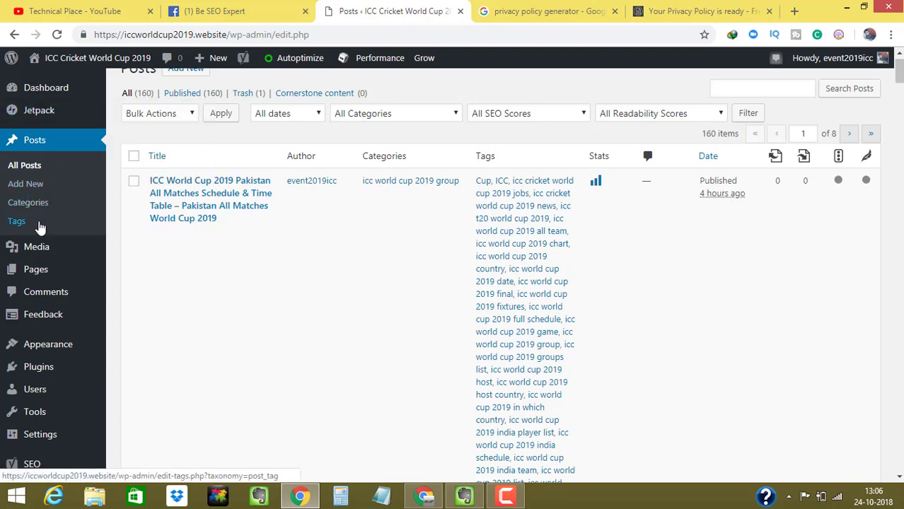
{"action": "mouse_move", "coordinate": [36, 270]}
{"action": "left_click", "coordinate": [120, 297]}
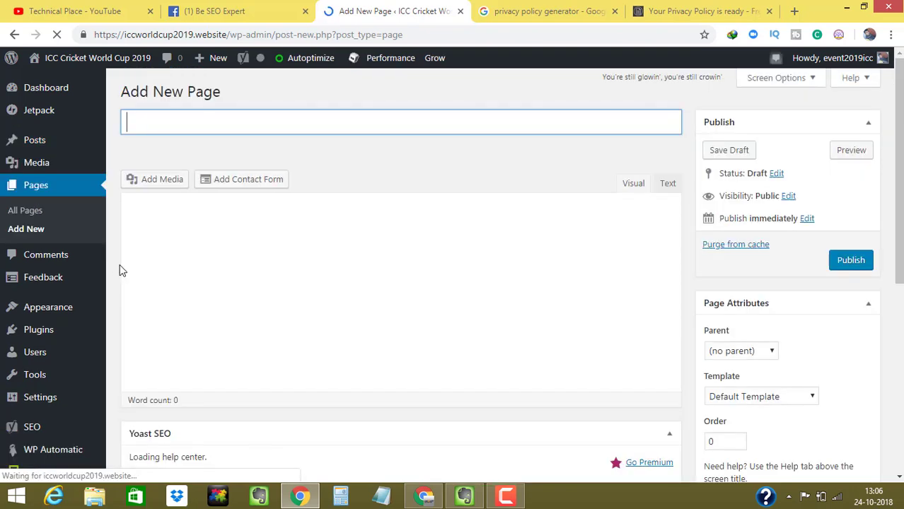
{"action": "type", "text": "P"}
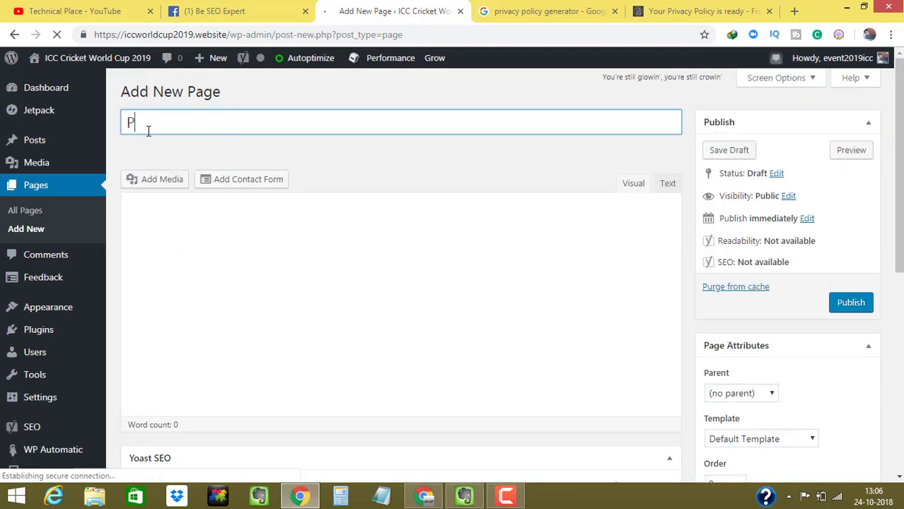
{"action": "type", "text": "rivic"}
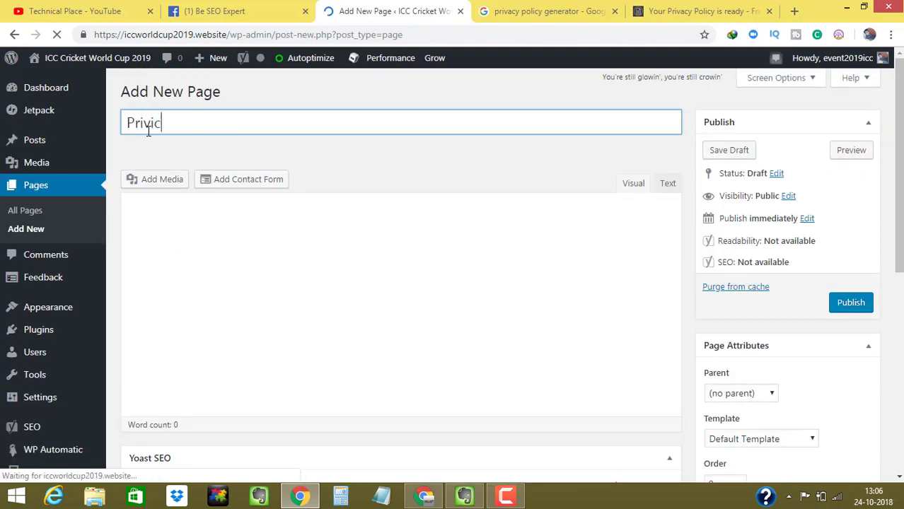
{"action": "type", "text": "y policy"}
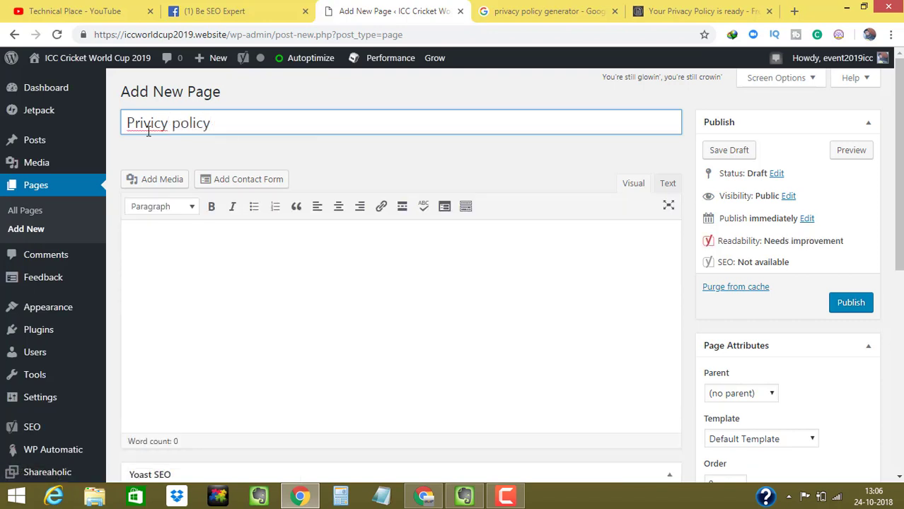
- Correct 'Privicy' to 'Privacy' from the spelling suggestions and move into the page body
{"action": "right_click", "coordinate": [116, 147]}
{"action": "key", "text": "Escape"}
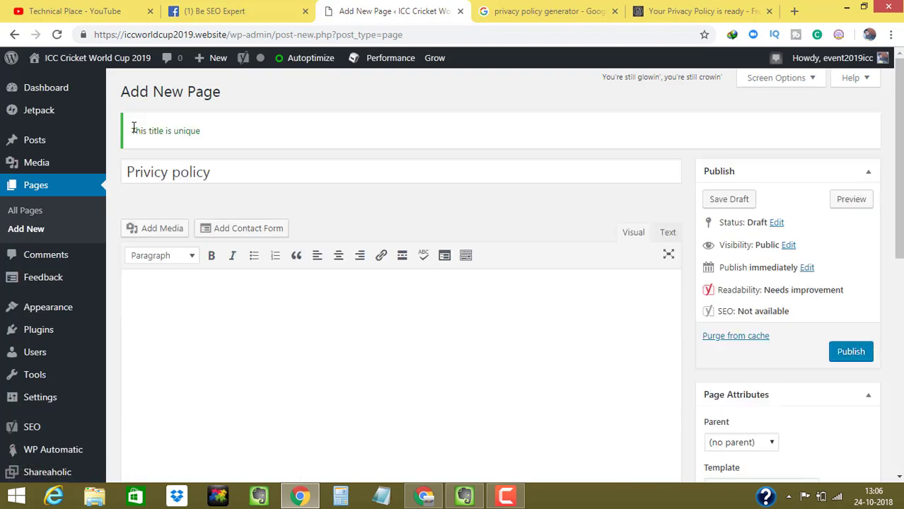
{"action": "right_click", "coordinate": [135, 132]}
{"action": "left_click", "coordinate": [206, 105]}
{"action": "left_click", "coordinate": [150, 170]}
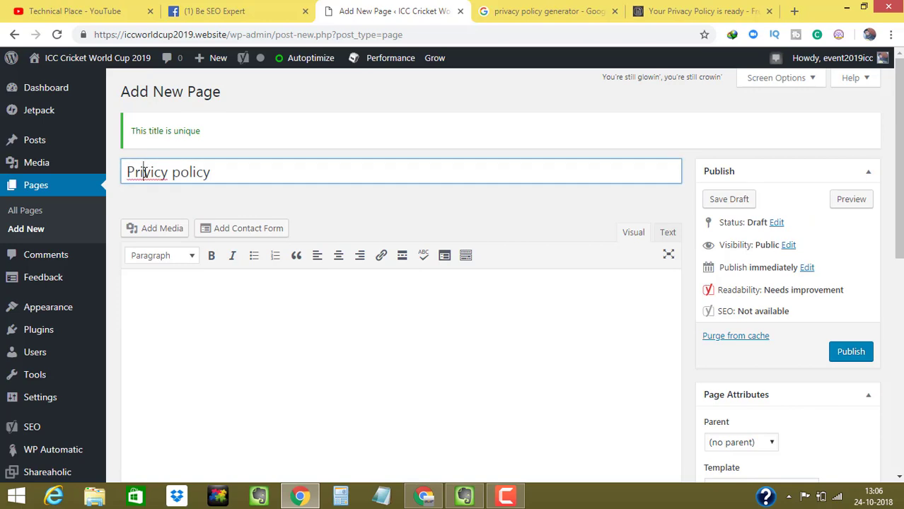
{"action": "right_click", "coordinate": [141, 171]}
{"action": "left_click", "coordinate": [177, 182]}
{"action": "left_click", "coordinate": [154, 297]}
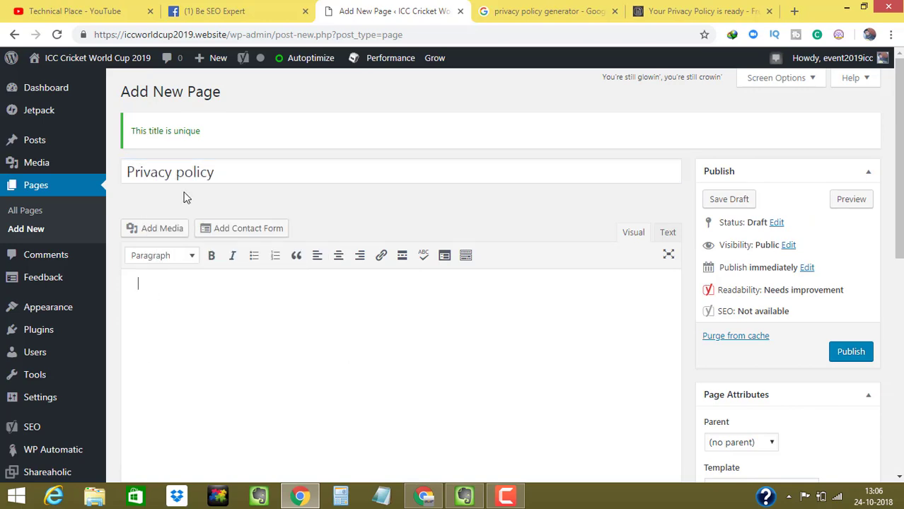
{"action": "scroll", "coordinate": [412, 222], "scroll_direction": "down", "scroll_amount": 2}
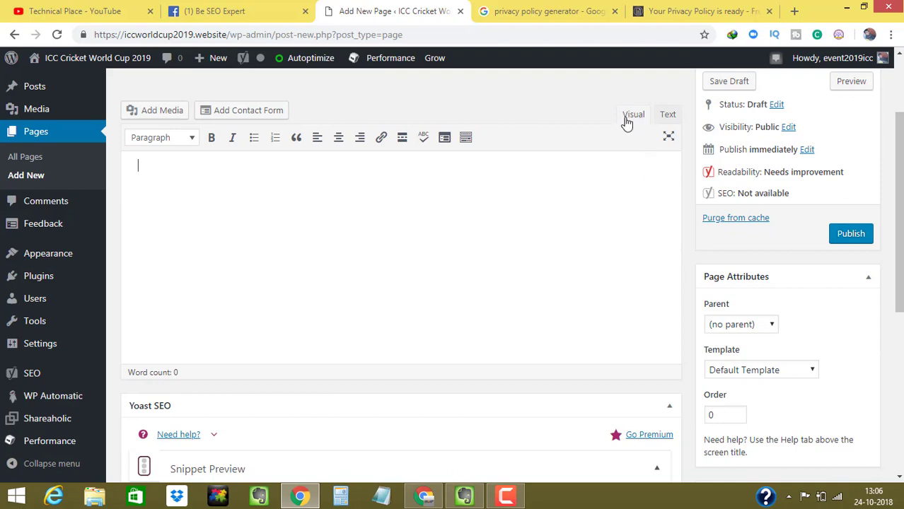
- Paste the policy HTML in the Text tab, return to Visual, and publish the page
{"action": "left_click", "coordinate": [668, 115]}
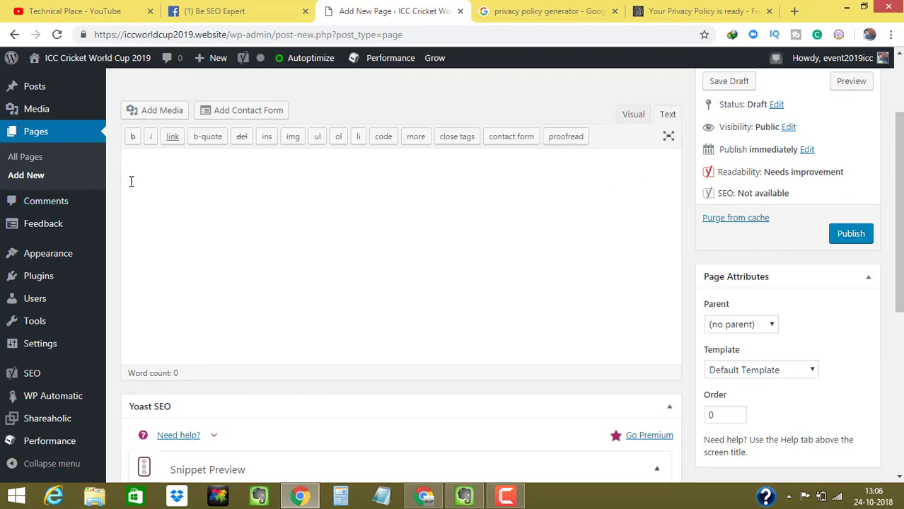
{"action": "key", "text": "ctrl+v"}
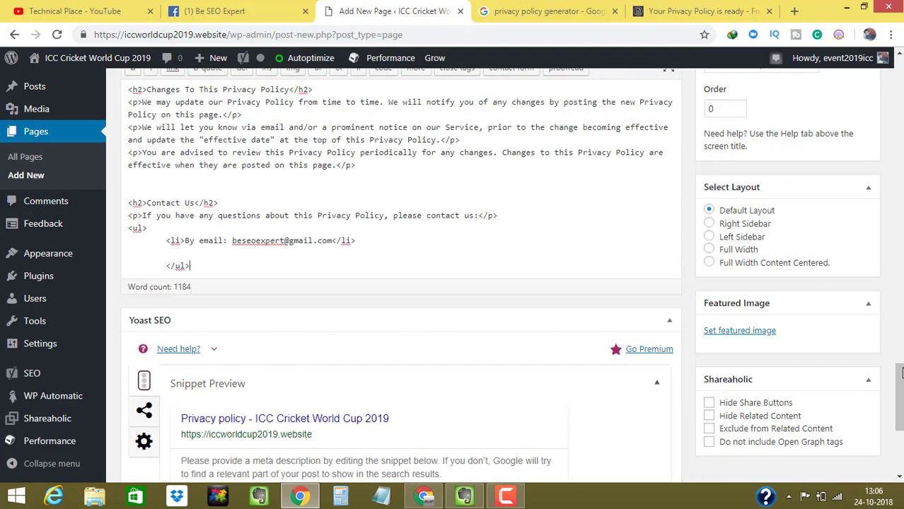
{"action": "scroll", "coordinate": [900, 373], "scroll_direction": "up", "scroll_amount": 5}
{"action": "left_click", "coordinate": [631, 95]}
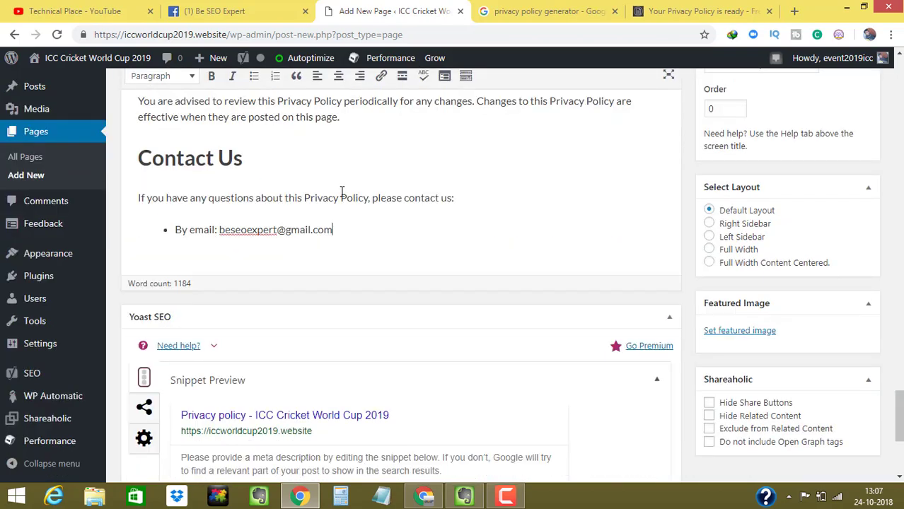
{"action": "left_click_drag", "start_coordinate": [899, 416], "coordinate": [899, 221]}
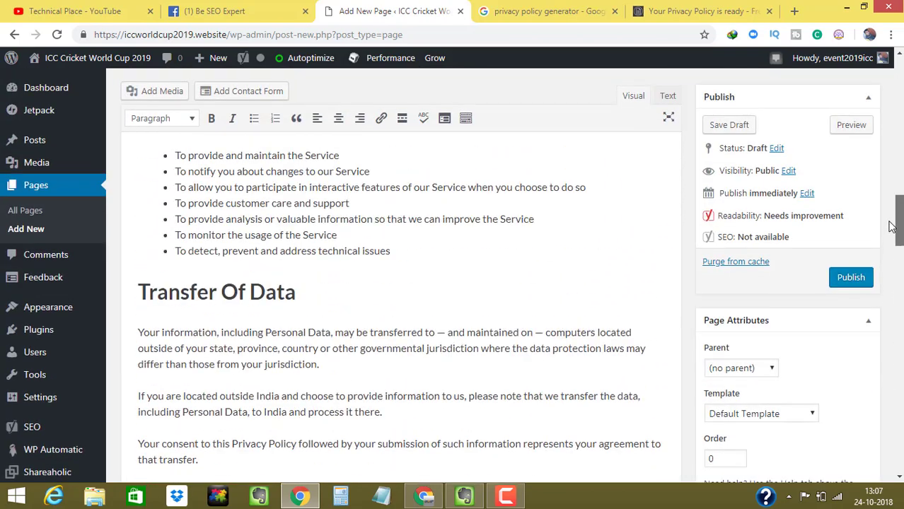
{"action": "left_click", "coordinate": [832, 279]}
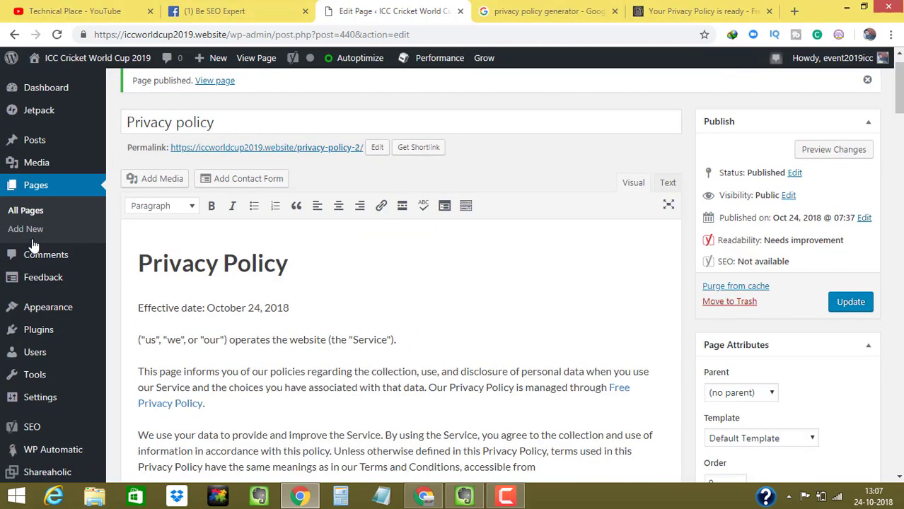
- Open the published Privacy policy page to view it live
{"action": "left_click_drag", "start_coordinate": [143, 259], "coordinate": [205, 305]}
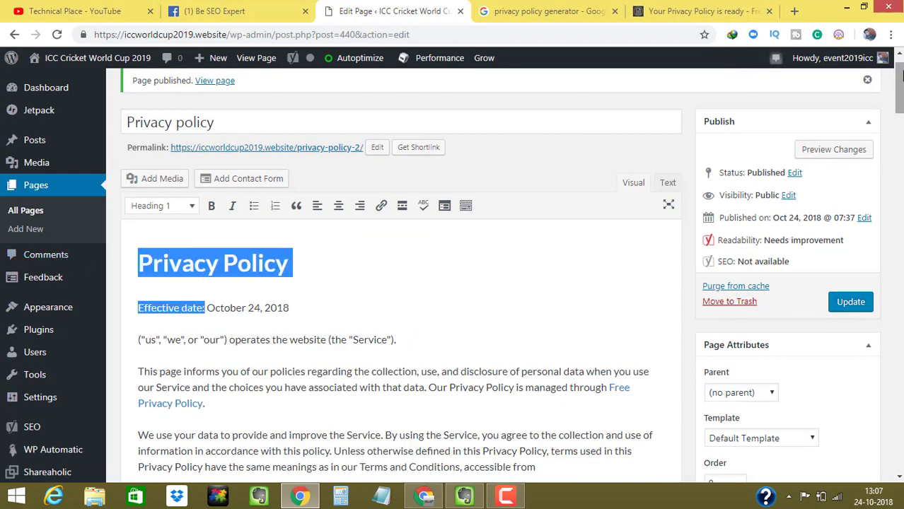
{"action": "scroll", "coordinate": [396, 318], "scroll_direction": "down", "scroll_amount": 4}
{"action": "scroll", "coordinate": [397, 319], "scroll_direction": "up", "scroll_amount": 5}
{"action": "left_click", "coordinate": [365, 379]}
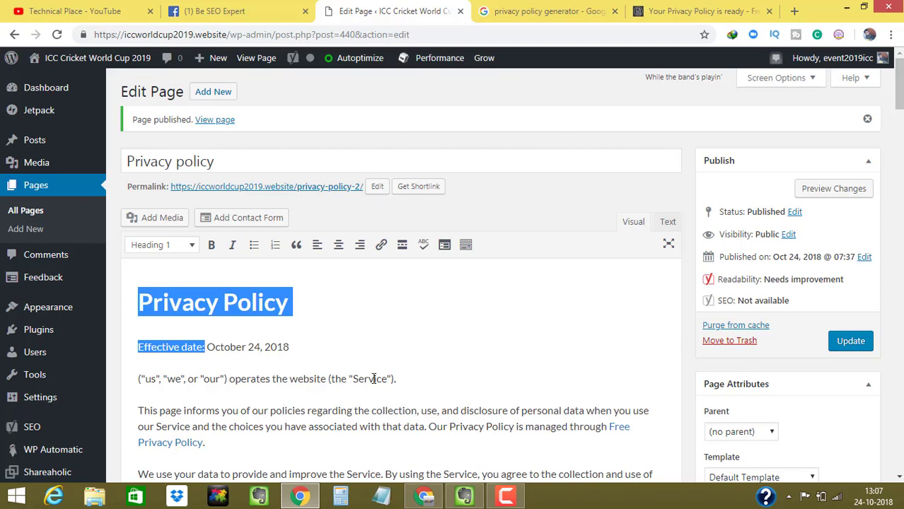
{"action": "left_click", "coordinate": [221, 121]}
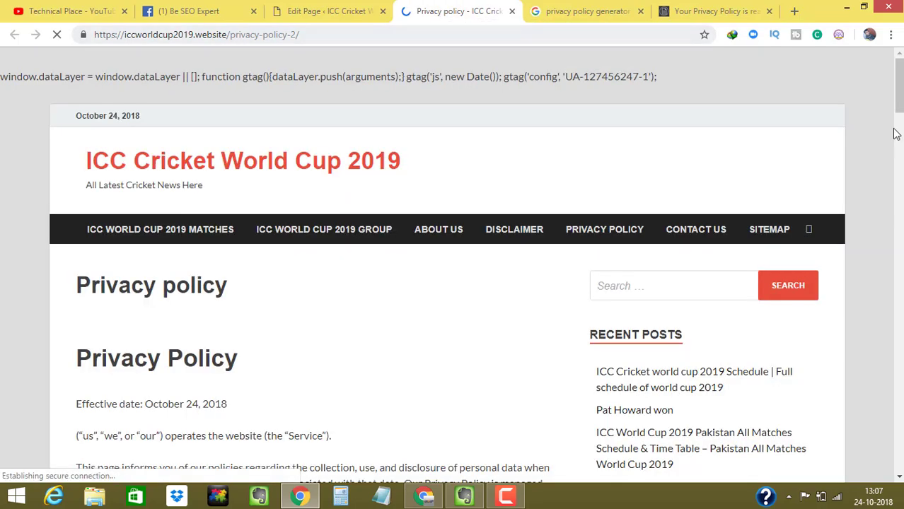
- Scroll through the live Privacy policy page, then close its tab to return to Edit Page
{"action": "scroll", "coordinate": [453, 283], "scroll_direction": "down", "scroll_amount": 13}
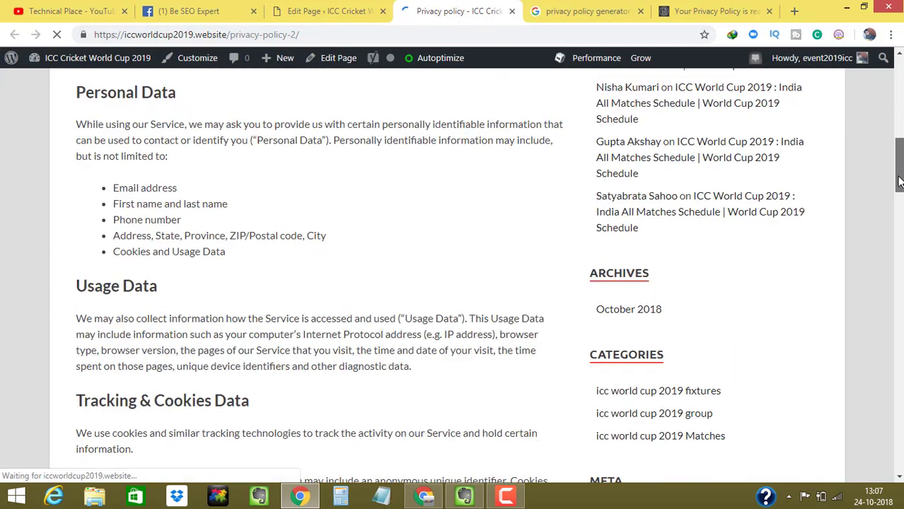
{"action": "scroll", "coordinate": [453, 283], "scroll_direction": "up", "scroll_amount": 6}
{"action": "scroll", "coordinate": [890, 204], "scroll_direction": "up", "scroll_amount": 5}
{"action": "scroll", "coordinate": [890, 203], "scroll_direction": "down", "scroll_amount": 10}
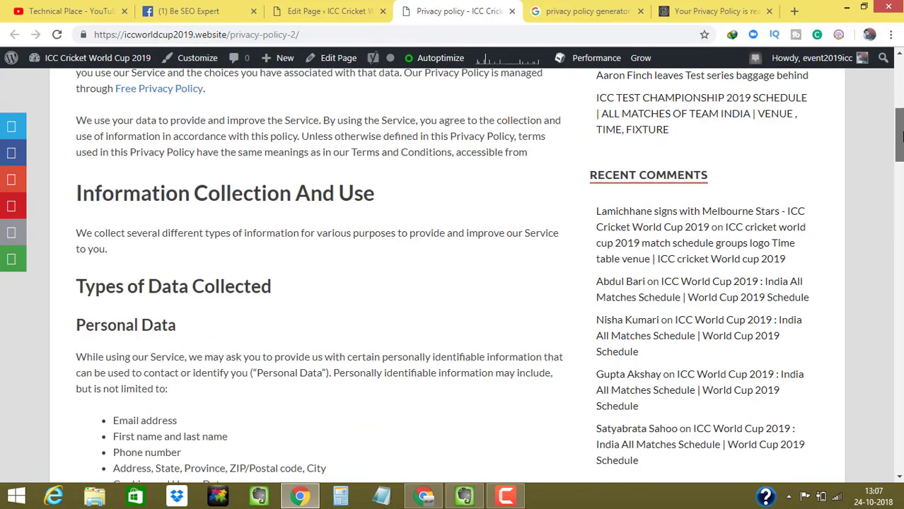
{"action": "left_click_drag", "start_coordinate": [890, 203], "coordinate": [898, 78]}
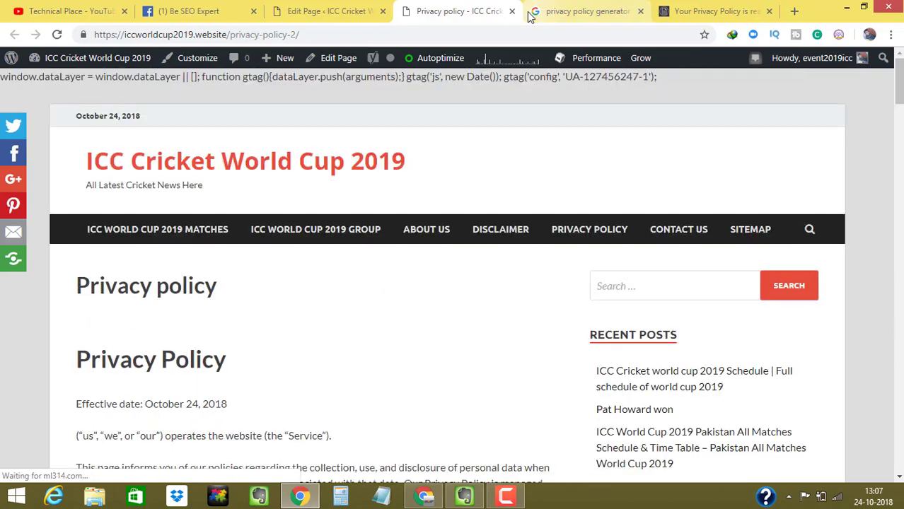
{"action": "left_click", "coordinate": [512, 11]}
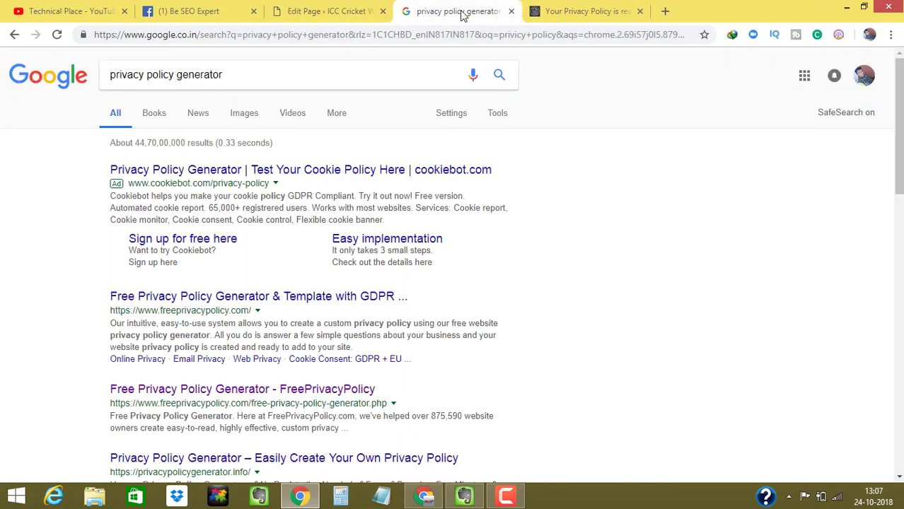
- Change the Google query to 'disclaimer generator', run it, and bring up the first result's link menu
{"action": "left_click", "coordinate": [456, 12]}
{"action": "left_click", "coordinate": [148, 75]}
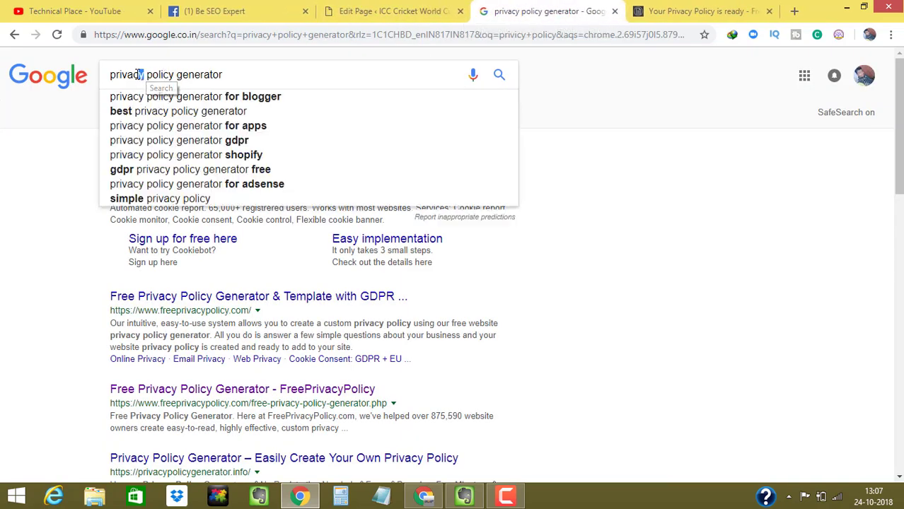
{"action": "left_click_drag", "start_coordinate": [144, 75], "coordinate": [86, 75]}
{"action": "key", "text": "BackSpace"}
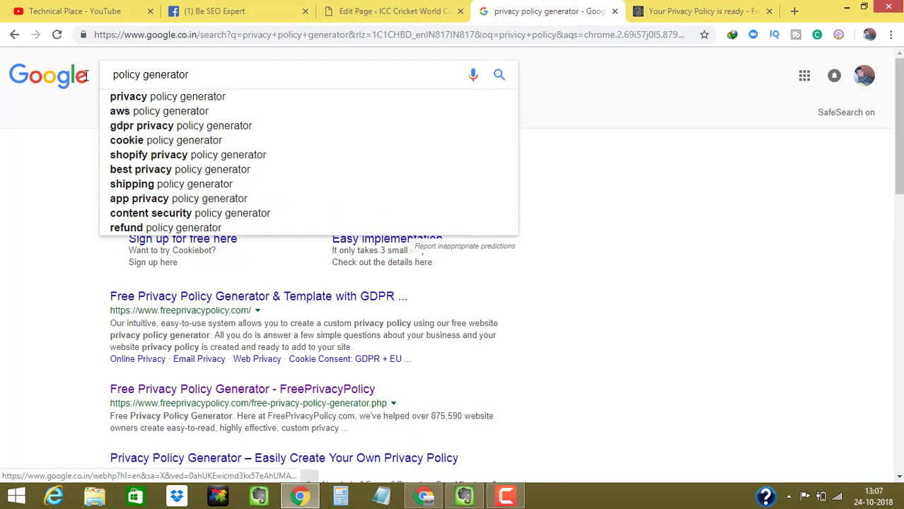
{"action": "type", "text": "Dis "}
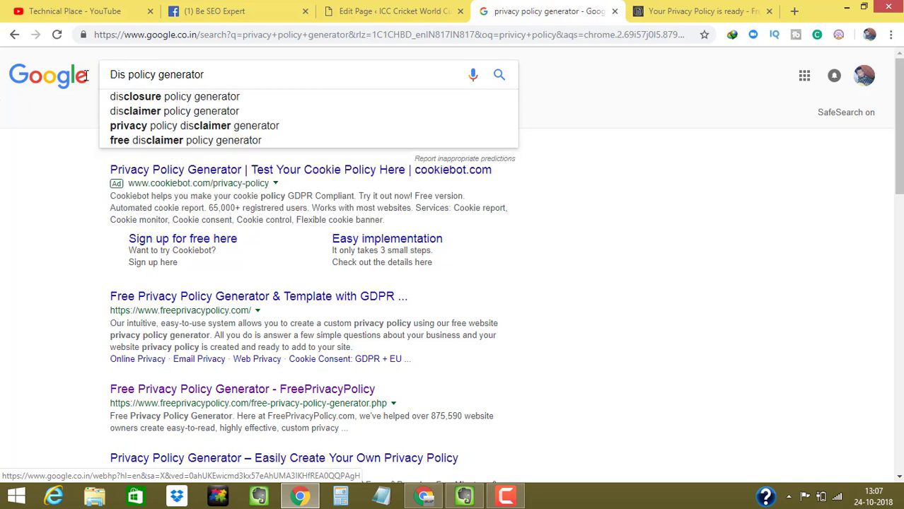
{"action": "type", "text": "climer"}
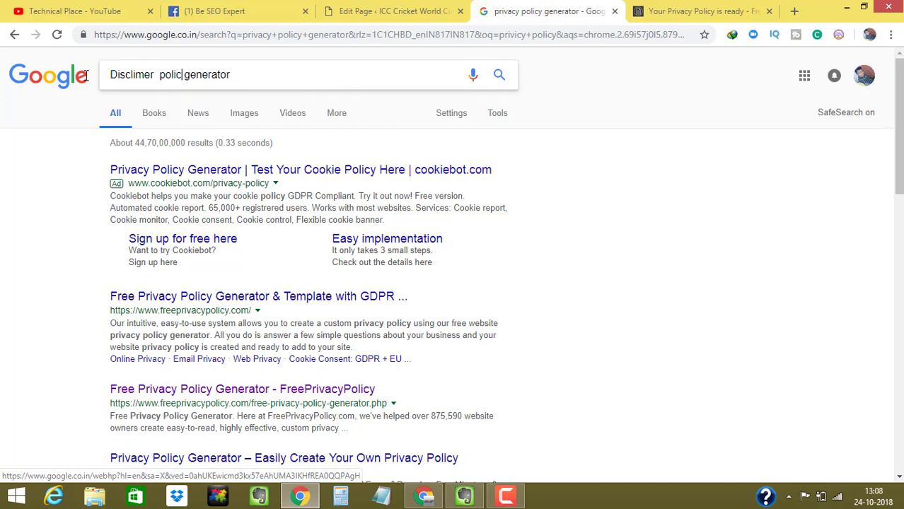
{"action": "key", "text": "BackSpace"}
{"action": "key", "text": "BackSpace"}
{"action": "key", "text": "BackSpace"}
{"action": "key", "text": "BackSpace"}
{"action": "key", "text": "BackSpace"}
{"action": "key", "text": "BackSpace"}
{"action": "key", "text": "BackSpace"}
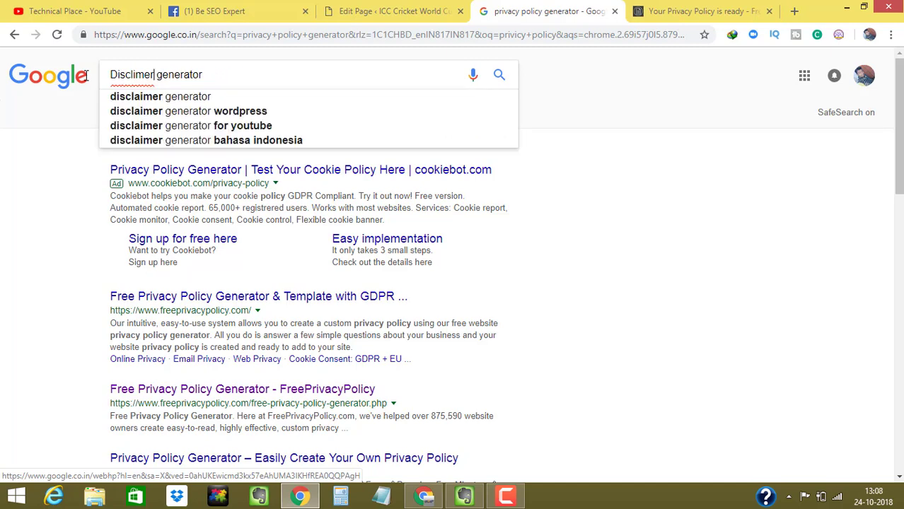
{"action": "key", "text": "Down"}
{"action": "key", "text": "Return"}
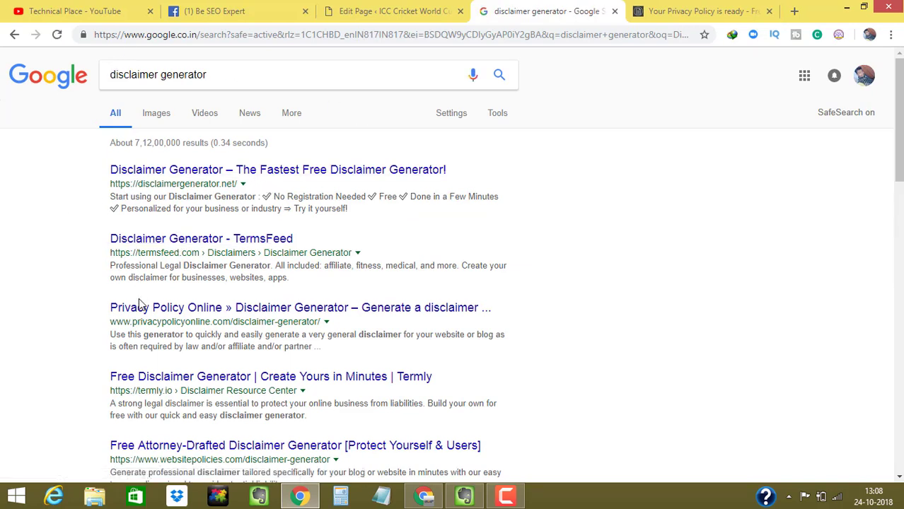
{"action": "right_click", "coordinate": [171, 180]}
- Switch to the disclaimergenerator.net tab, select its web address, then bring Evernote to the front
{"action": "left_click", "coordinate": [586, 11]}
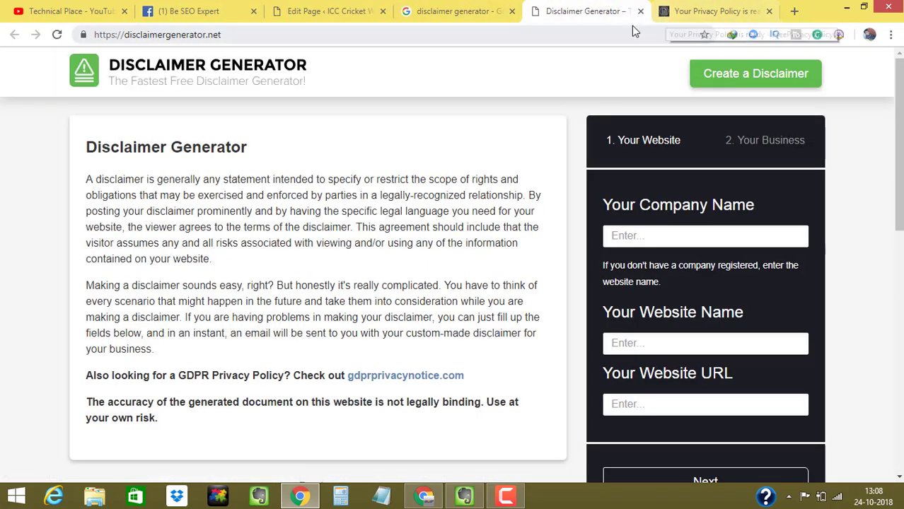
{"action": "mouse_move", "coordinate": [898, 127]}
{"action": "left_mouse_down"}
{"action": "mouse_move", "coordinate": [885, 216]}
{"action": "mouse_move", "coordinate": [901, 403]}
{"action": "mouse_move", "coordinate": [899, 141]}
{"action": "left_mouse_up"}
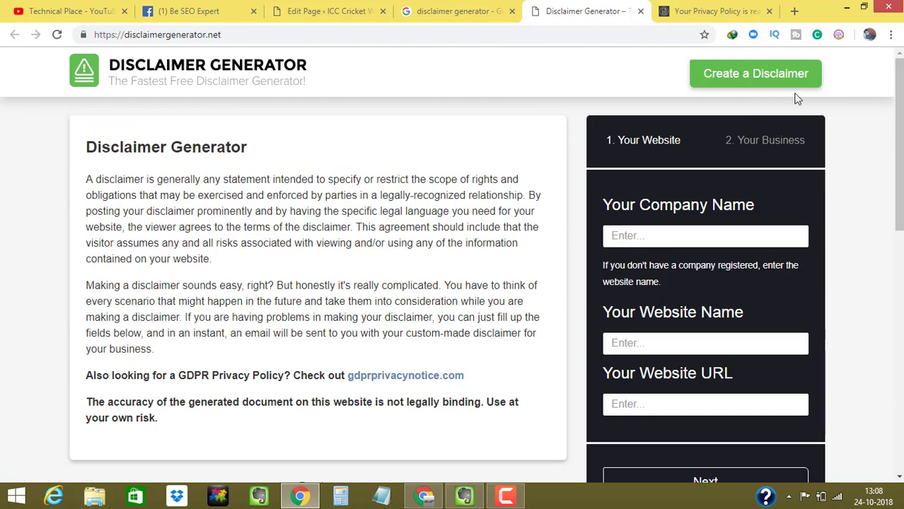
{"action": "left_click", "coordinate": [275, 34]}
{"action": "key", "text": "ctrl+c"}
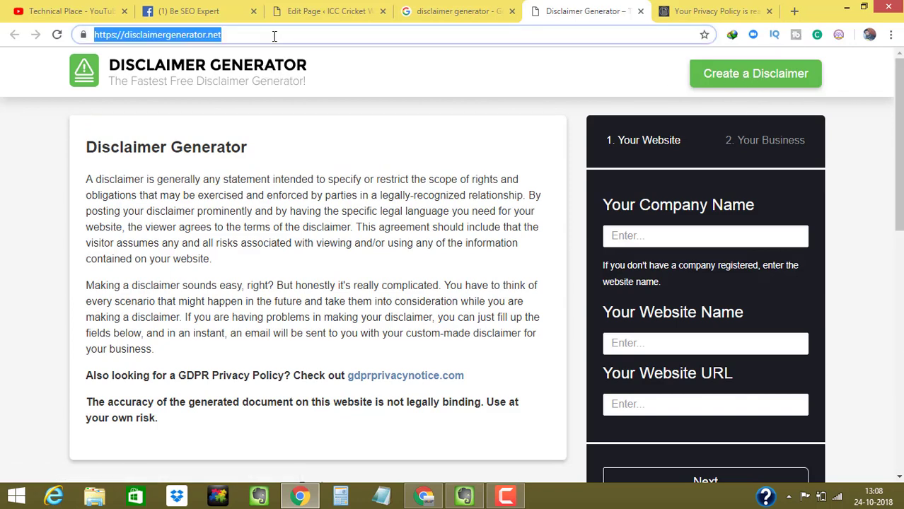
{"action": "left_click", "coordinate": [464, 495]}
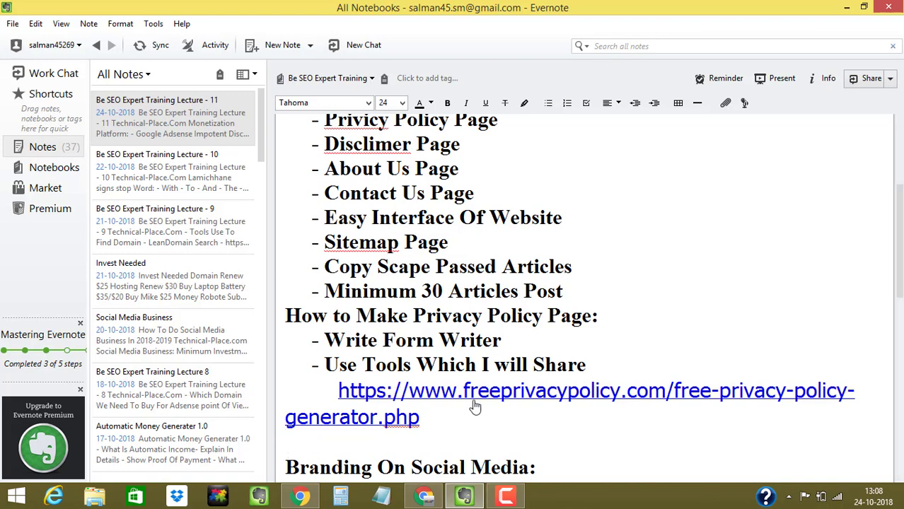
- Type the 'Create Disclimer Page:' heading and paste the disclaimergenerator.net link below it
{"action": "type", "text": "Create Dis"}
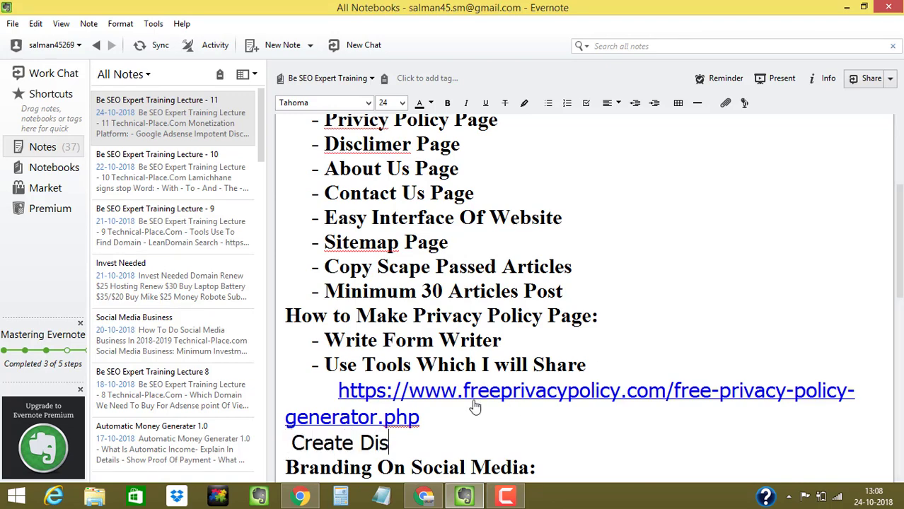
{"action": "type", "text": "climer "}
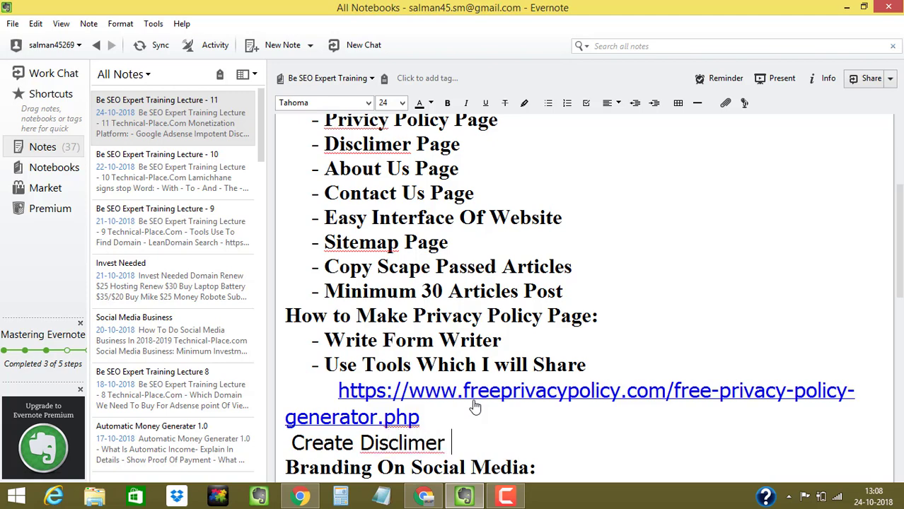
{"action": "type", "text": "PageL"}
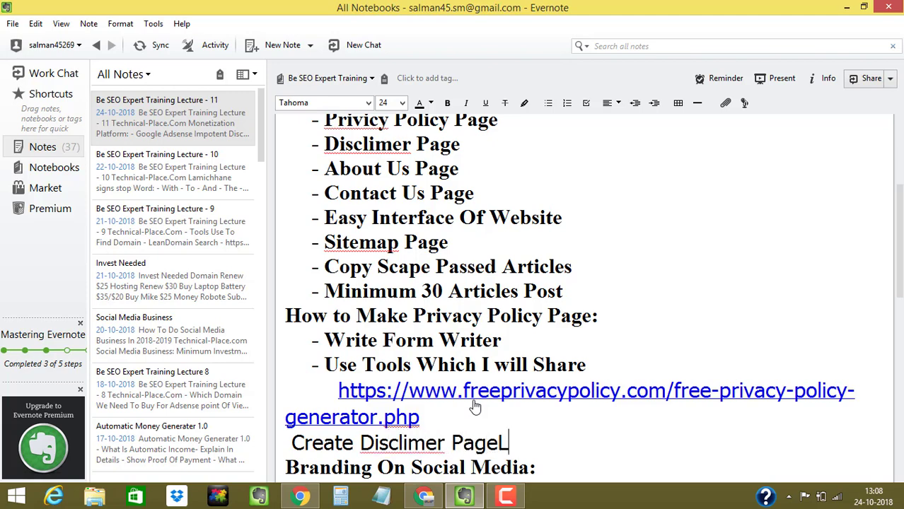
{"action": "key", "text": "BackSpace"}
{"action": "type", "text": ":"}
{"action": "key", "text": "Return"}
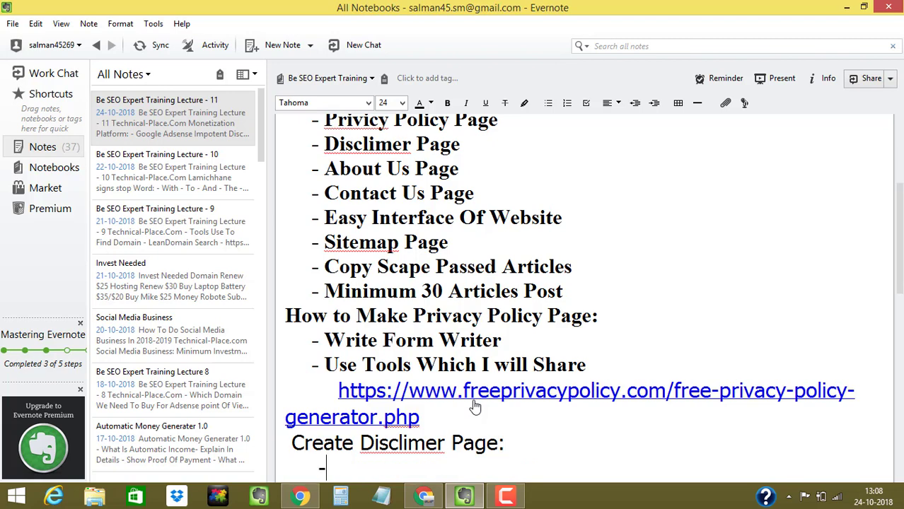
{"action": "type", "text": "-"}
{"action": "key", "text": "ctrl+v"}
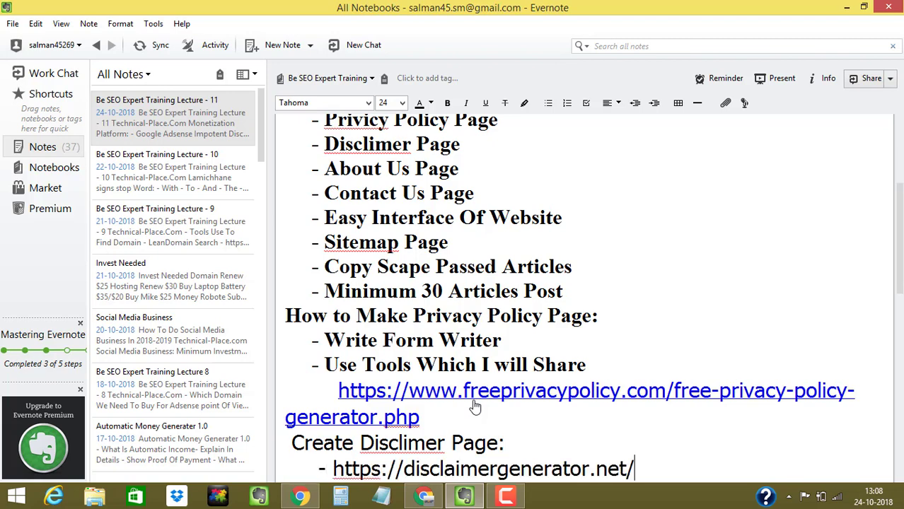
{"action": "key", "text": "Return"}
{"action": "type", "text": "Branding On Social Media:"}
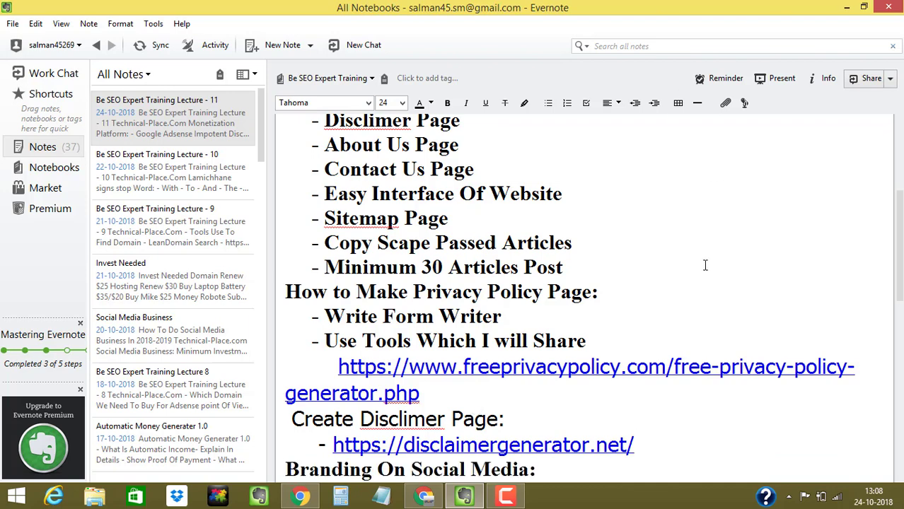
{"action": "key", "text": "ctrl+z"}
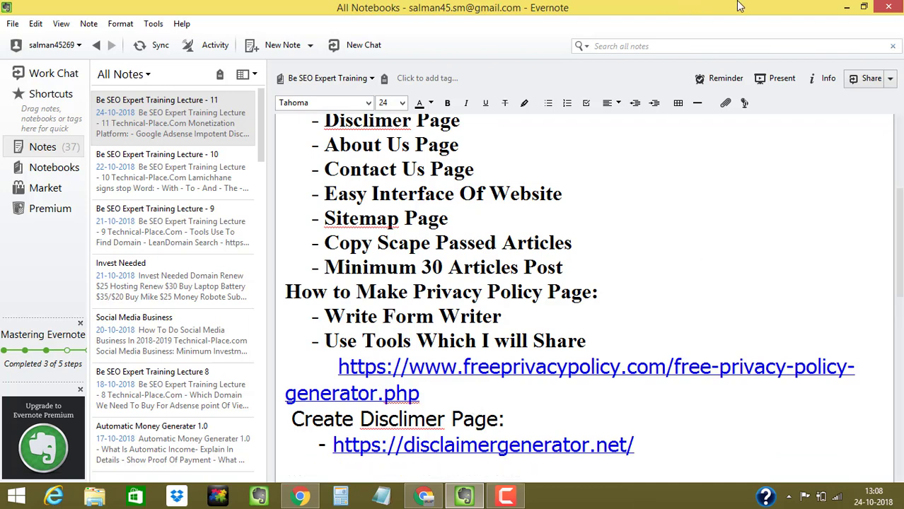
- Close the finished privacy policy tab and start a new disclaimer in Disclaimer Generator
{"action": "left_click", "coordinate": [847, 6]}
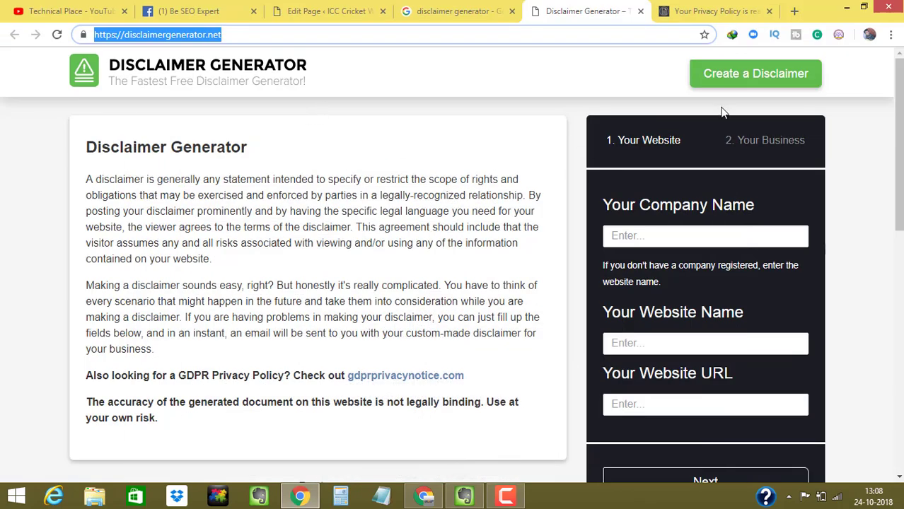
{"action": "scroll", "coordinate": [722, 111], "scroll_direction": "down", "scroll_amount": 1}
{"action": "scroll", "coordinate": [722, 112], "scroll_direction": "up", "scroll_amount": 1}
{"action": "left_click", "coordinate": [713, 16]}
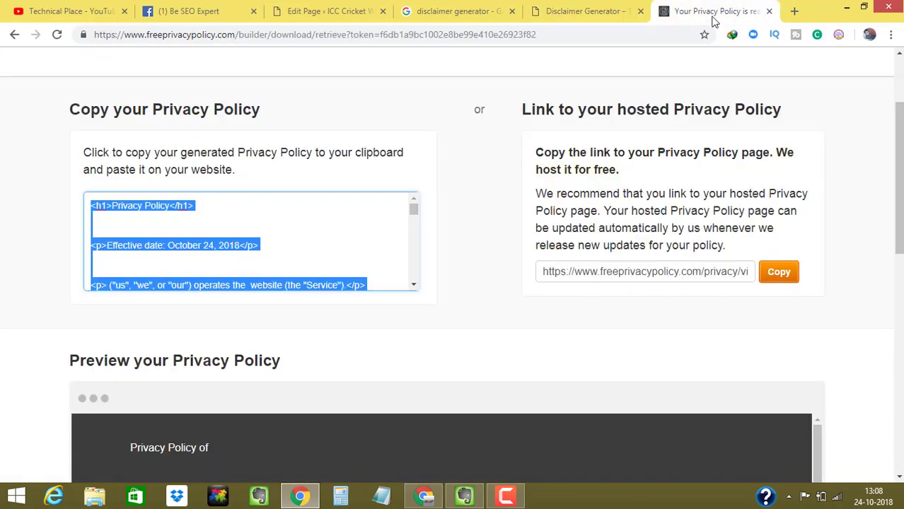
{"action": "left_click", "coordinate": [769, 11]}
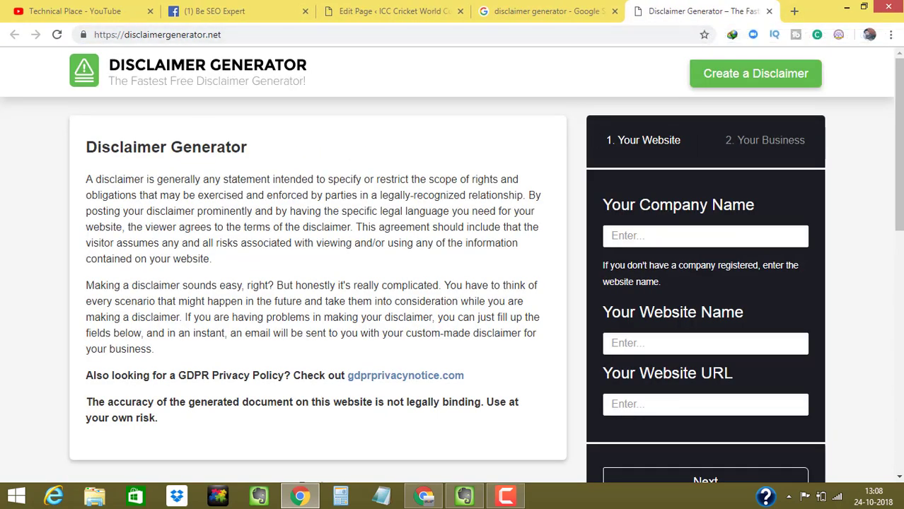
{"action": "left_click_drag", "start_coordinate": [899, 107], "coordinate": [876, 95]}
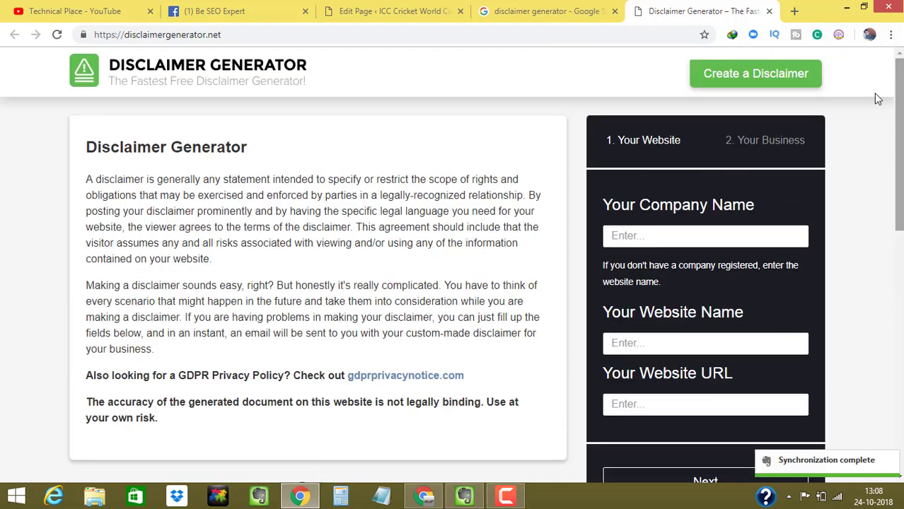
{"action": "left_click", "coordinate": [720, 82]}
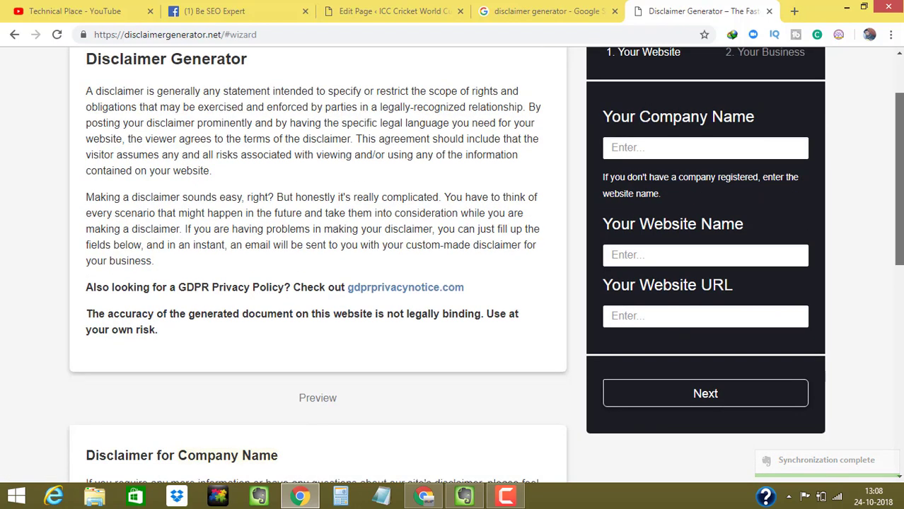
{"action": "left_click_drag", "start_coordinate": [602, 114], "coordinate": [769, 115]}
- Enter 'ICC Cricket World cup' as the company name
{"action": "left_click", "coordinate": [669, 148]}
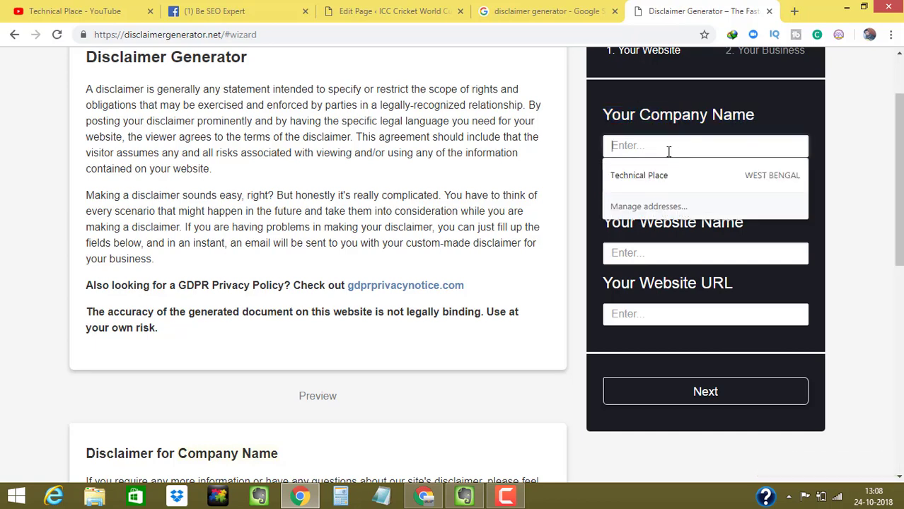
{"action": "left_click", "coordinate": [652, 176]}
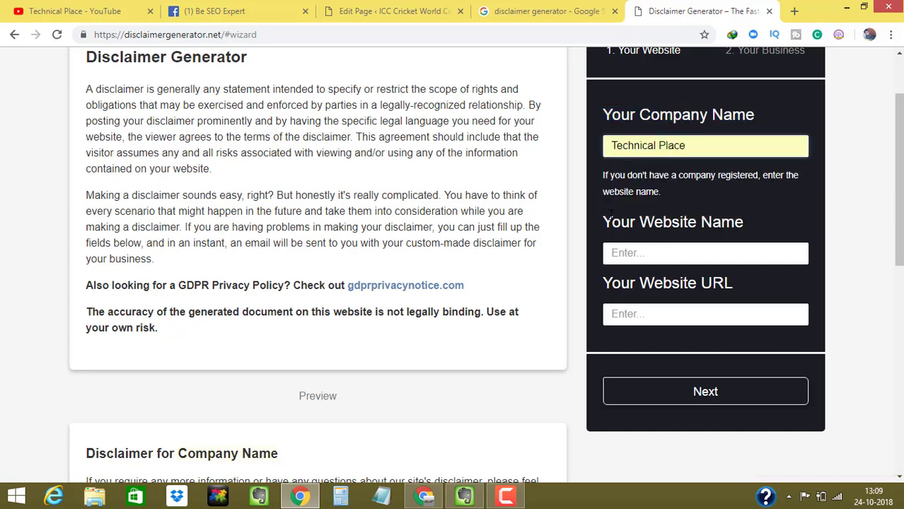
{"action": "left_click_drag", "start_coordinate": [610, 214], "coordinate": [808, 219]}
{"action": "left_click", "coordinate": [639, 255]}
{"action": "left_click_drag", "start_coordinate": [691, 145], "coordinate": [610, 146]}
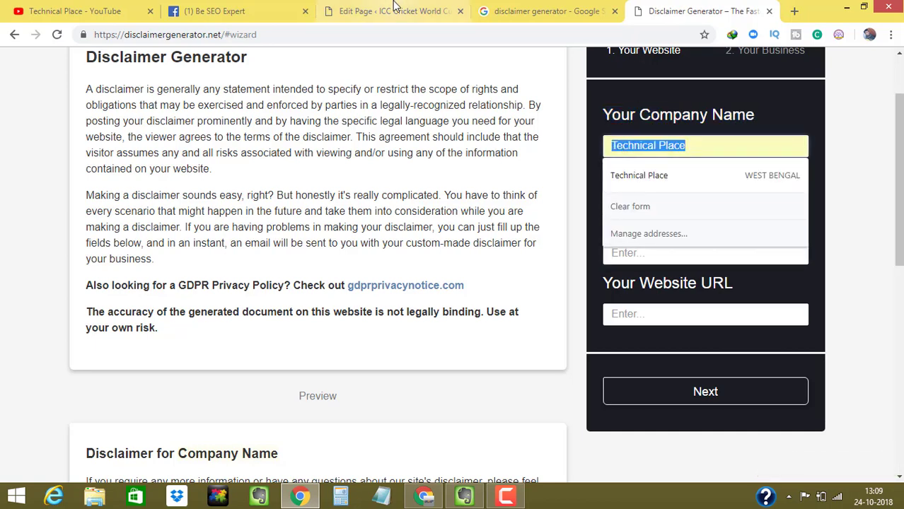
{"action": "left_click", "coordinate": [395, 8]}
{"action": "left_click", "coordinate": [701, 11]}
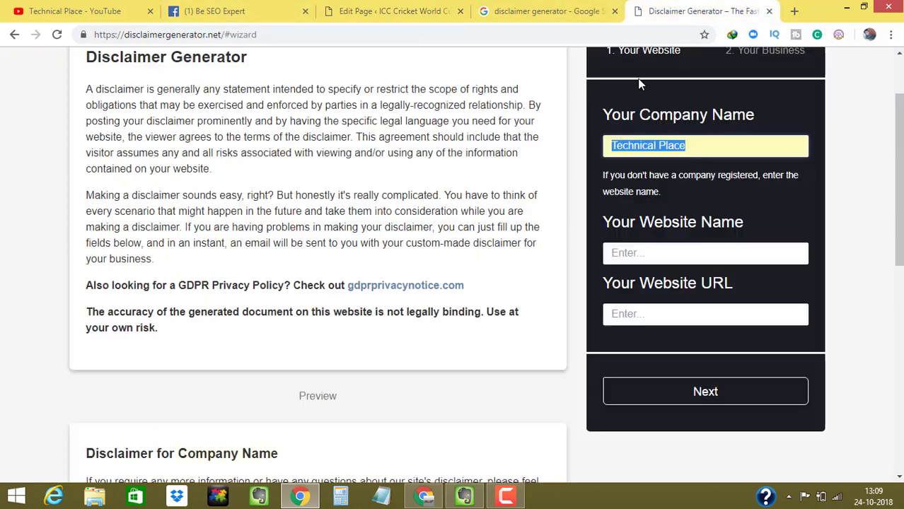
{"action": "type", "text": "ICC Cricket Worldcup"}
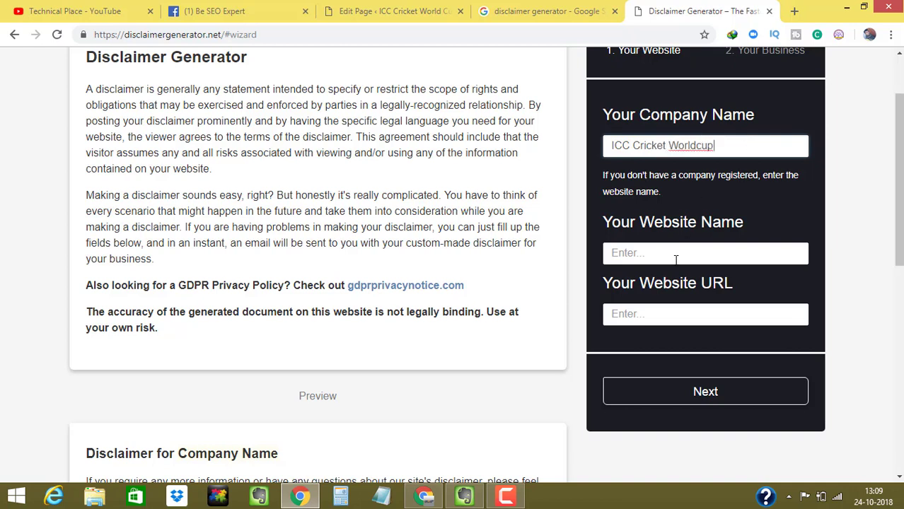
{"action": "double_click", "coordinate": [713, 146]}
{"action": "left_click", "coordinate": [715, 146]}
{"action": "left_click", "coordinate": [699, 146]}
{"action": "left_click_drag", "start_coordinate": [733, 144], "coordinate": [573, 152]}
{"action": "key", "text": "ctrl+c"}
- Use 'ICC Cricket World cup' as website name and the site's domain as URL, then continue
{"action": "left_click", "coordinate": [647, 253]}
{"action": "key", "text": "ctrl+v"}
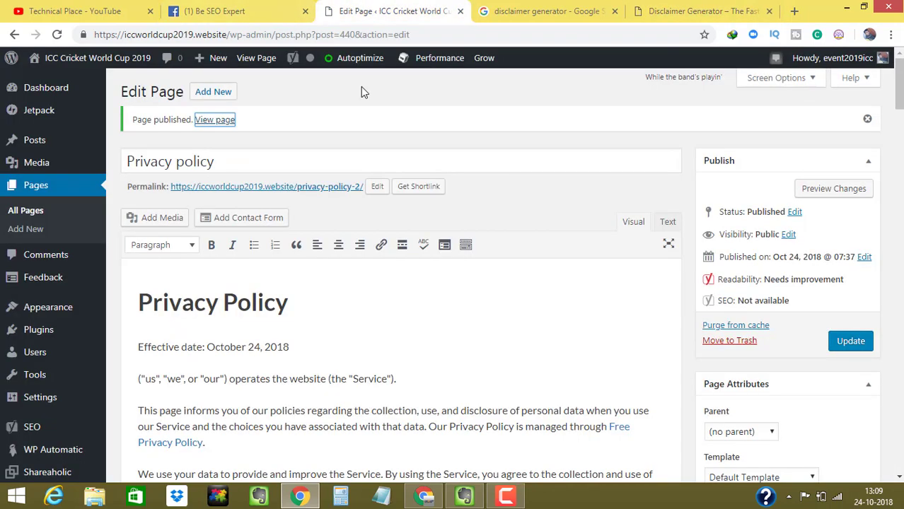
{"action": "left_click", "coordinate": [385, 11]}
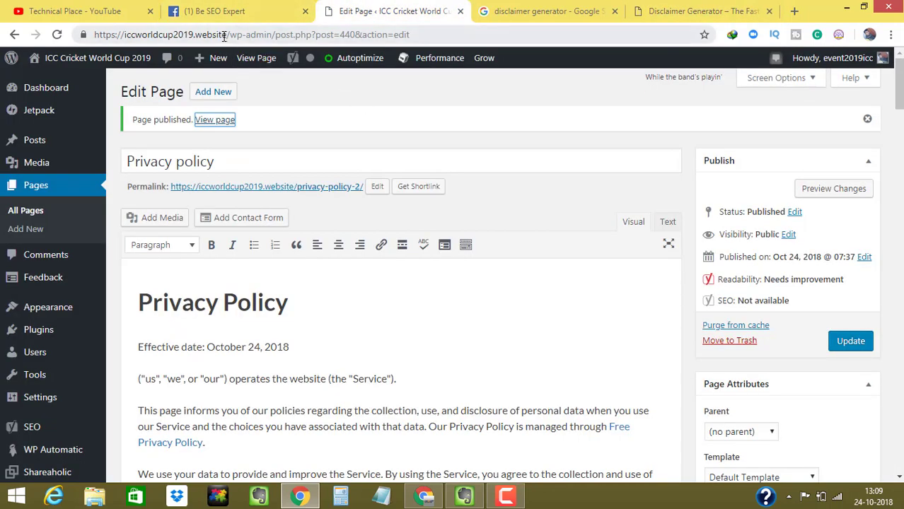
{"action": "left_click_drag", "start_coordinate": [224, 37], "coordinate": [75, 35]}
{"action": "key", "text": "ctrl+c"}
{"action": "left_click", "coordinate": [566, 10]}
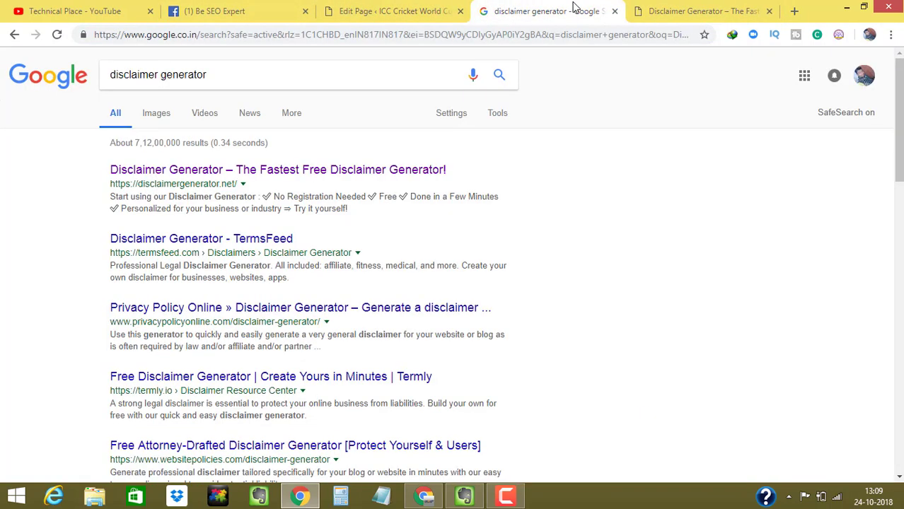
{"action": "left_click", "coordinate": [676, 10]}
{"action": "key", "text": "ctrl+v"}
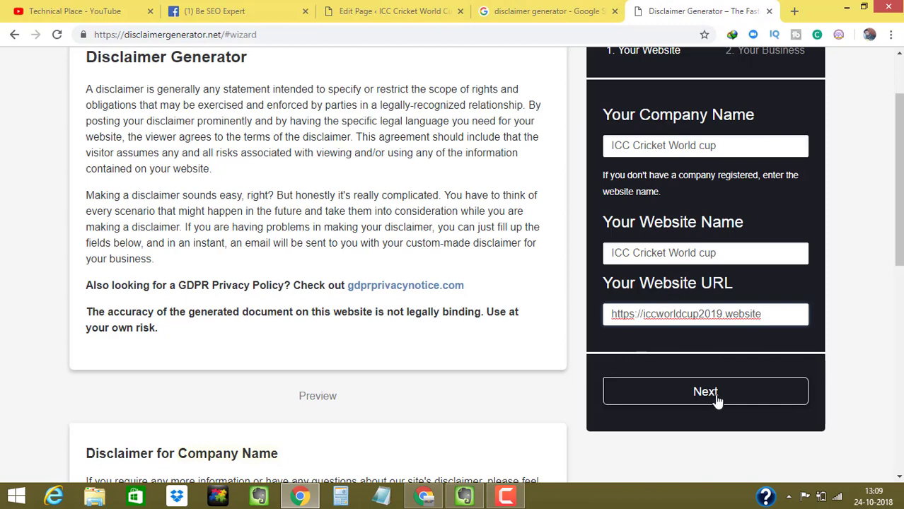
{"action": "left_click", "coordinate": [718, 400]}
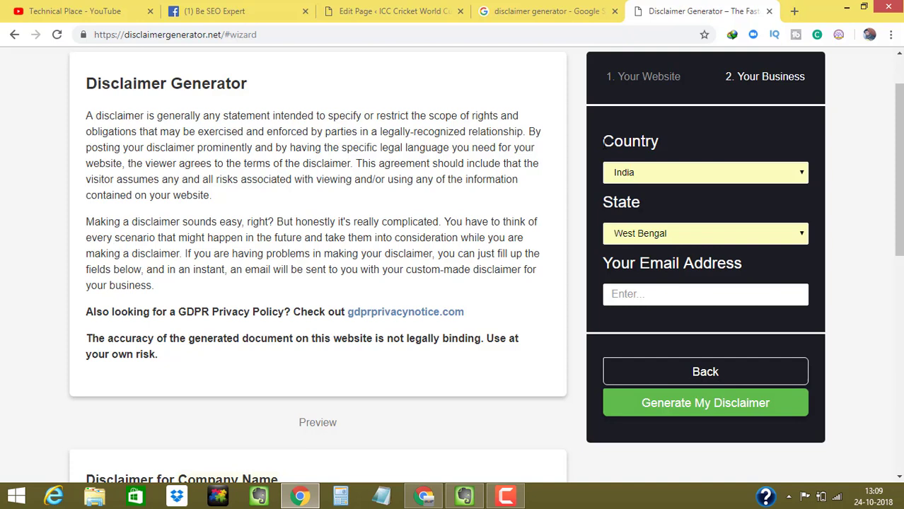
- Fill in the contact e-mail from autofill and generate the disclaimer
{"action": "left_click_drag", "start_coordinate": [604, 142], "coordinate": [671, 147]}
{"action": "left_click_drag", "start_coordinate": [603, 202], "coordinate": [658, 206]}
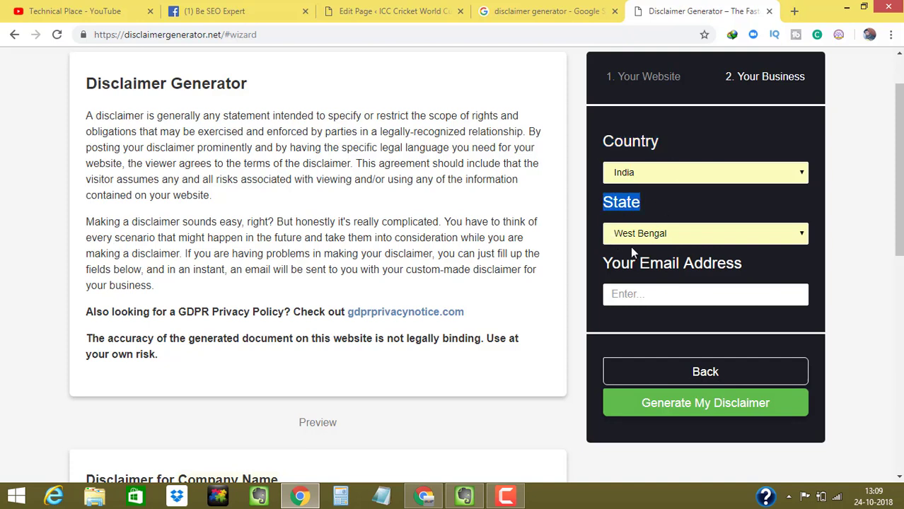
{"action": "left_click_drag", "start_coordinate": [611, 263], "coordinate": [705, 286]}
{"action": "left_click", "coordinate": [704, 286]}
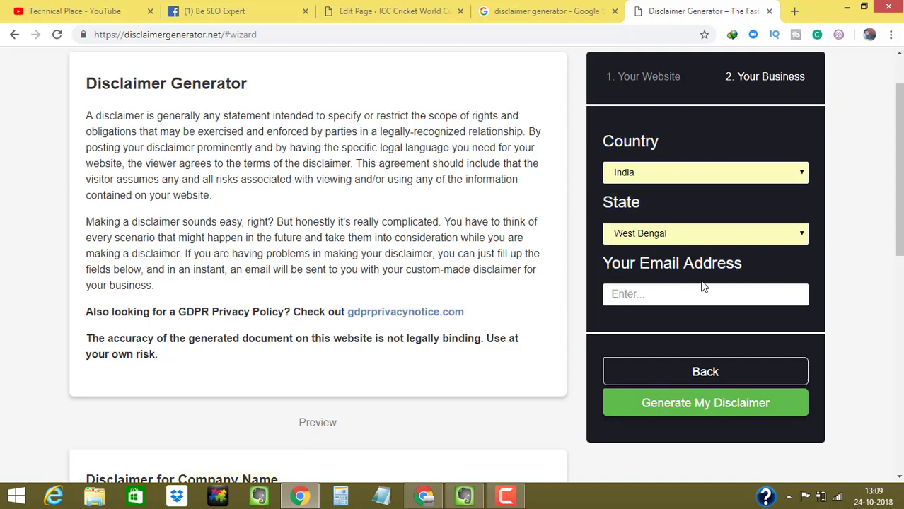
{"action": "left_click", "coordinate": [694, 288]}
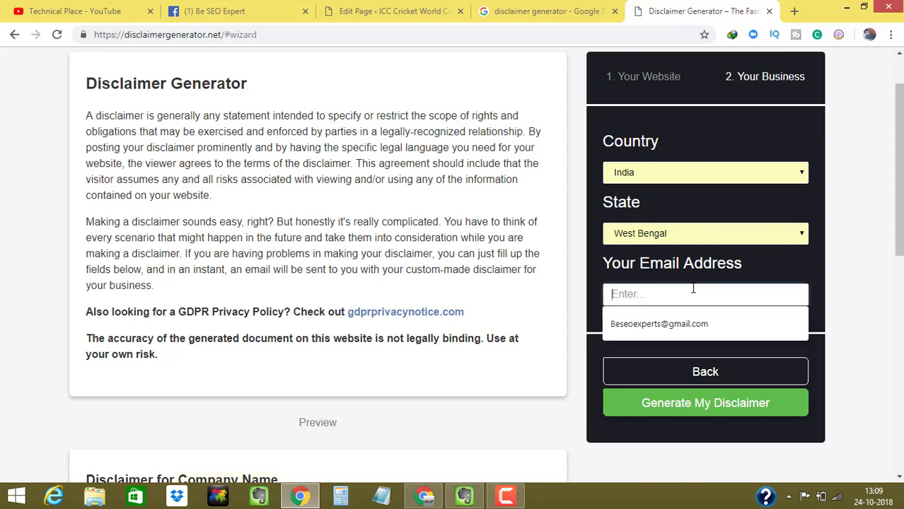
{"action": "left_click", "coordinate": [672, 322]}
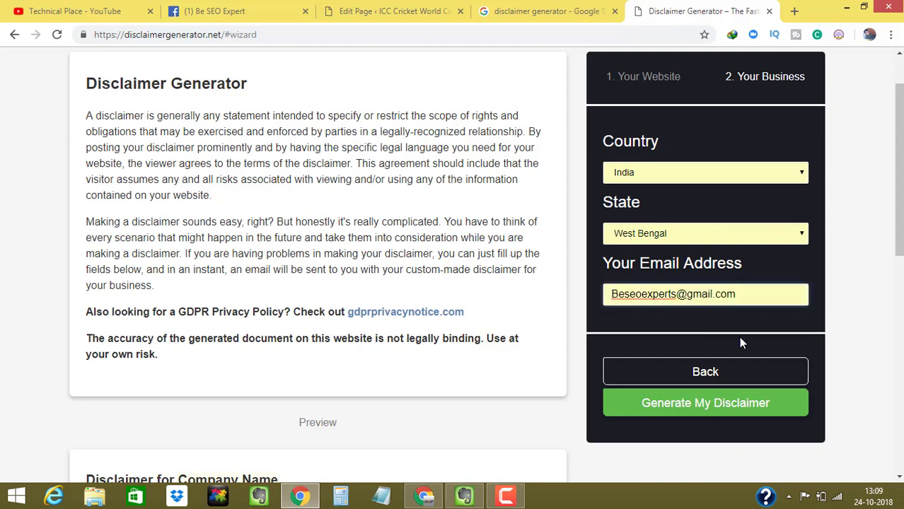
{"action": "left_click", "coordinate": [704, 409]}
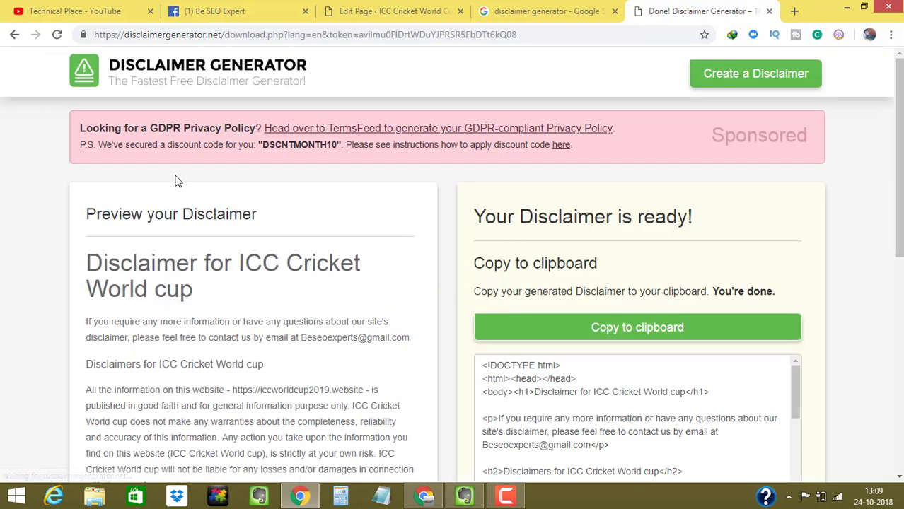
- Select the generated disclaimer text and switch back to the WordPress editor
{"action": "scroll", "coordinate": [888, 184], "scroll_direction": "down", "scroll_amount": 2}
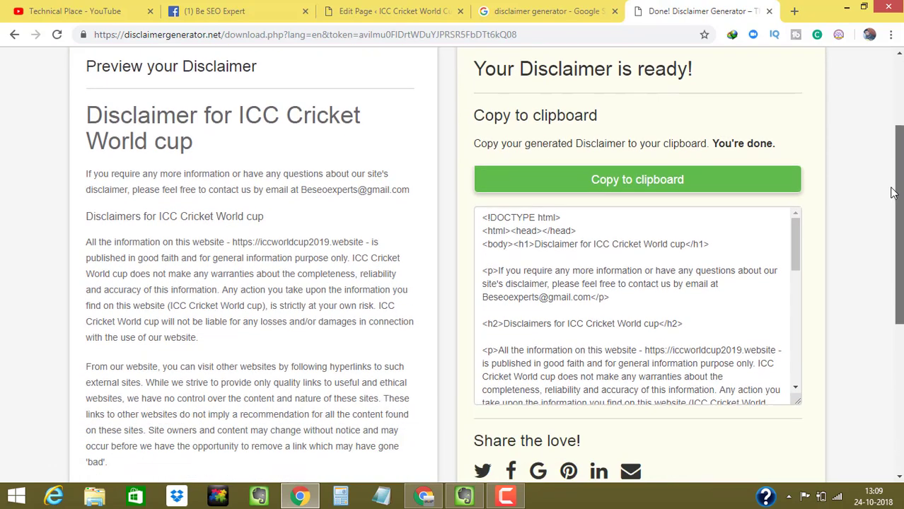
{"action": "scroll", "coordinate": [893, 192], "scroll_direction": "down", "scroll_amount": 1}
{"action": "scroll", "coordinate": [892, 195], "scroll_direction": "down", "scroll_amount": 1}
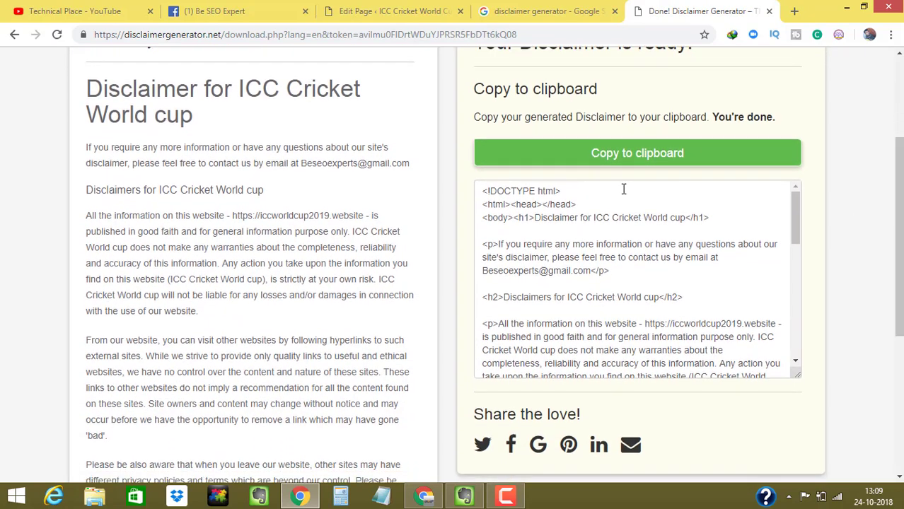
{"action": "scroll", "coordinate": [262, 182], "scroll_direction": "up", "scroll_amount": 1}
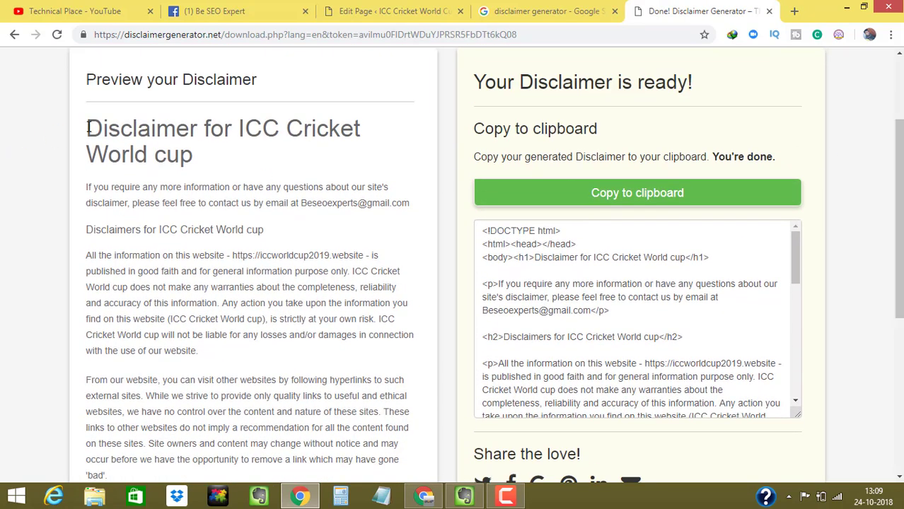
{"action": "left_click_drag", "start_coordinate": [88, 128], "coordinate": [368, 383]}
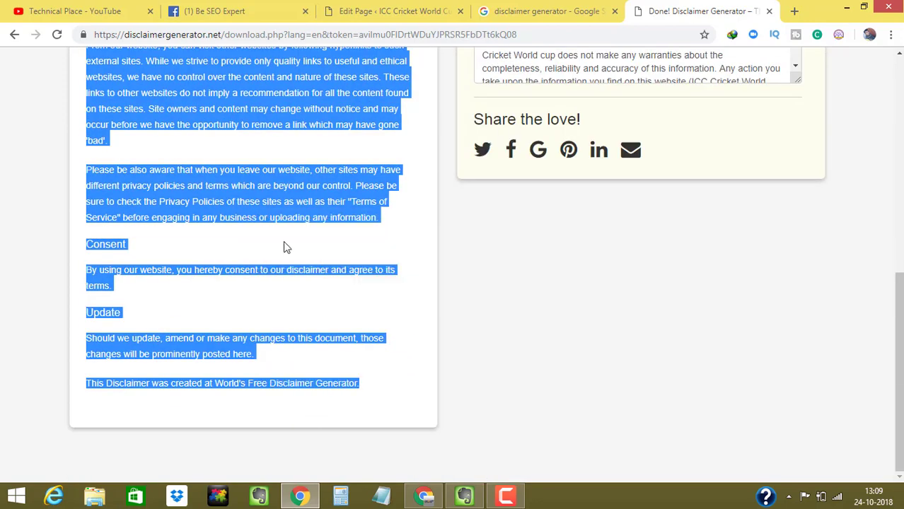
{"action": "left_click", "coordinate": [389, 11]}
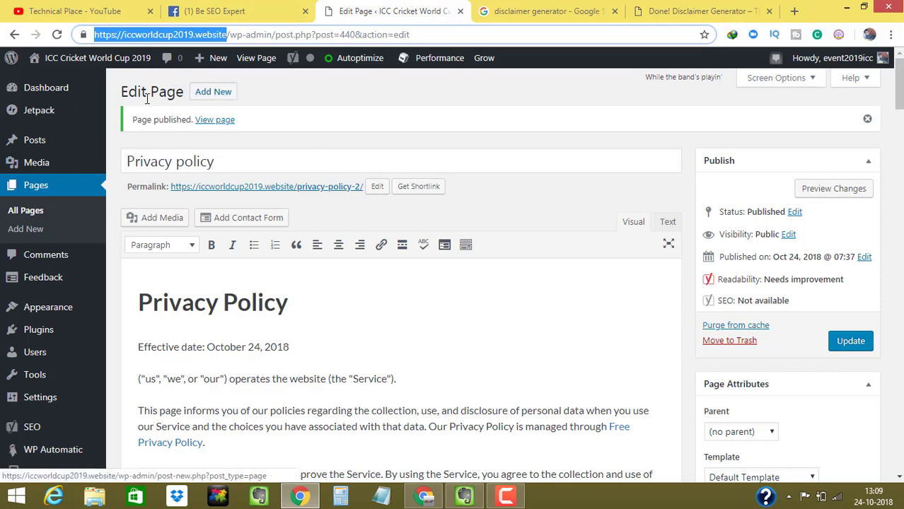
- Create a new page titled 'Disclaimer' and paste the generated disclaimer into its body
{"action": "left_click", "coordinate": [24, 230]}
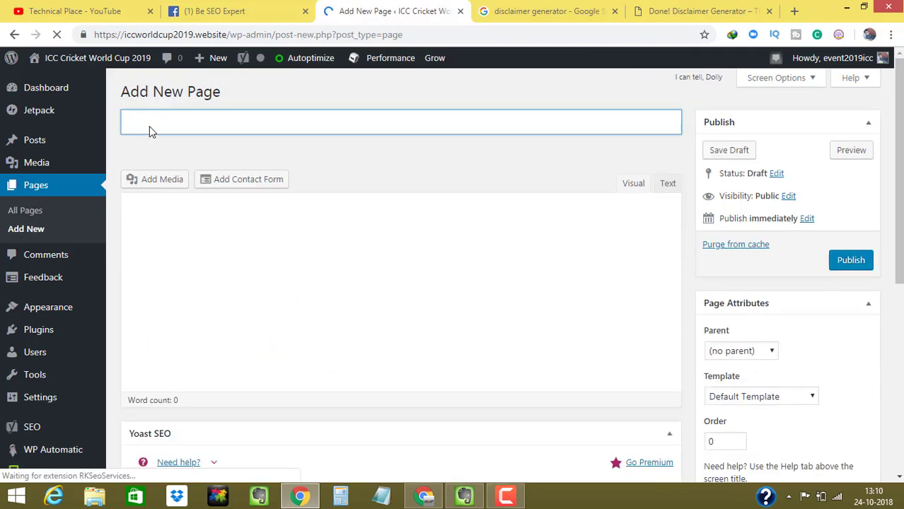
{"action": "type", "text": "D"}
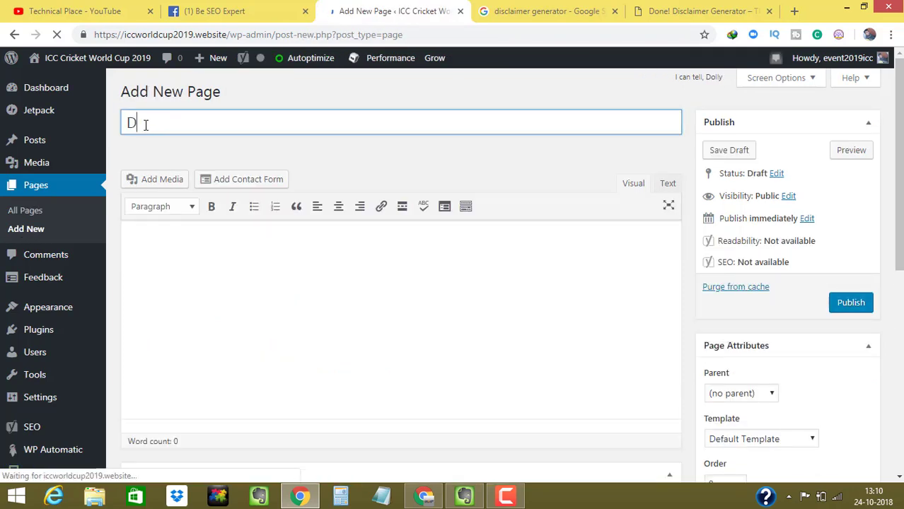
{"action": "type", "text": "isclim"}
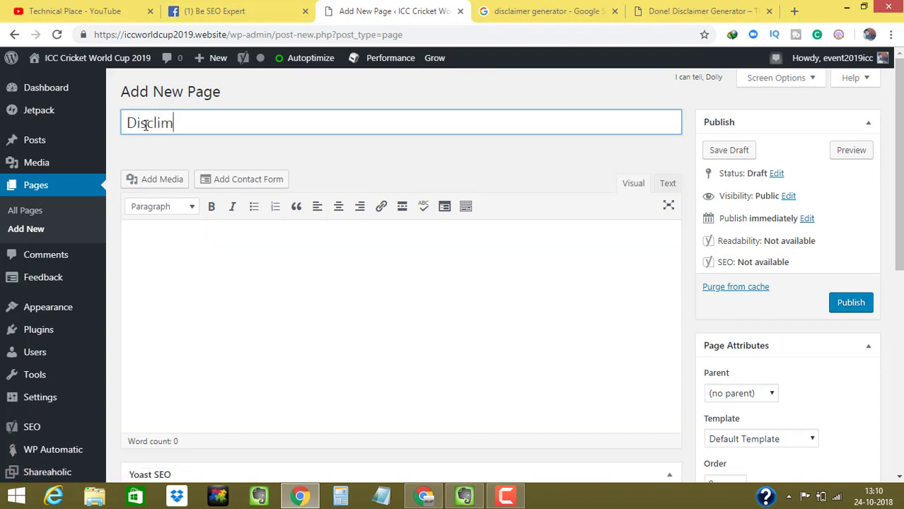
{"action": "type", "text": "er"}
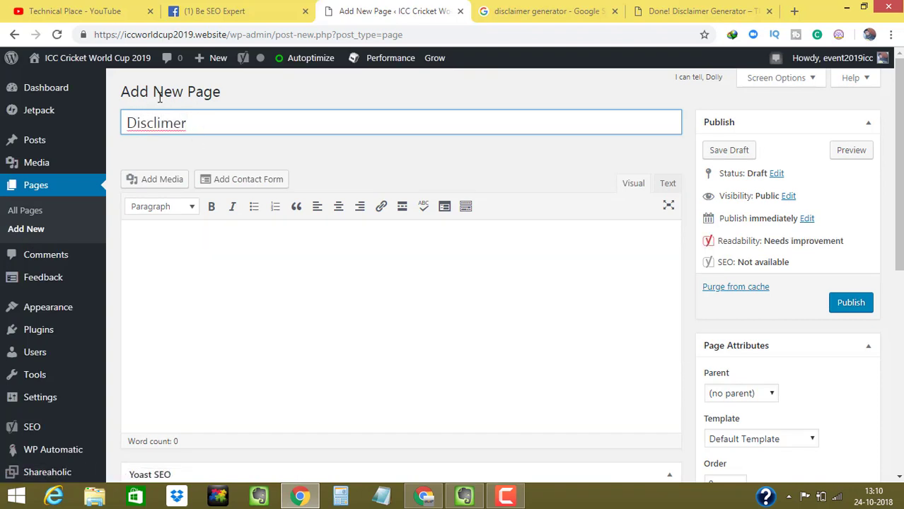
{"action": "right_click", "coordinate": [151, 126]}
{"action": "left_click", "coordinate": [180, 130]}
{"action": "left_click", "coordinate": [190, 269]}
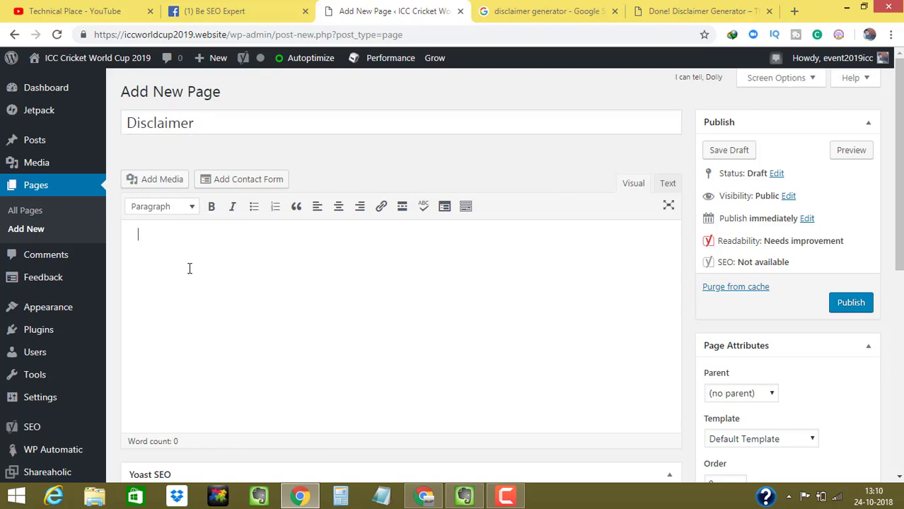
{"action": "key", "text": "ctrl+v"}
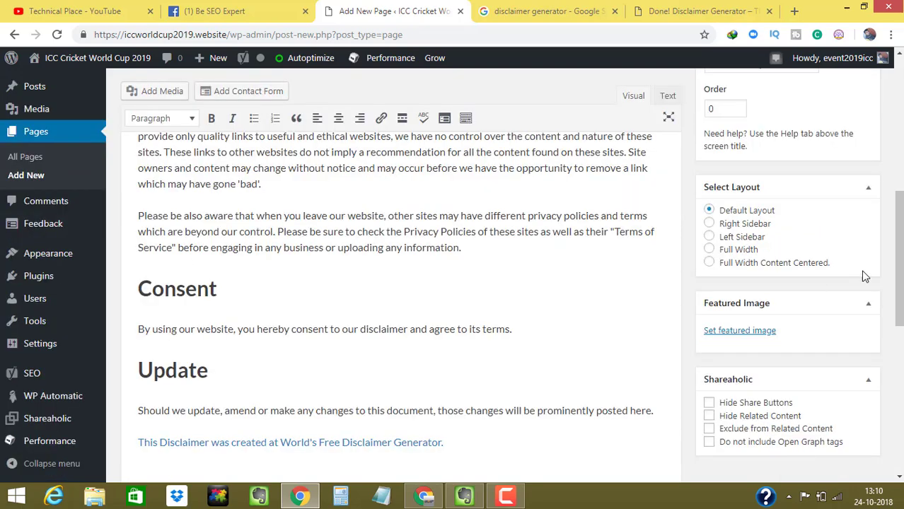
- Check the pasted text against the generator and the HTML view, then publish the page
{"action": "scroll", "coordinate": [863, 276], "scroll_direction": "up", "scroll_amount": 3}
{"action": "left_click", "coordinate": [587, 9]}
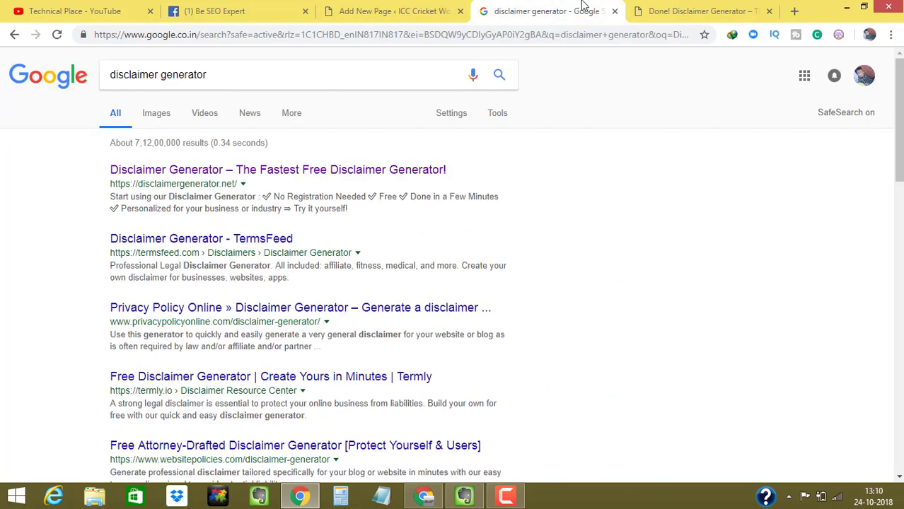
{"action": "left_click", "coordinate": [686, 9]}
{"action": "left_click_drag", "start_coordinate": [687, 8], "coordinate": [559, 9]}
{"action": "left_click_drag", "start_coordinate": [898, 297], "coordinate": [899, 201]}
{"action": "left_click", "coordinate": [235, 222]}
{"action": "key", "text": "ctrl+shift+Tab"}
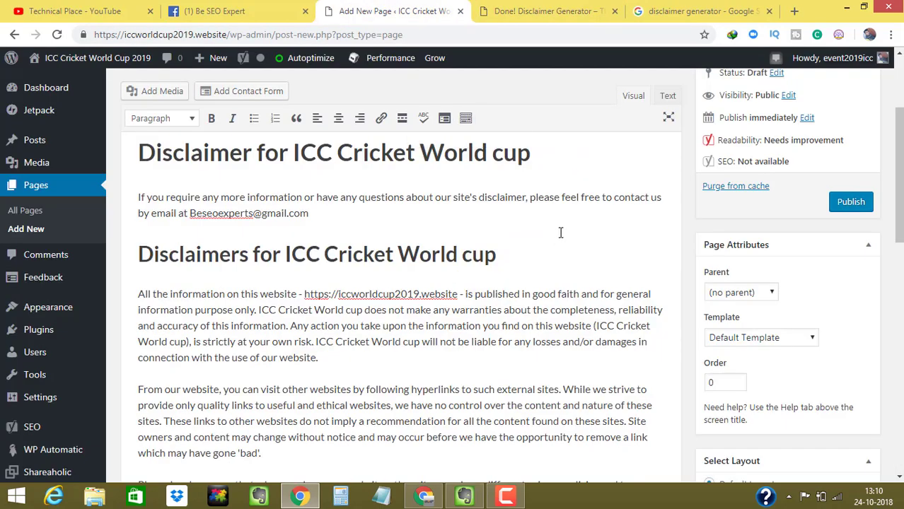
{"action": "left_click", "coordinate": [676, 94]}
{"action": "left_click", "coordinate": [640, 95]}
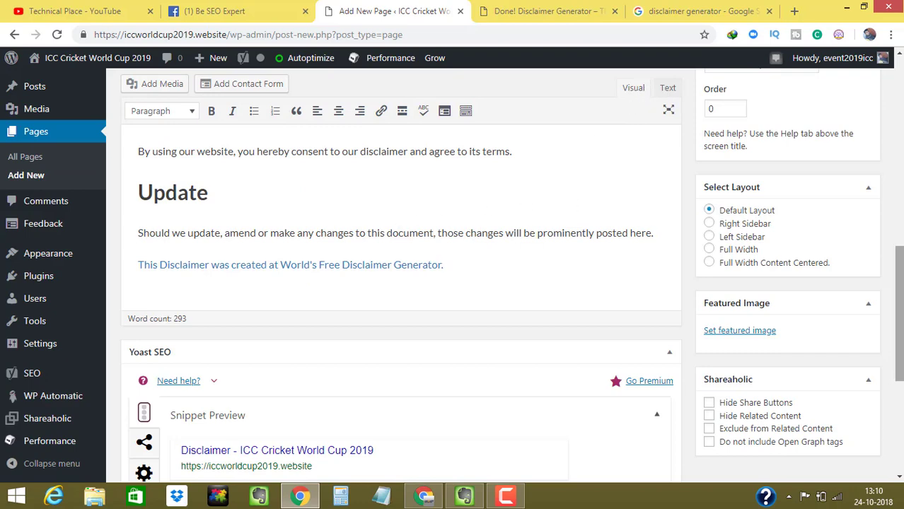
{"action": "scroll", "coordinate": [520, 276], "scroll_direction": "up", "scroll_amount": 10}
{"action": "left_click", "coordinate": [854, 316]}
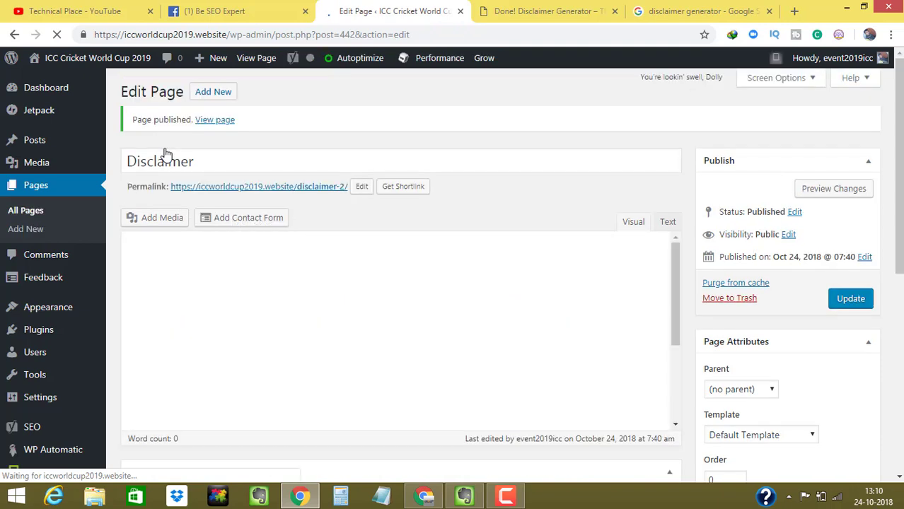
- Open the published Disclaimer page in a new tab and read through it
{"action": "left_click", "coordinate": [213, 122]}
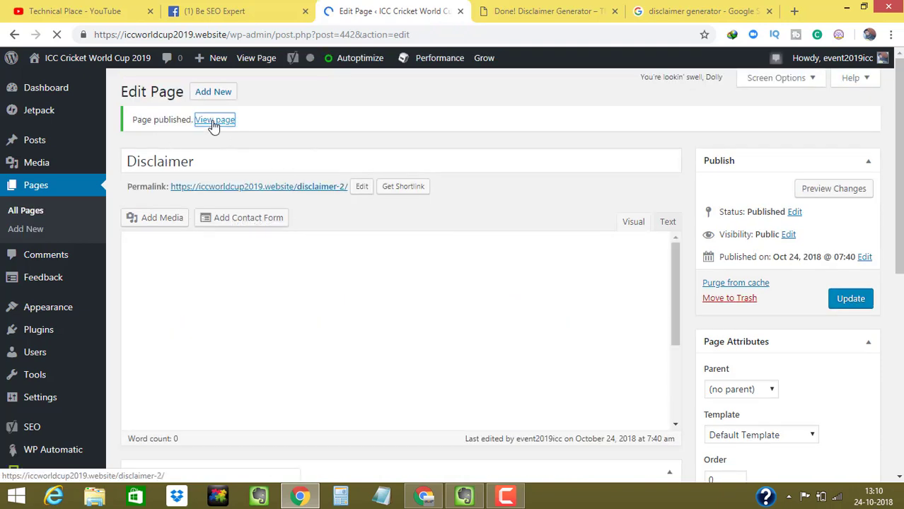
{"action": "right_click", "coordinate": [215, 122]}
{"action": "left_click", "coordinate": [233, 131]}
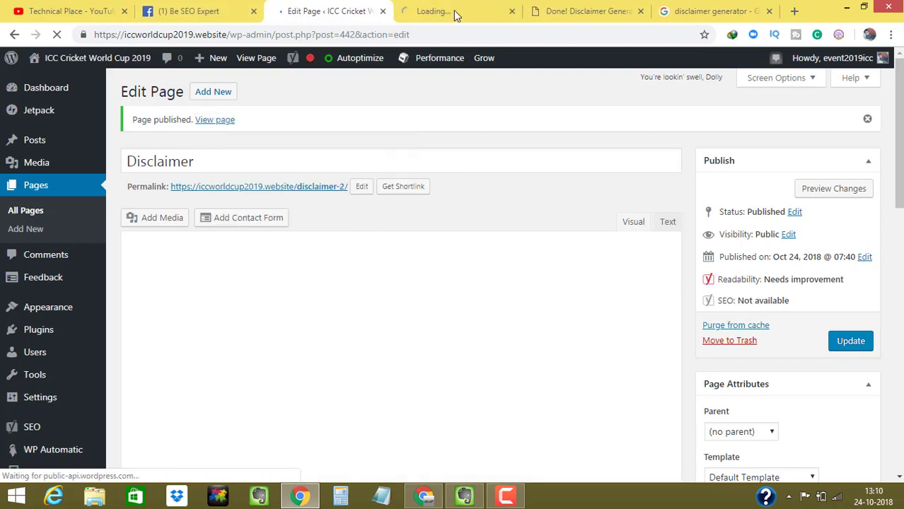
{"action": "left_click", "coordinate": [441, 6]}
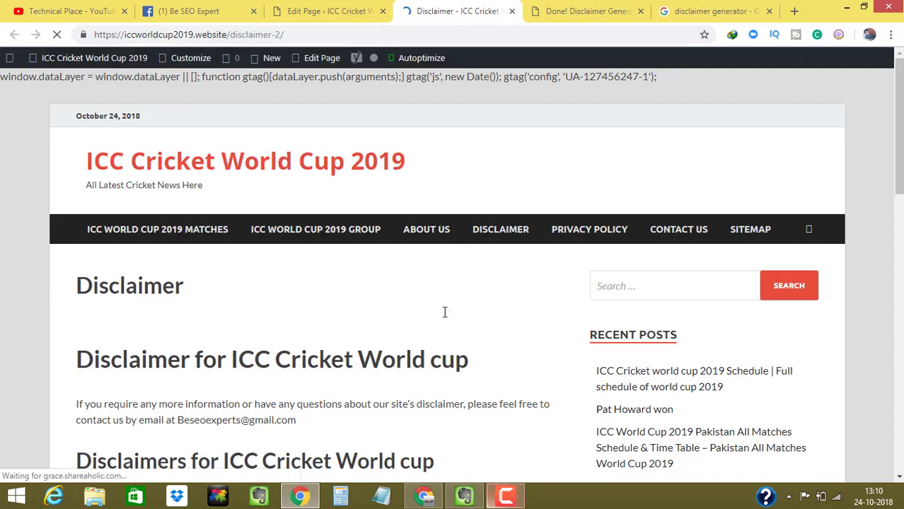
{"action": "scroll", "coordinate": [900, 153], "scroll_direction": "down", "scroll_amount": 4}
{"action": "scroll", "coordinate": [900, 153], "scroll_direction": "up", "scroll_amount": 3}
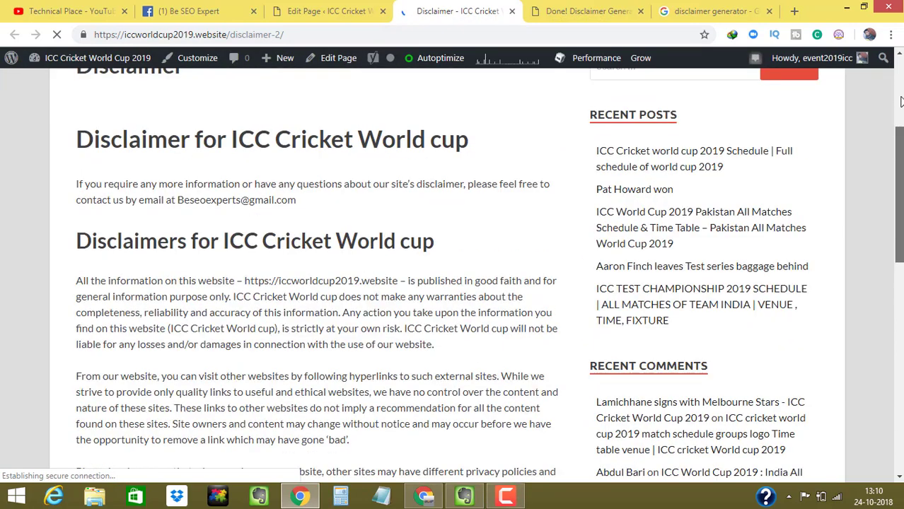
{"action": "scroll", "coordinate": [902, 156], "scroll_direction": "down", "scroll_amount": 2}
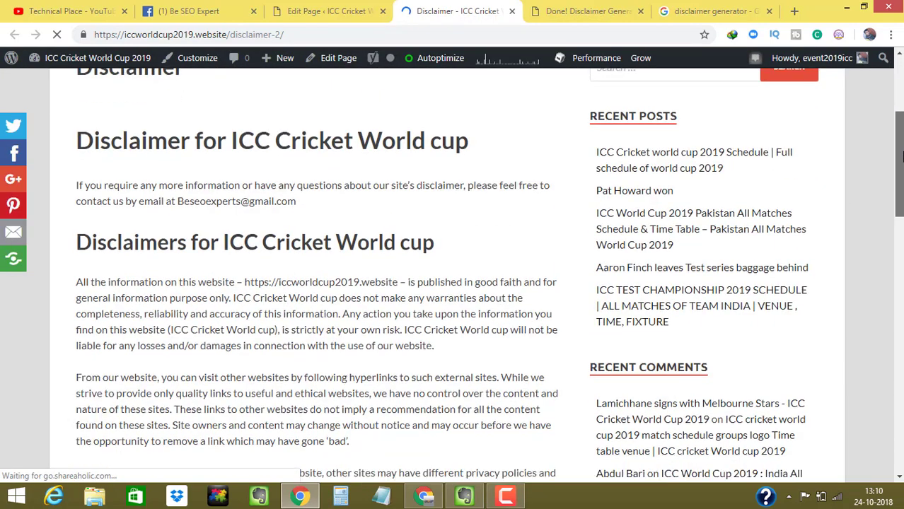
{"action": "left_click_drag", "start_coordinate": [78, 141], "coordinate": [470, 140]}
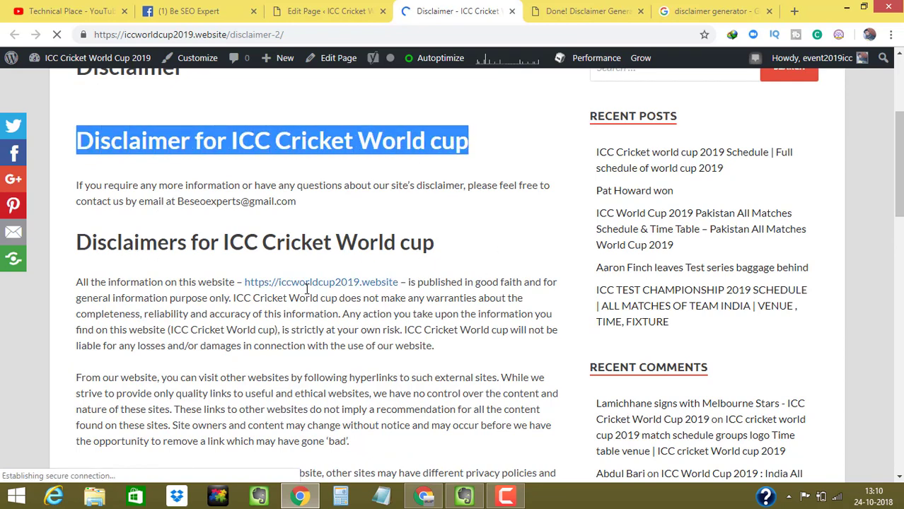
{"action": "left_click_drag", "start_coordinate": [252, 279], "coordinate": [424, 281]}
{"action": "left_click", "coordinate": [511, 226]}
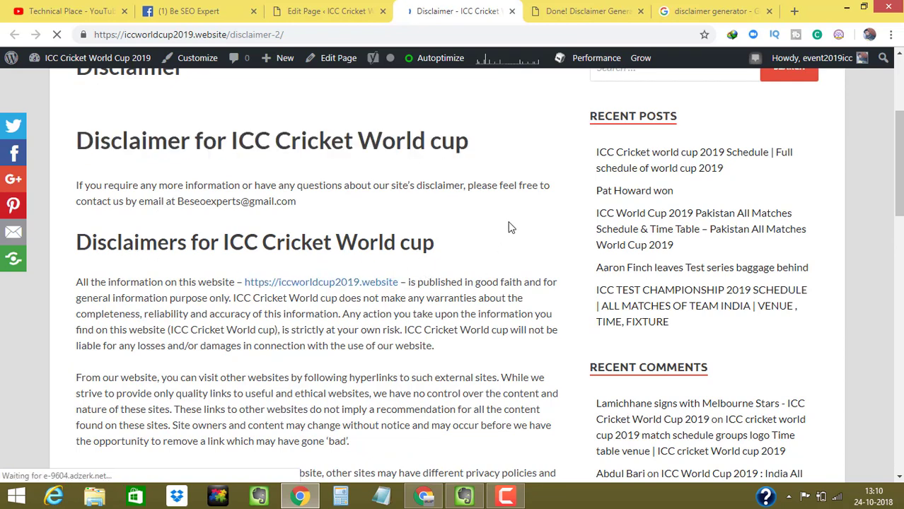
- Close the live Disclaimer tab and switch over to the Evernote notes
{"action": "scroll", "coordinate": [511, 226], "scroll_direction": "down", "scroll_amount": 5}
{"action": "scroll", "coordinate": [883, 143], "scroll_direction": "down", "scroll_amount": 7}
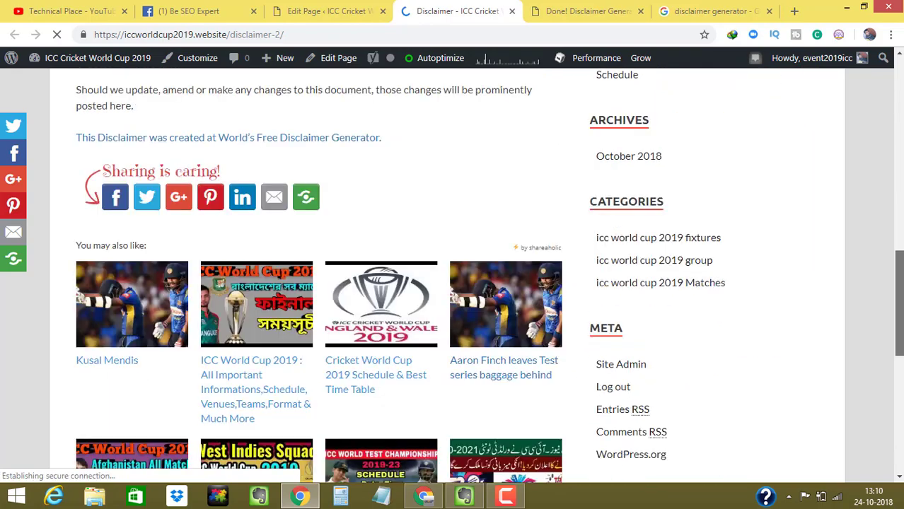
{"action": "scroll", "coordinate": [883, 143], "scroll_direction": "up", "scroll_amount": 4}
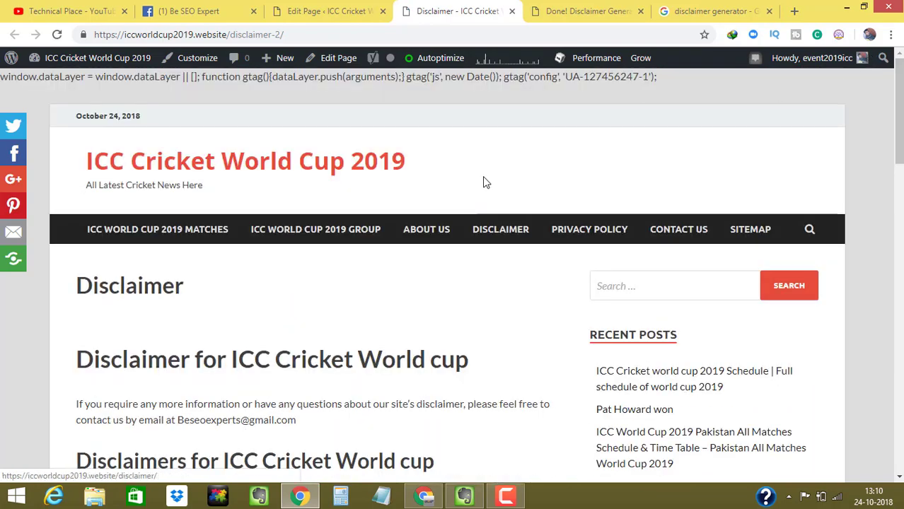
{"action": "left_click", "coordinate": [327, 9]}
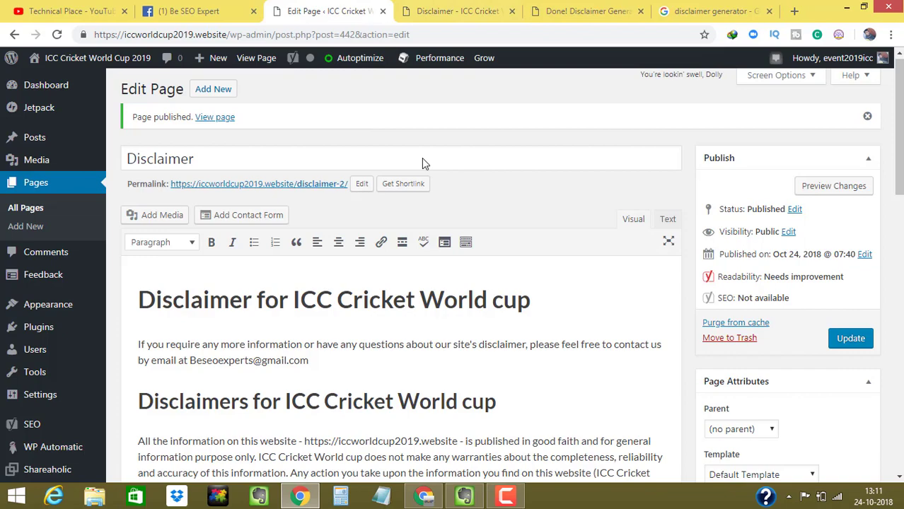
{"action": "left_click", "coordinate": [487, 8]}
{"action": "left_click", "coordinate": [512, 10]}
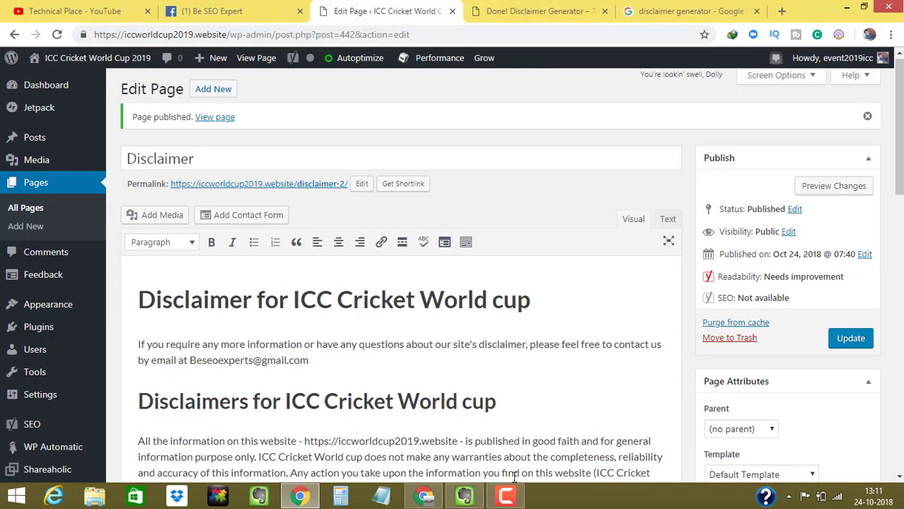
{"action": "key", "text": "alt+Tab"}
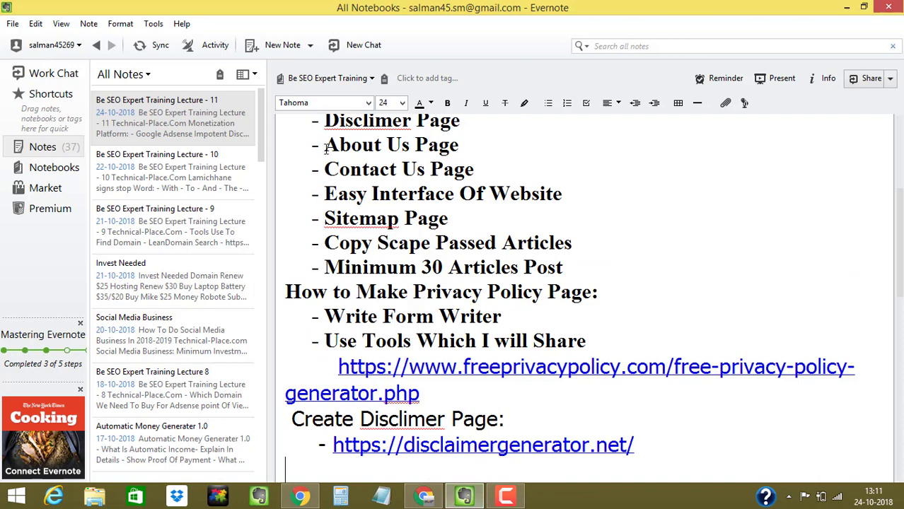
{"action": "left_click_drag", "start_coordinate": [326, 146], "coordinate": [460, 146]}
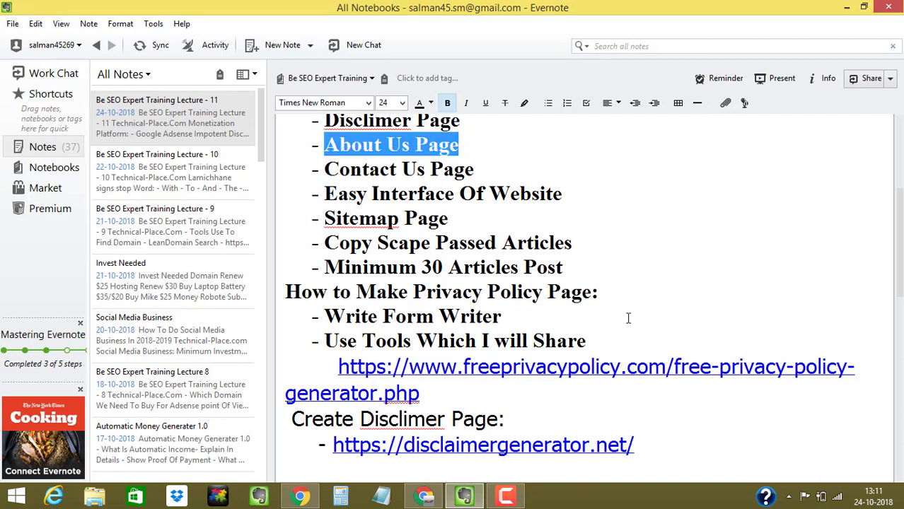
{"action": "scroll", "coordinate": [900, 224], "scroll_direction": "down", "scroll_amount": 3}
{"action": "scroll", "coordinate": [518, 193], "scroll_direction": "up", "scroll_amount": 3}
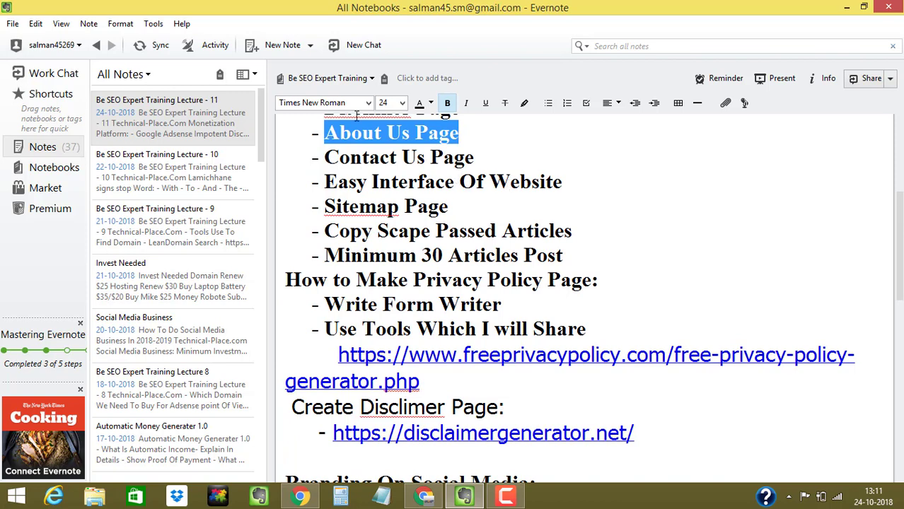
{"action": "left_click", "coordinate": [320, 131]}
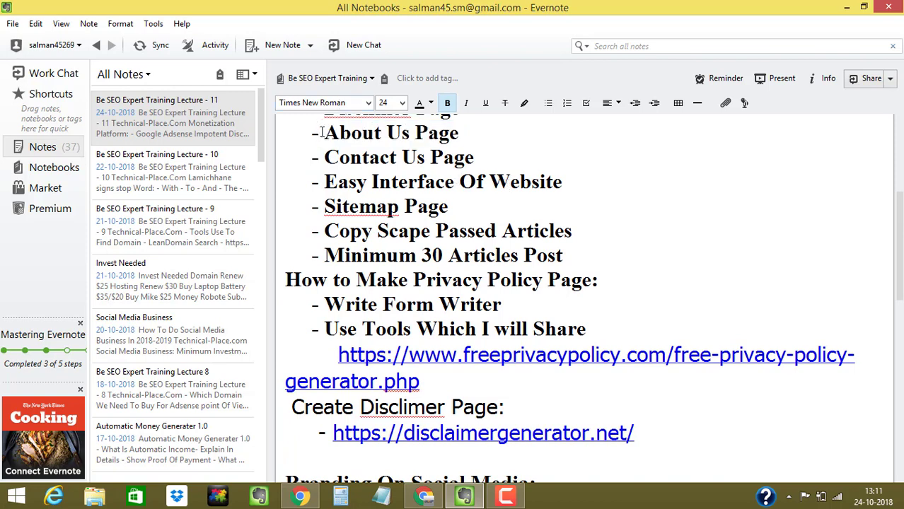
{"action": "left_click_drag", "start_coordinate": [320, 132], "coordinate": [457, 132]}
{"action": "left_click", "coordinate": [458, 133]}
{"action": "left_click_drag", "start_coordinate": [326, 157], "coordinate": [473, 148]}
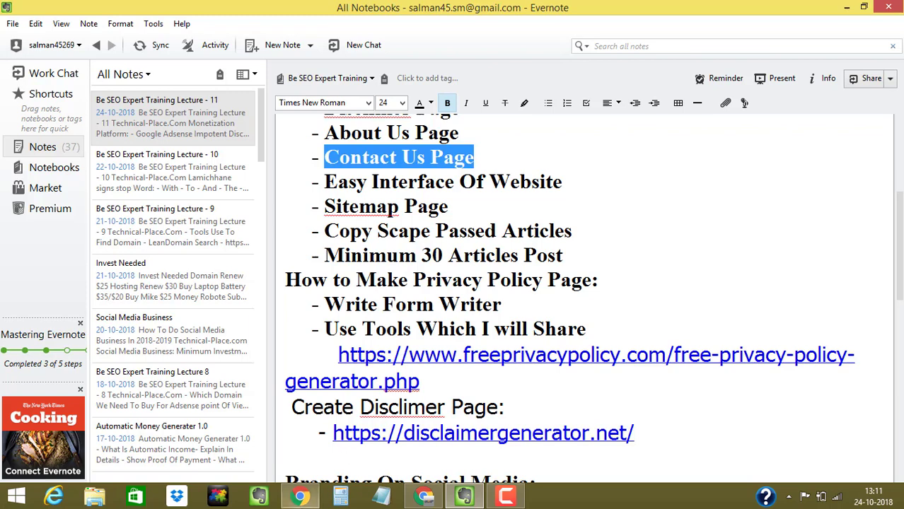
{"action": "left_click", "coordinate": [300, 496]}
- Go to Plugins > Add New in the admin sidebar
{"action": "mouse_move", "coordinate": [41, 281]}
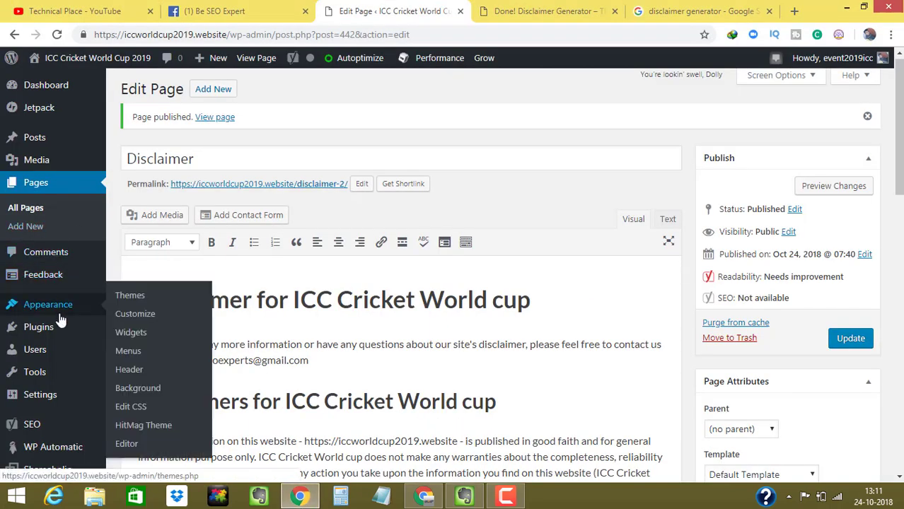
{"action": "mouse_move", "coordinate": [52, 331]}
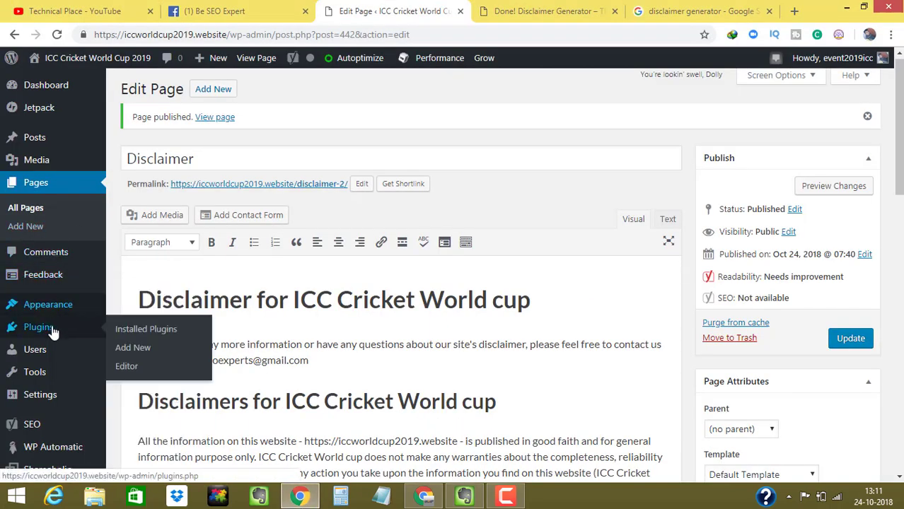
{"action": "left_click", "coordinate": [145, 347]}
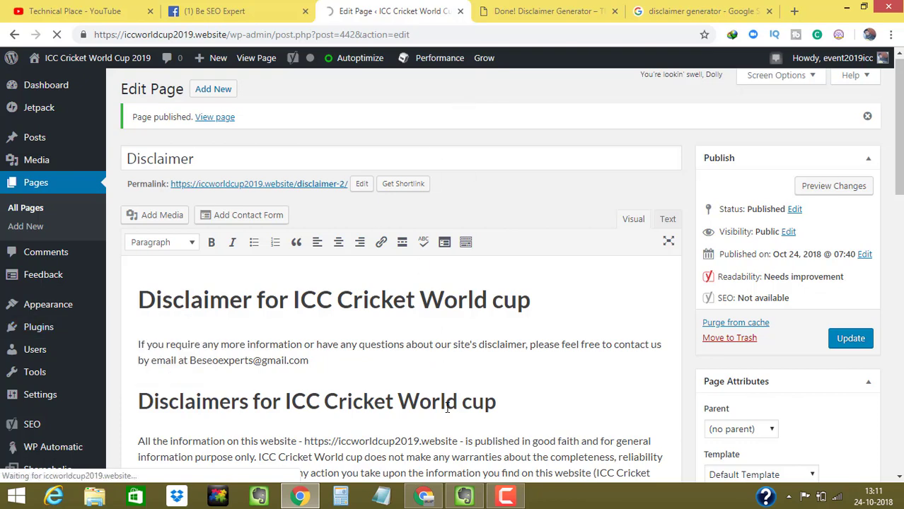
{"action": "left_click", "coordinate": [506, 496]}
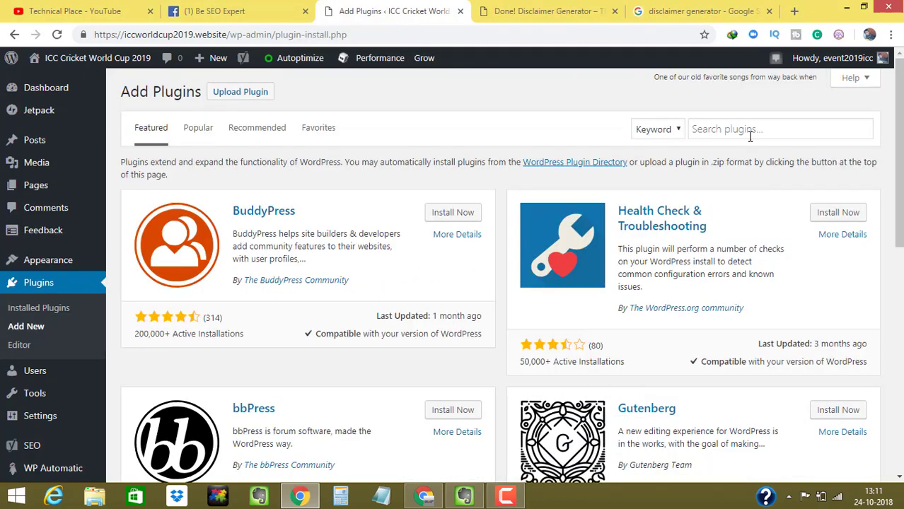
- Search plugins for 'contact Page', browse the results, then show the Popular listing
{"action": "left_click", "coordinate": [748, 128]}
{"action": "type", "text": "con"}
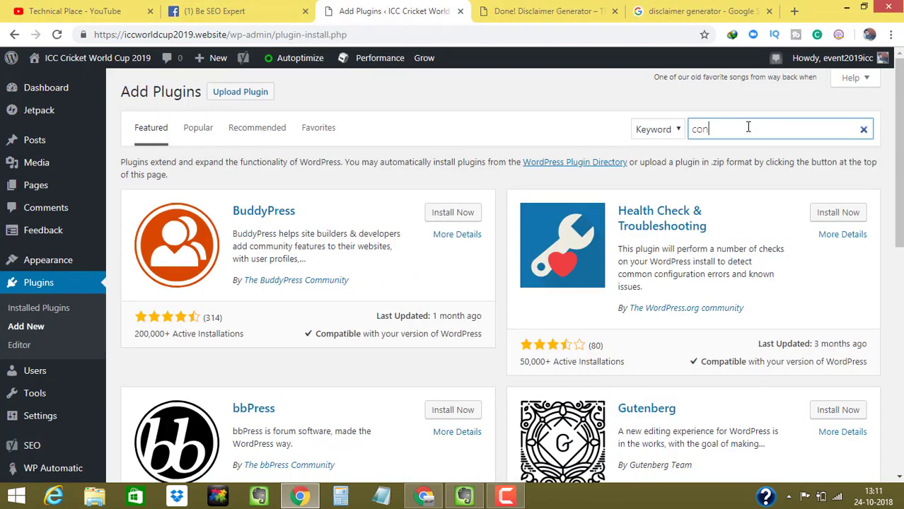
{"action": "type", "text": "tc"}
{"action": "key", "text": "BackSpace"}
{"action": "type", "text": "act"}
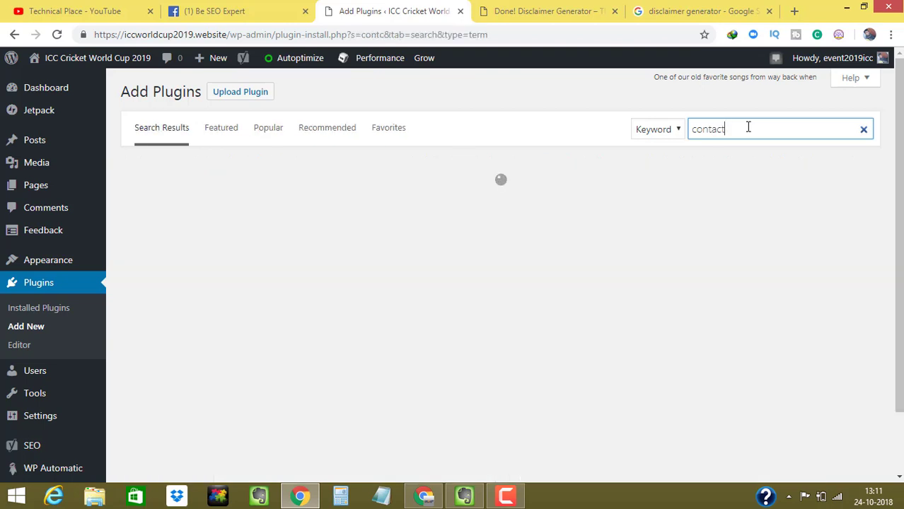
{"action": "type", "text": " Page 7"}
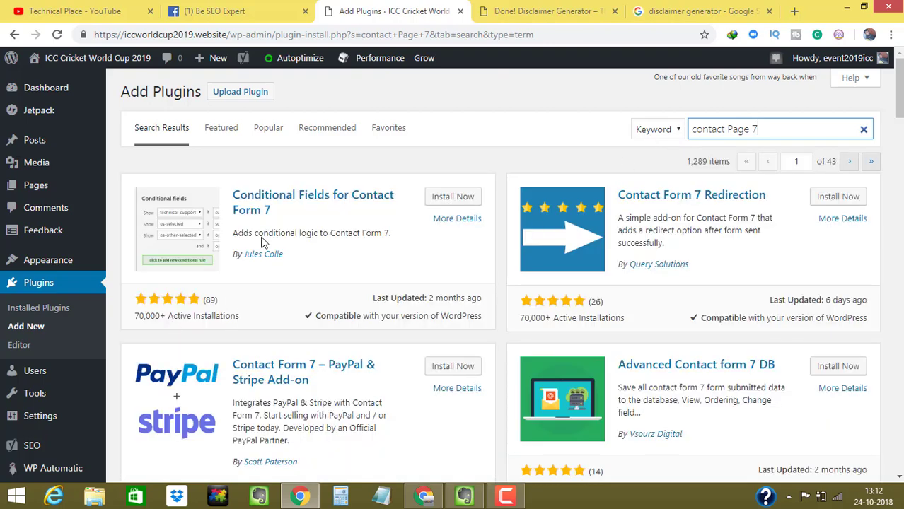
{"action": "scroll", "coordinate": [899, 142], "scroll_direction": "down", "scroll_amount": 5}
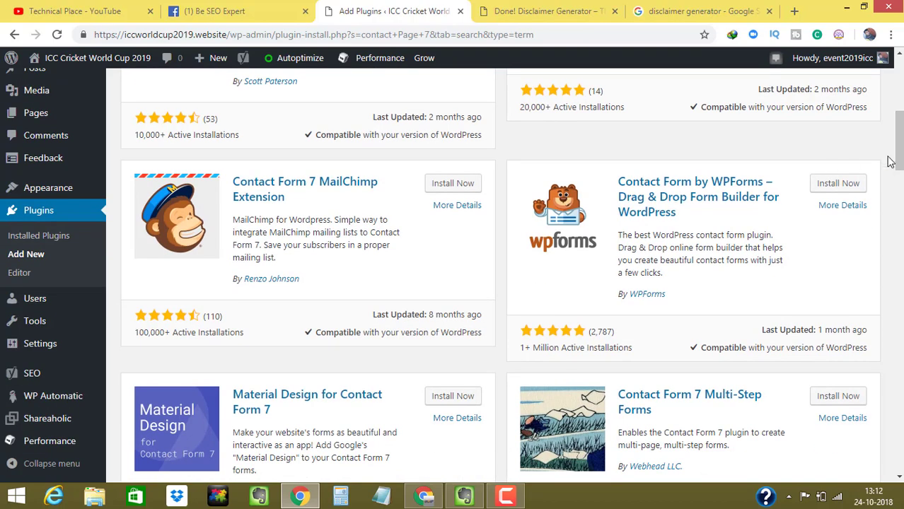
{"action": "left_click_drag", "start_coordinate": [898, 156], "coordinate": [900, 194]}
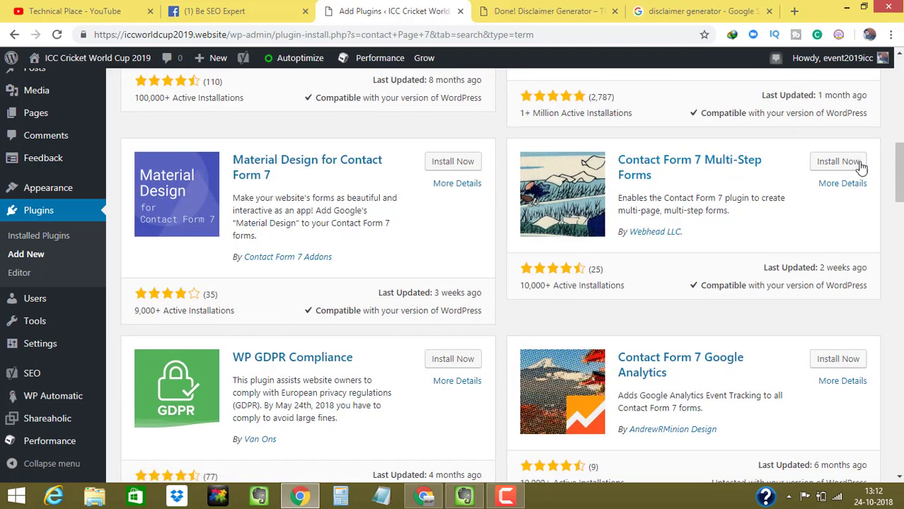
{"action": "left_click_drag", "start_coordinate": [899, 170], "coordinate": [899, 78]}
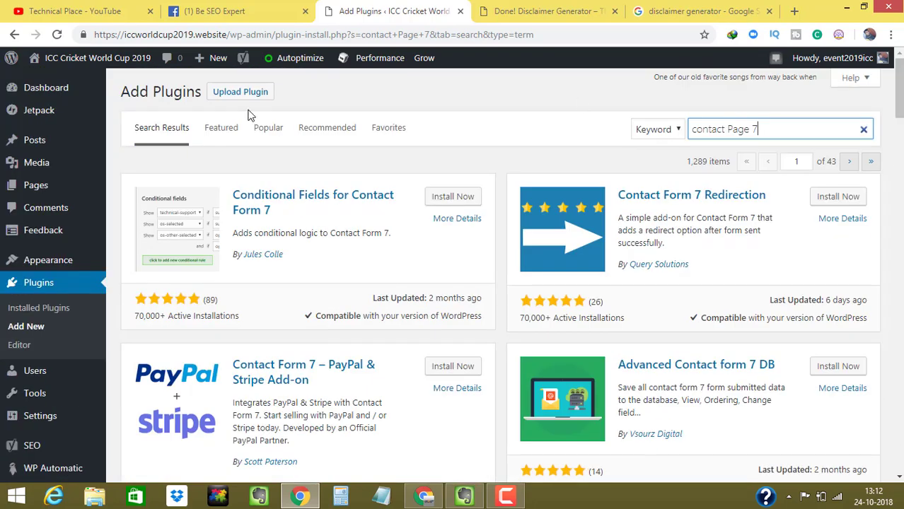
{"action": "left_click", "coordinate": [206, 129]}
{"action": "left_click", "coordinate": [263, 128]}
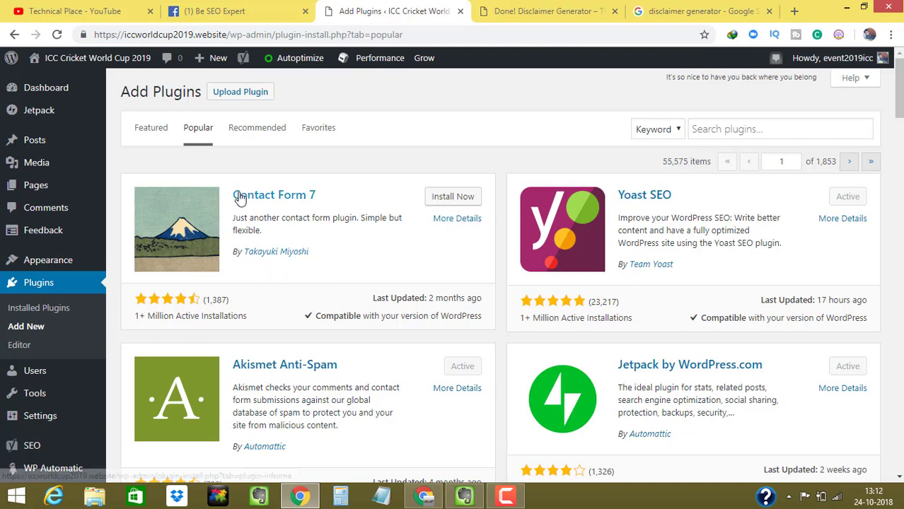
- Install and activate Contact Form 7, then check it in the Installed Plugins list
{"action": "left_click", "coordinate": [451, 200]}
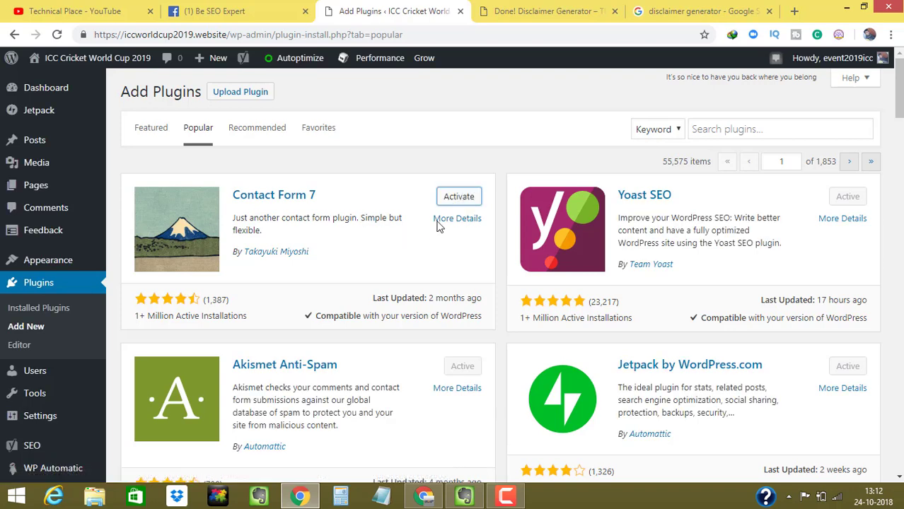
{"action": "left_click", "coordinate": [451, 200]}
{"action": "left_click", "coordinate": [217, 7]}
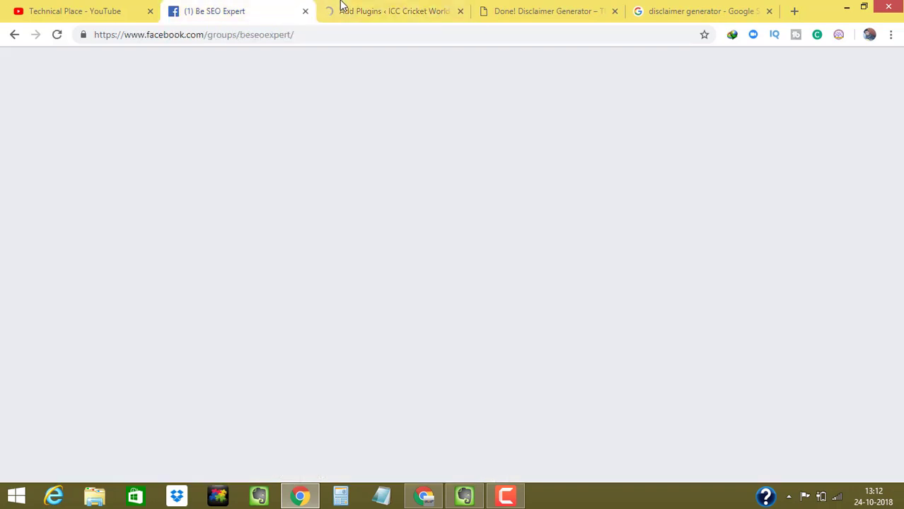
{"action": "left_click", "coordinate": [343, 8]}
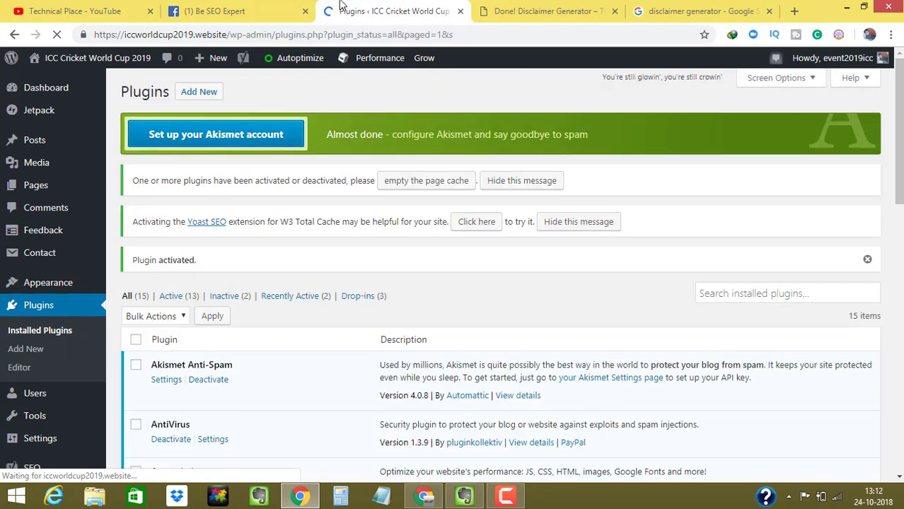
{"action": "scroll", "coordinate": [892, 199], "scroll_direction": "down", "scroll_amount": 2}
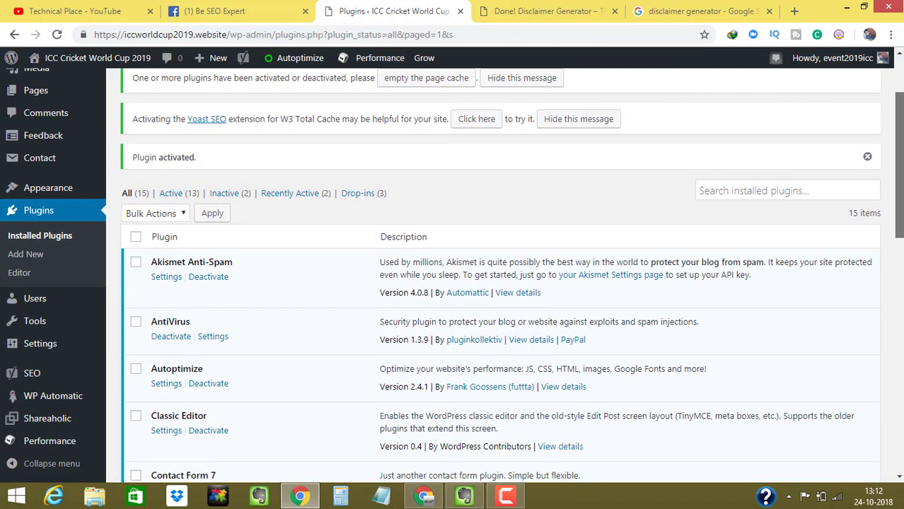
{"action": "scroll", "coordinate": [893, 199], "scroll_direction": "down", "scroll_amount": 3}
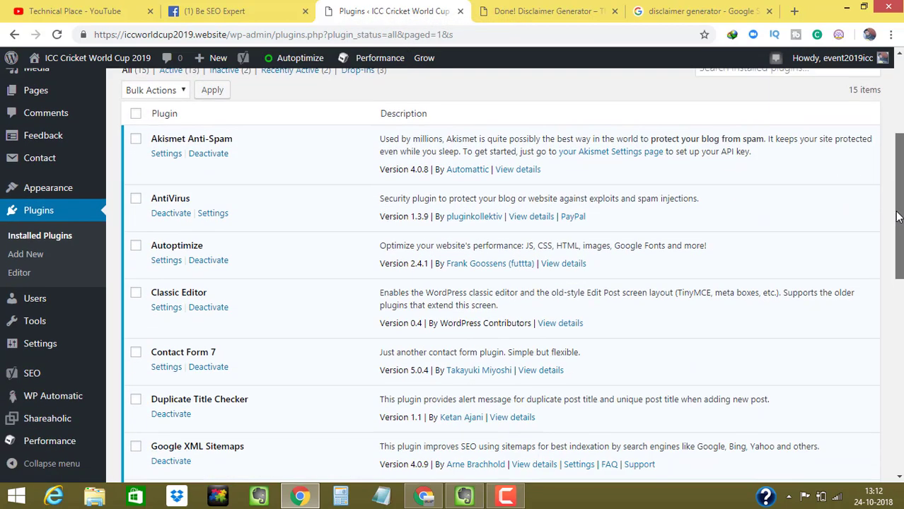
{"action": "scroll", "coordinate": [900, 232], "scroll_direction": "down", "scroll_amount": 1}
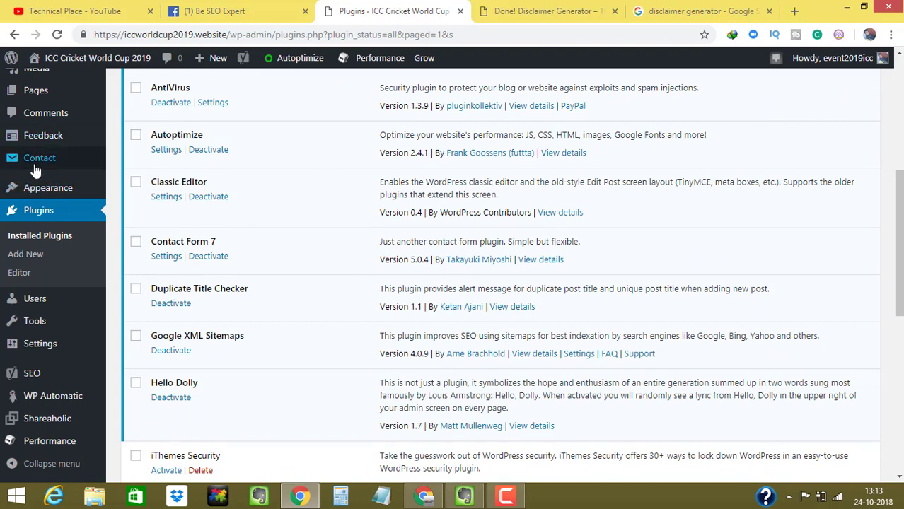
- Choose Contact > Add New, retrying when the new form page fails to load
{"action": "mouse_move", "coordinate": [21, 168]}
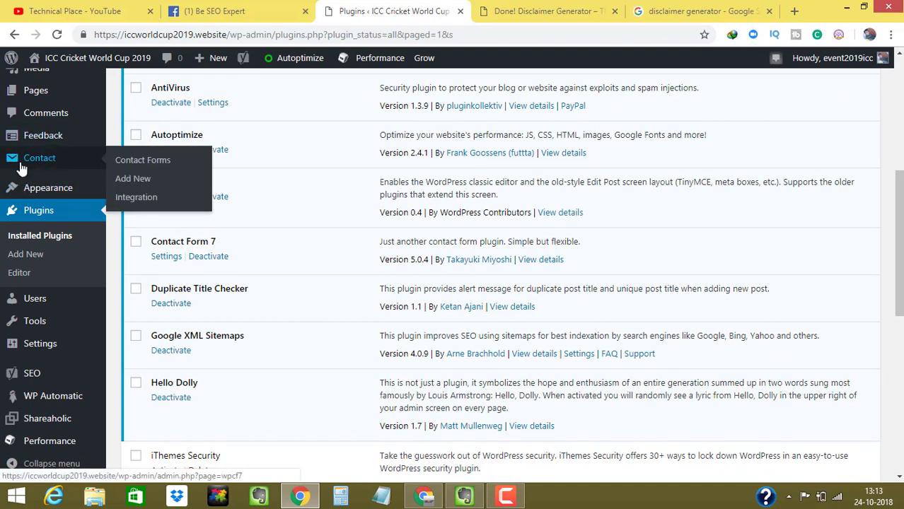
{"action": "left_click", "coordinate": [131, 181]}
{"action": "left_click", "coordinate": [134, 175]}
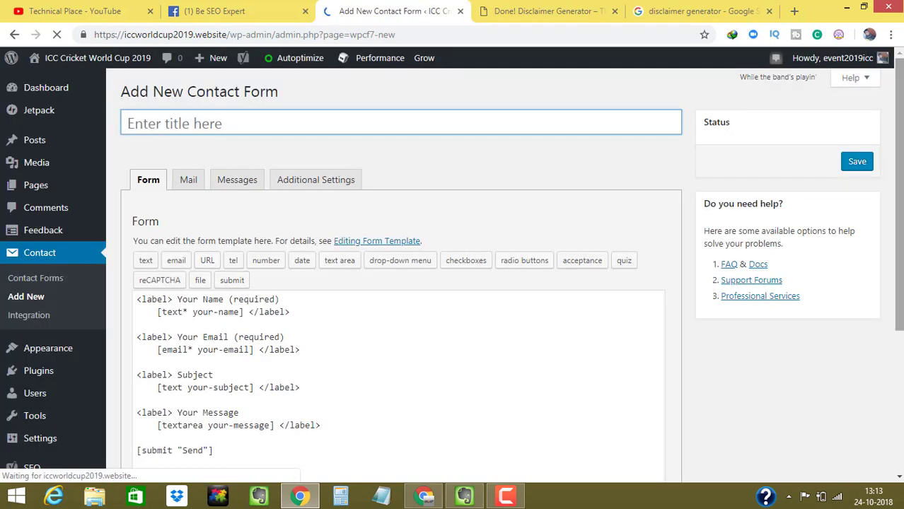
- Title the new form 'Contact Form'
{"action": "left_click", "coordinate": [135, 117]}
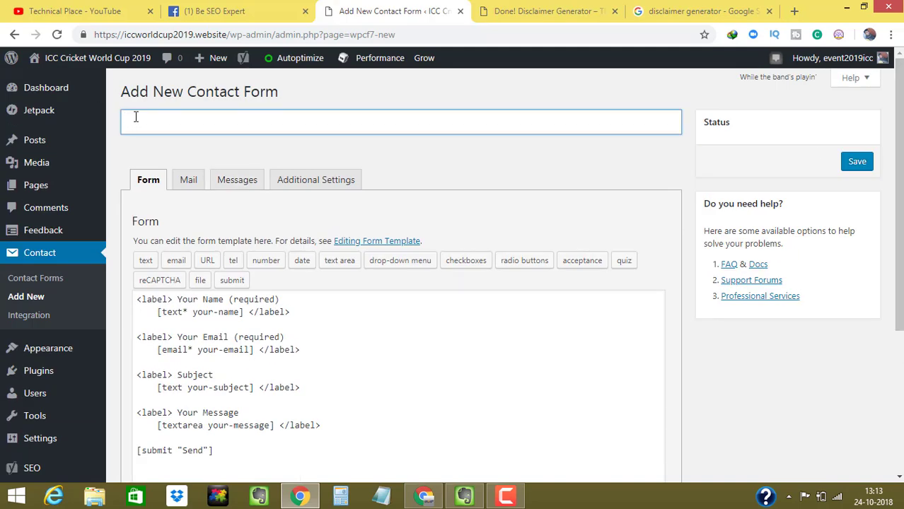
{"action": "type", "text": "Contact Form"}
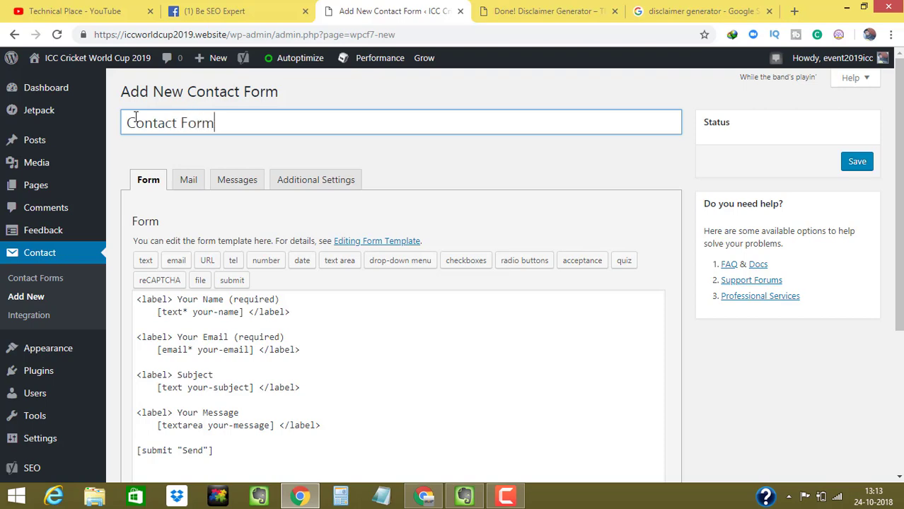
{"action": "scroll", "coordinate": [575, 241], "scroll_direction": "down", "scroll_amount": 2}
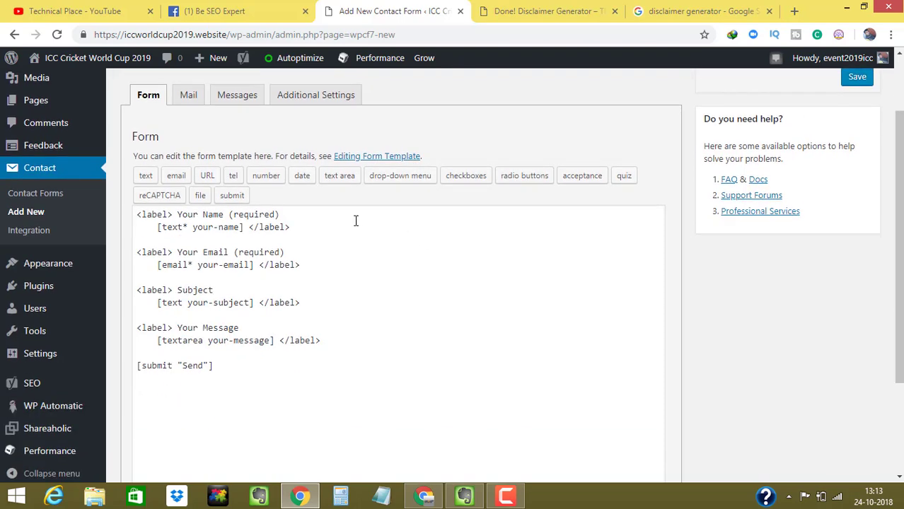
- Highlight the Your Name, Your Email, Subject, Your Message and Send tags in the template
{"action": "left_click_drag", "start_coordinate": [176, 215], "coordinate": [230, 214]}
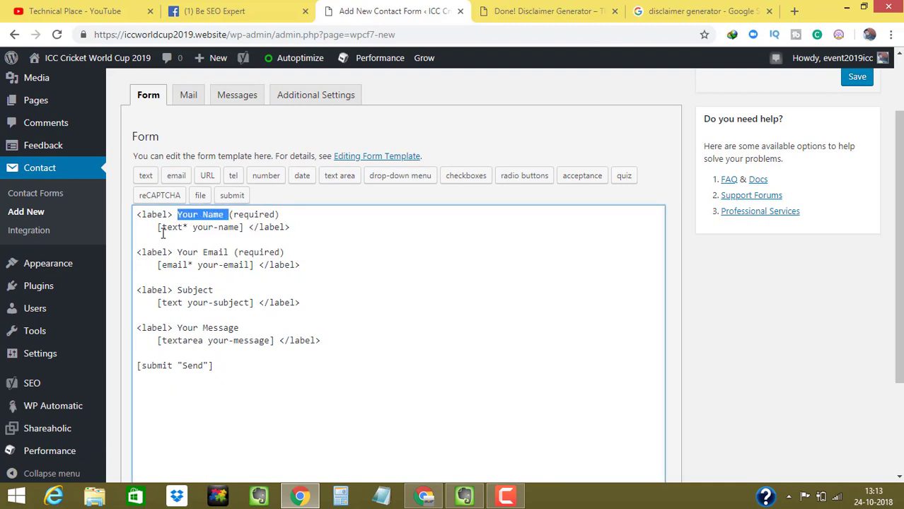
{"action": "left_click_drag", "start_coordinate": [162, 227], "coordinate": [241, 227]}
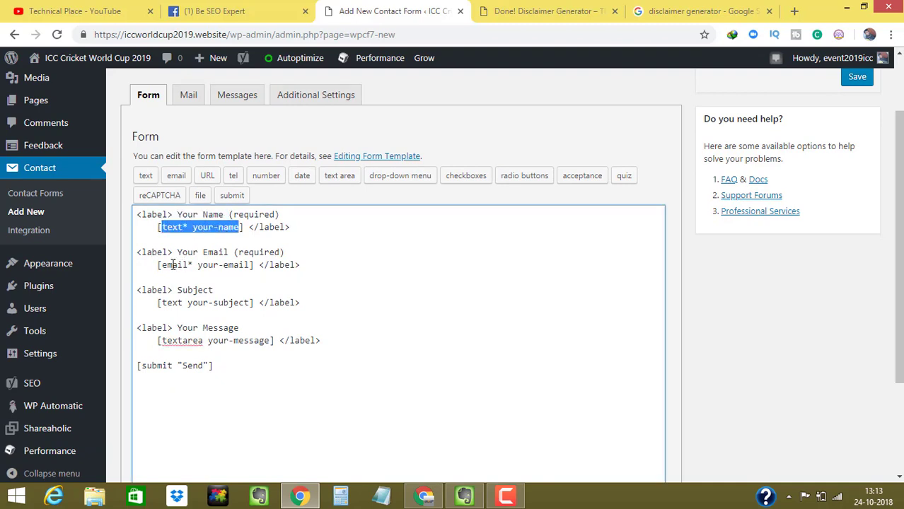
{"action": "left_click_drag", "start_coordinate": [172, 264], "coordinate": [209, 280]}
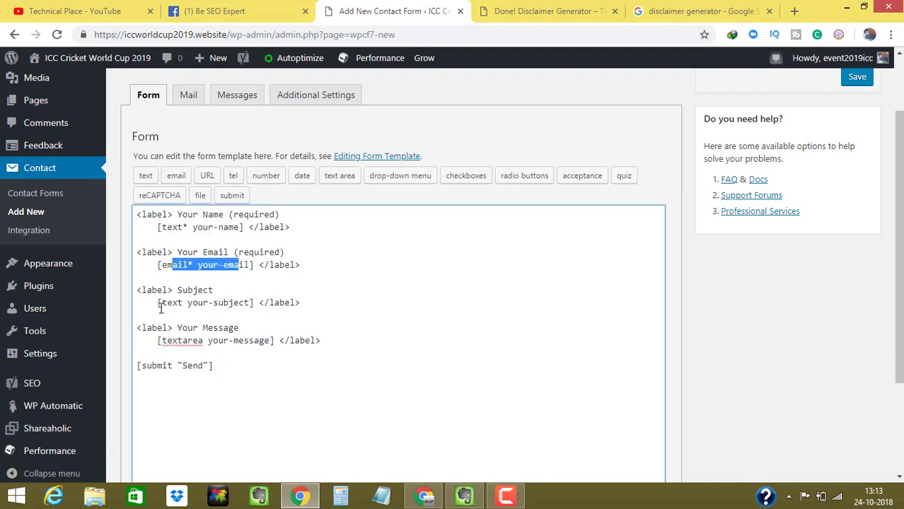
{"action": "left_click_drag", "start_coordinate": [161, 304], "coordinate": [249, 303]}
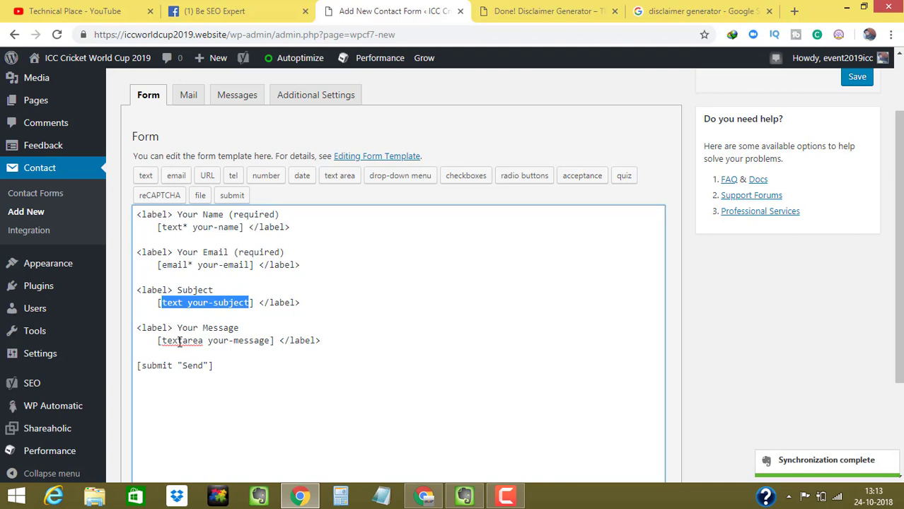
{"action": "left_click", "coordinate": [182, 303]}
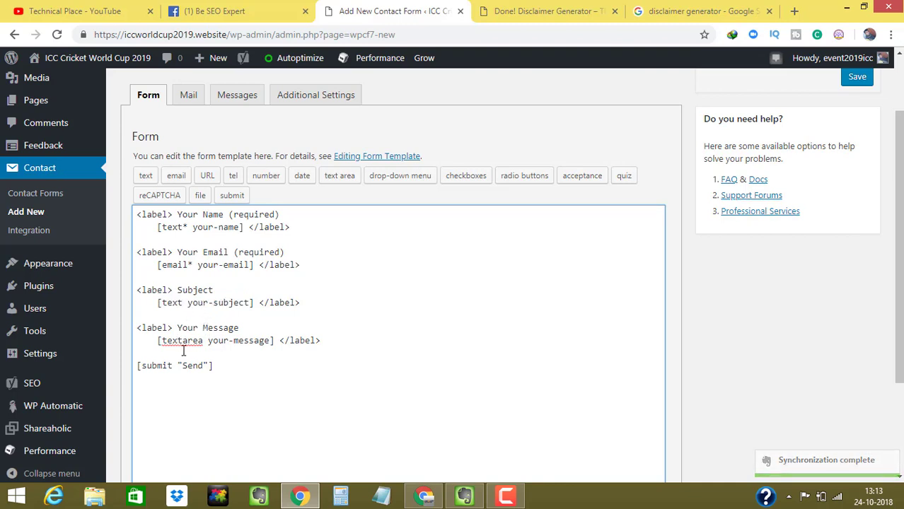
{"action": "left_click_drag", "start_coordinate": [187, 329], "coordinate": [253, 334]}
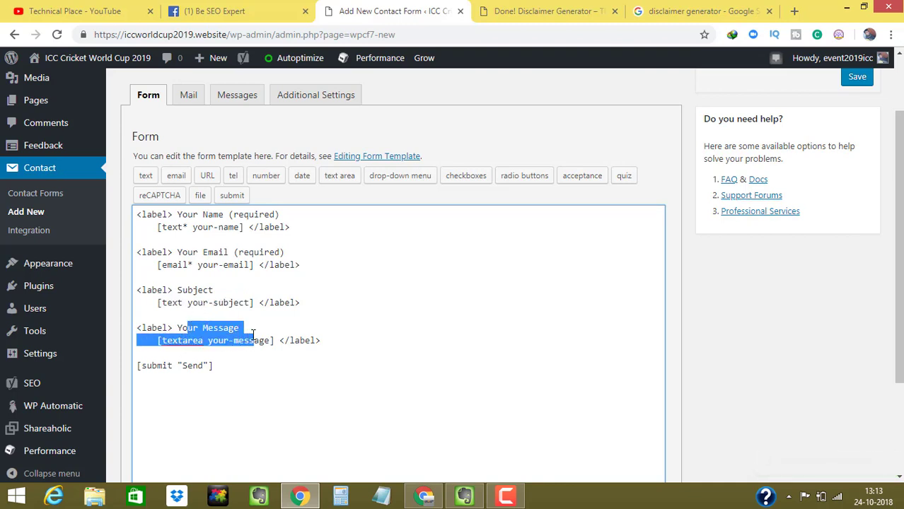
{"action": "left_click", "coordinate": [206, 340]}
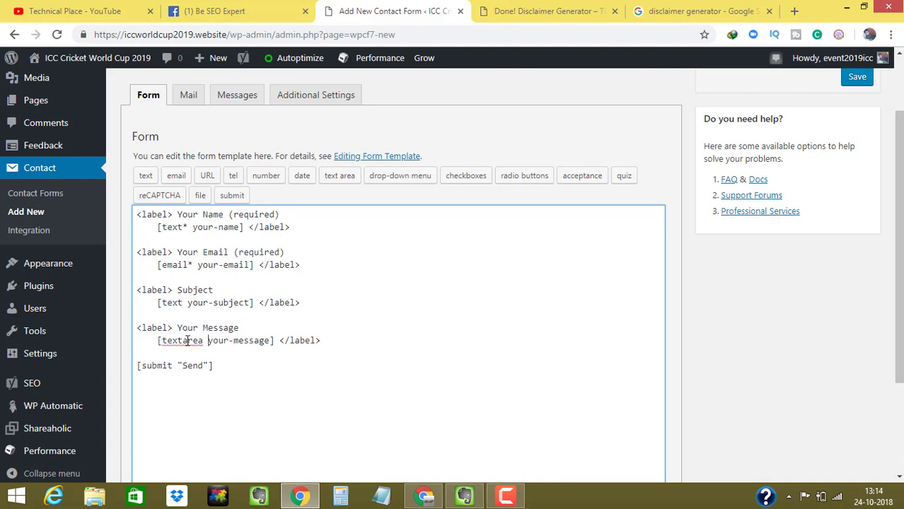
{"action": "left_click_drag", "start_coordinate": [145, 365], "coordinate": [217, 366]}
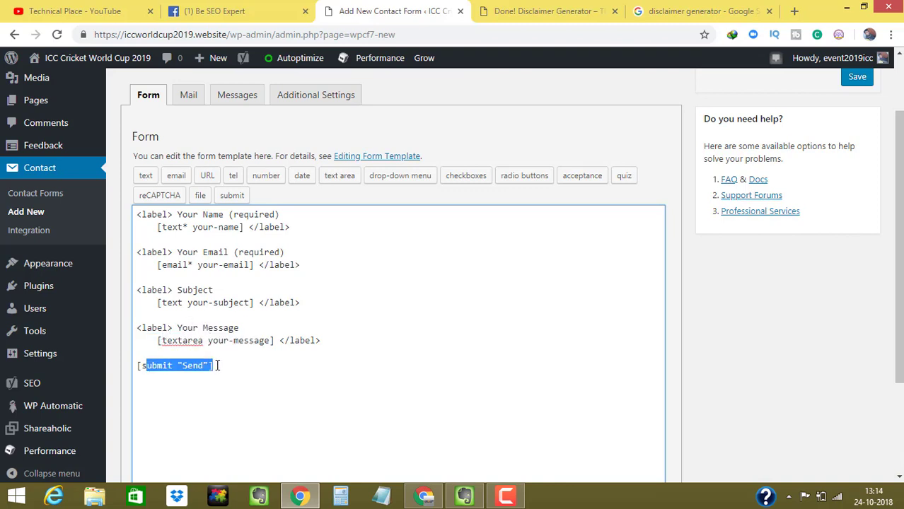
{"action": "scroll", "coordinate": [314, 268], "scroll_direction": "up", "scroll_amount": 1}
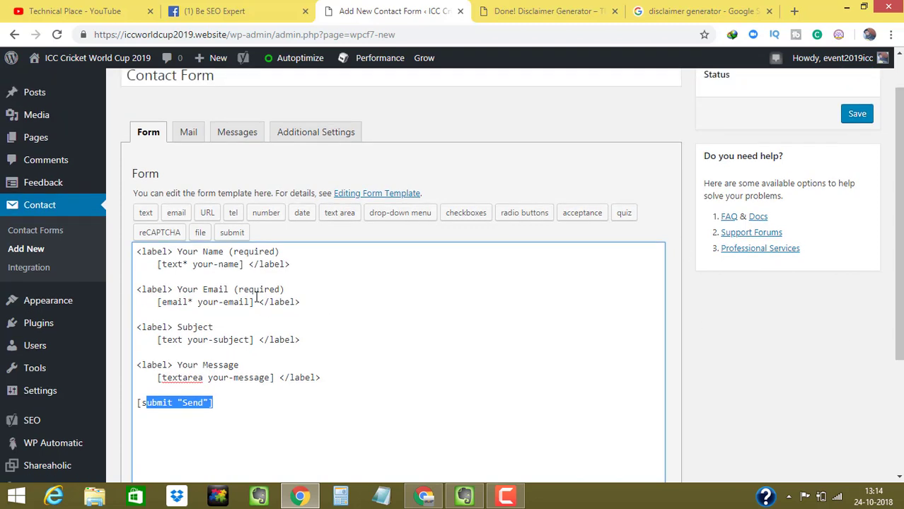
{"action": "left_click", "coordinate": [243, 406]}
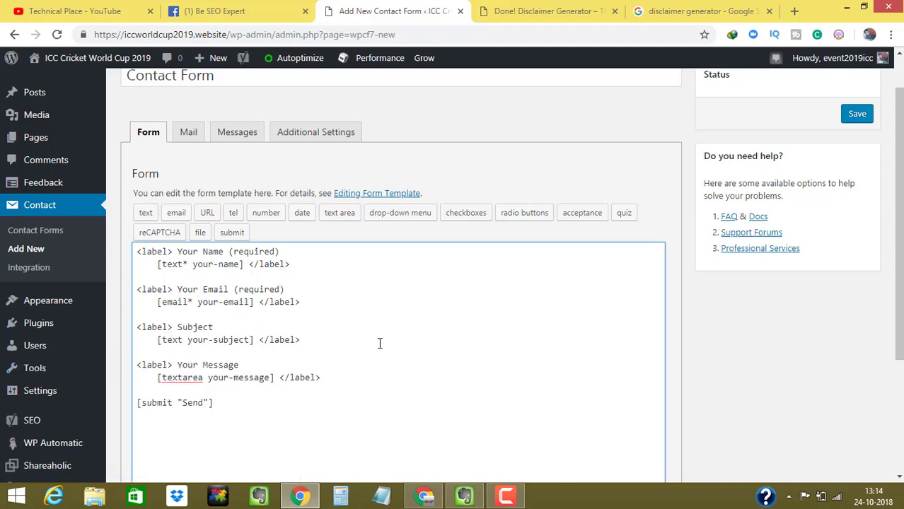
- Review the form template and save the new 'Contact Form' contact form
{"action": "left_click_drag", "start_coordinate": [214, 402], "coordinate": [141, 239]}
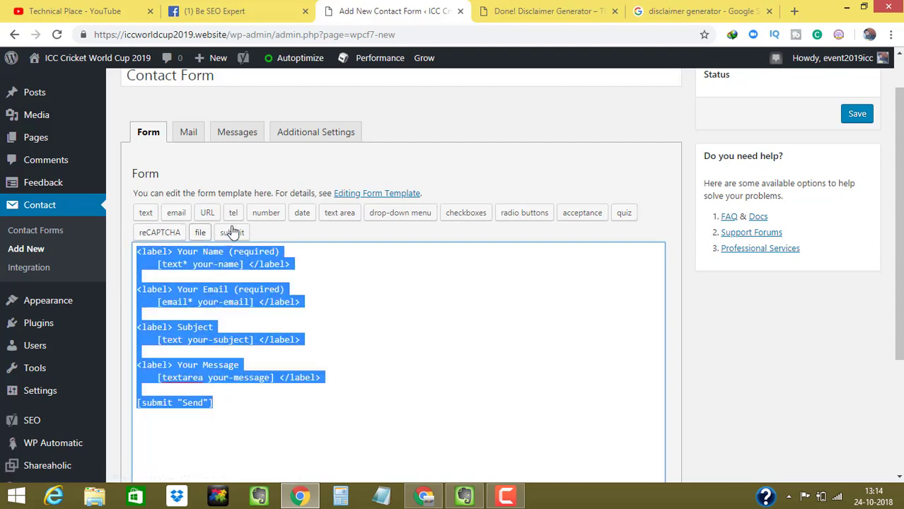
{"action": "left_click", "coordinate": [178, 280]}
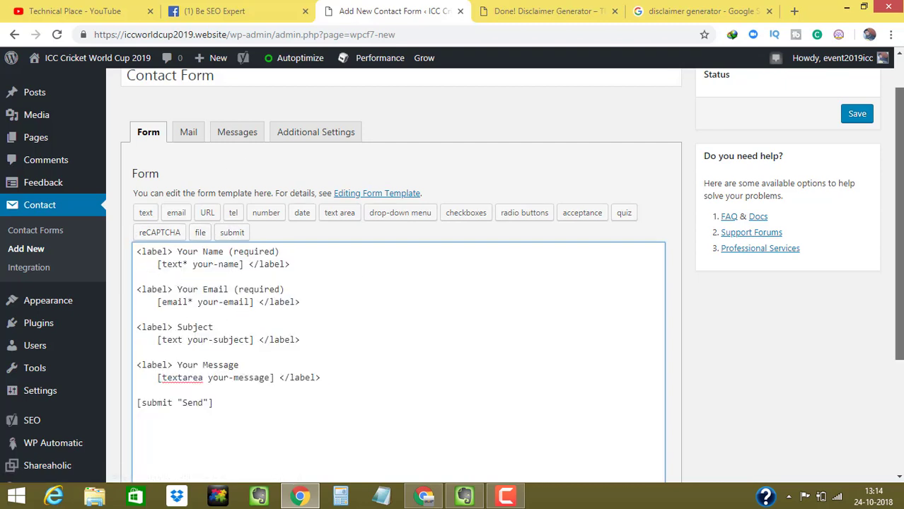
{"action": "scroll", "coordinate": [867, 234], "scroll_direction": "up", "scroll_amount": 1}
{"action": "left_click", "coordinate": [856, 162]}
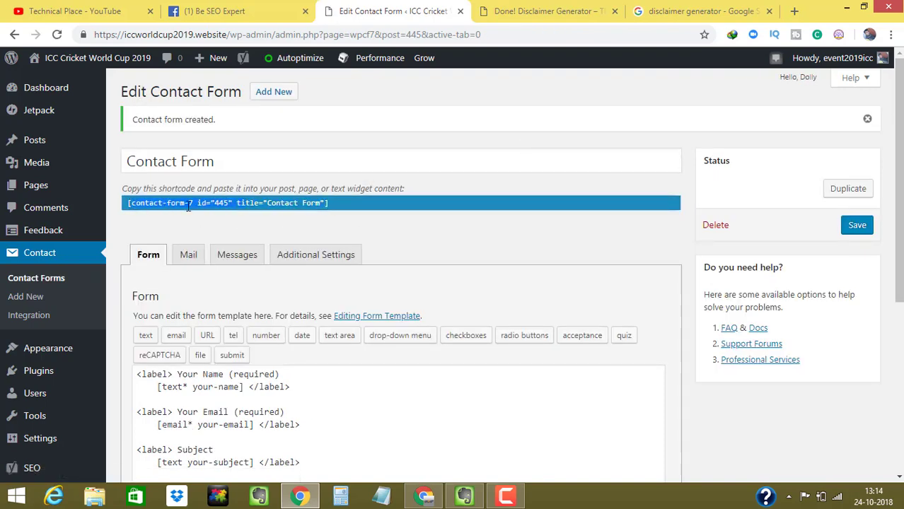
- Copy the generated shortcode [contact-form-7 id="445" title="Contact Form"]
{"action": "right_click", "coordinate": [292, 205]}
{"action": "left_click", "coordinate": [226, 221]}
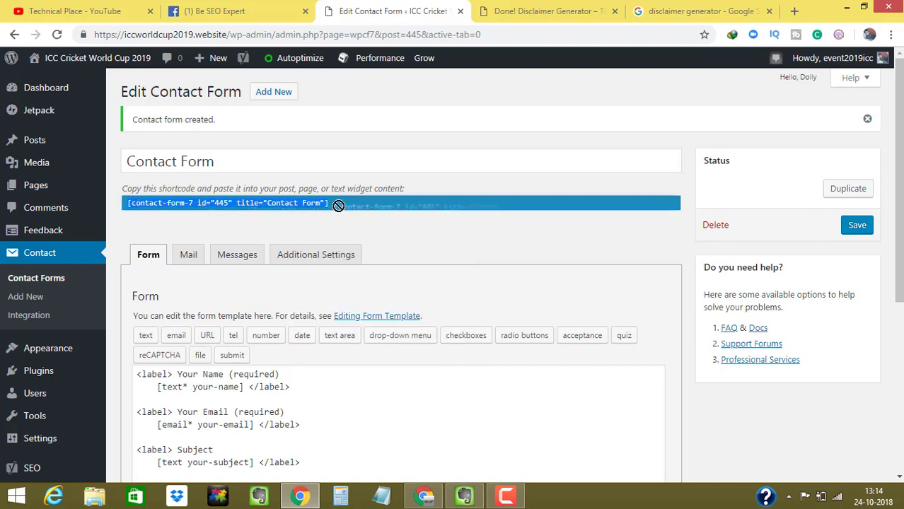
{"action": "right_click", "coordinate": [317, 206]}
{"action": "left_click", "coordinate": [318, 217]}
- Start a new page and title it 'Contact Us'
{"action": "mouse_move", "coordinate": [35, 185]}
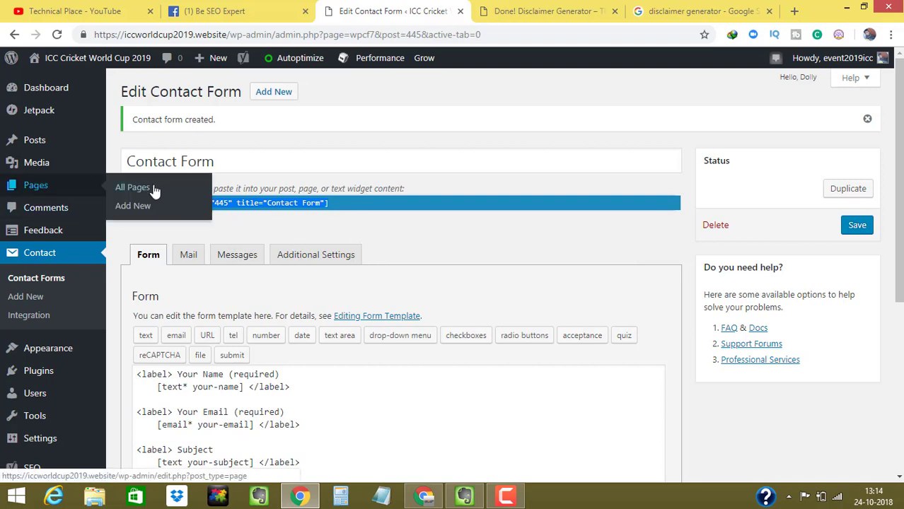
{"action": "left_click", "coordinate": [140, 208]}
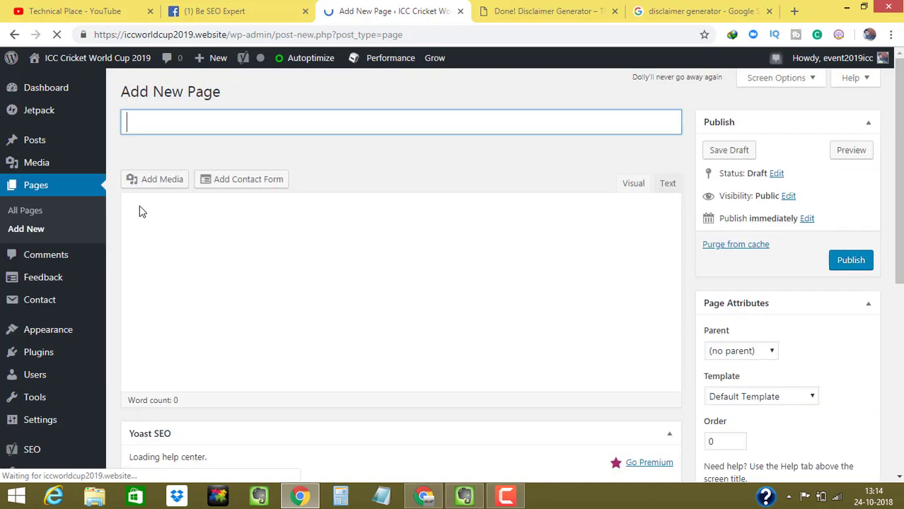
{"action": "type", "text": "Cob"}
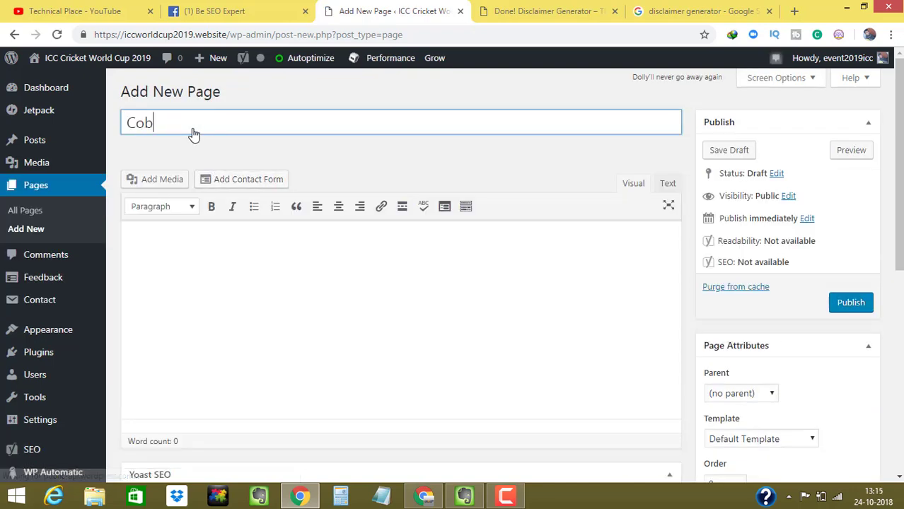
{"action": "key", "text": "BackSpace"}
{"action": "type", "text": "ntact"}
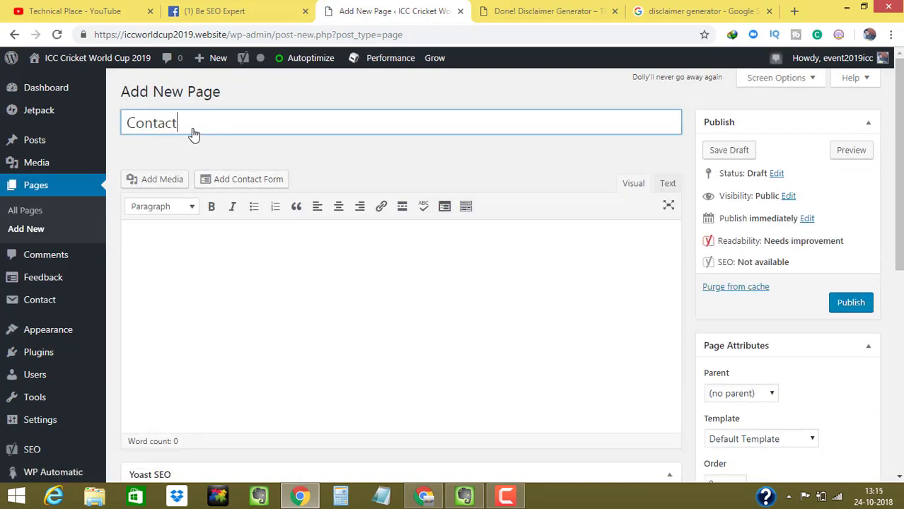
{"action": "type", "text": " UYs"}
- Paste the contact form shortcode into the page body in Text mode and publish the page
{"action": "left_click", "coordinate": [290, 303]}
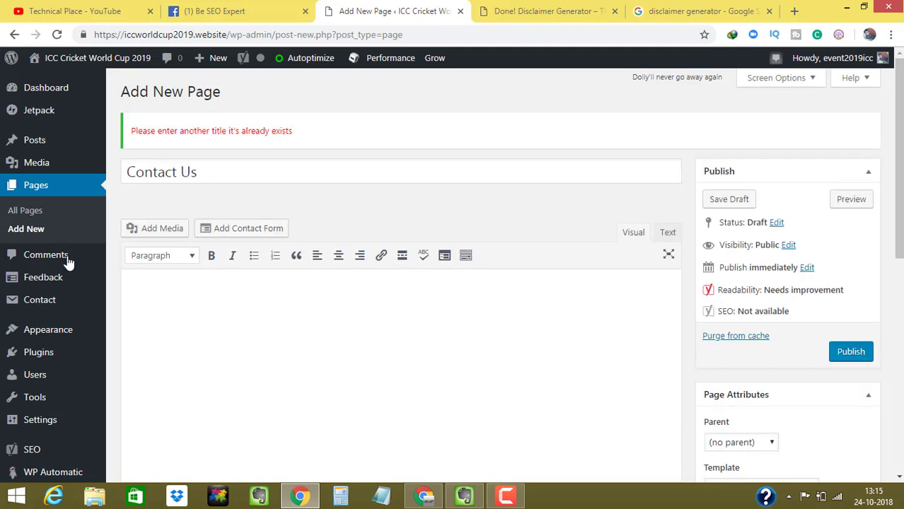
{"action": "left_click", "coordinate": [668, 233]}
{"action": "type", "text": "[contact-form-7 id=\"445\" title=\"Contact Form\"]"}
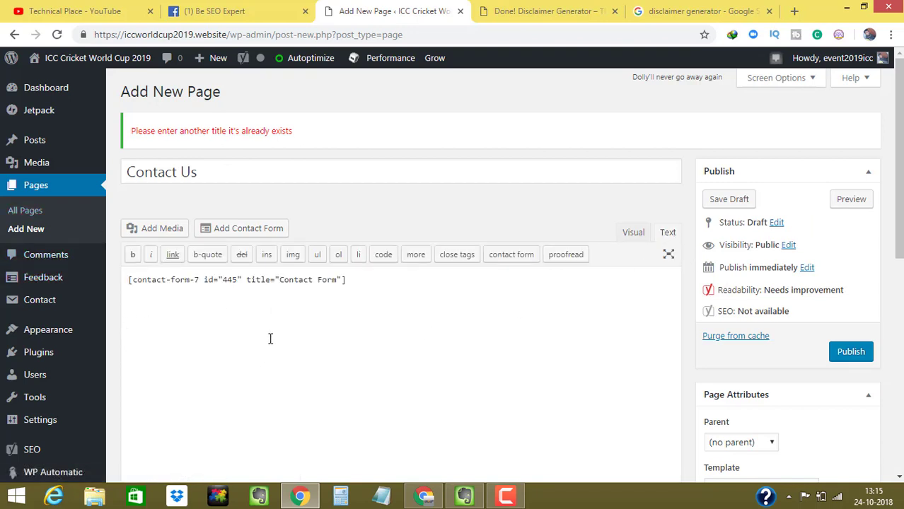
{"action": "left_click", "coordinate": [634, 232]}
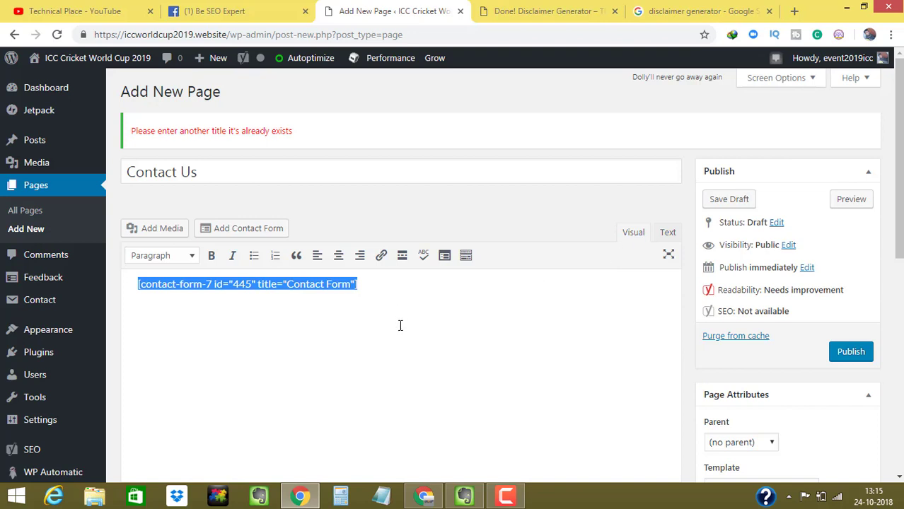
{"action": "scroll", "coordinate": [882, 302], "scroll_direction": "down", "scroll_amount": 1}
{"action": "left_click", "coordinate": [843, 324]}
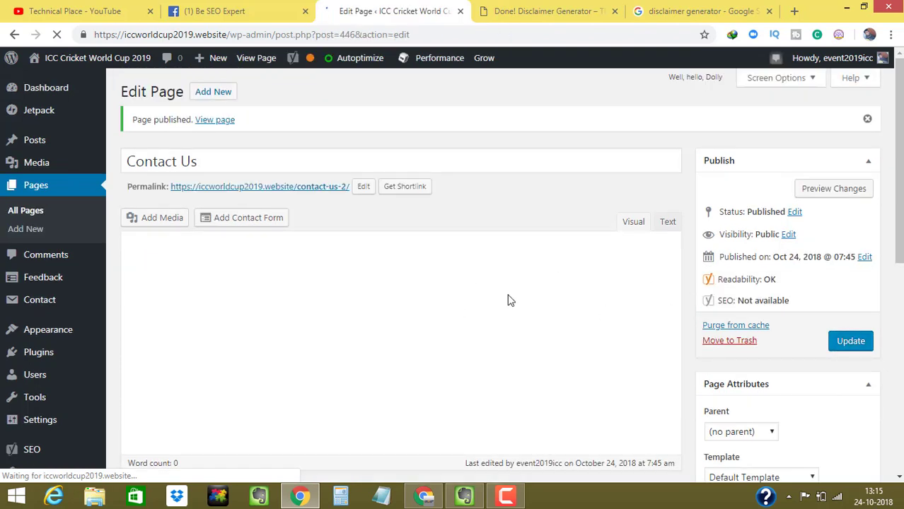
- Open the published Contact Us page in a new tab
{"action": "right_click", "coordinate": [212, 127]}
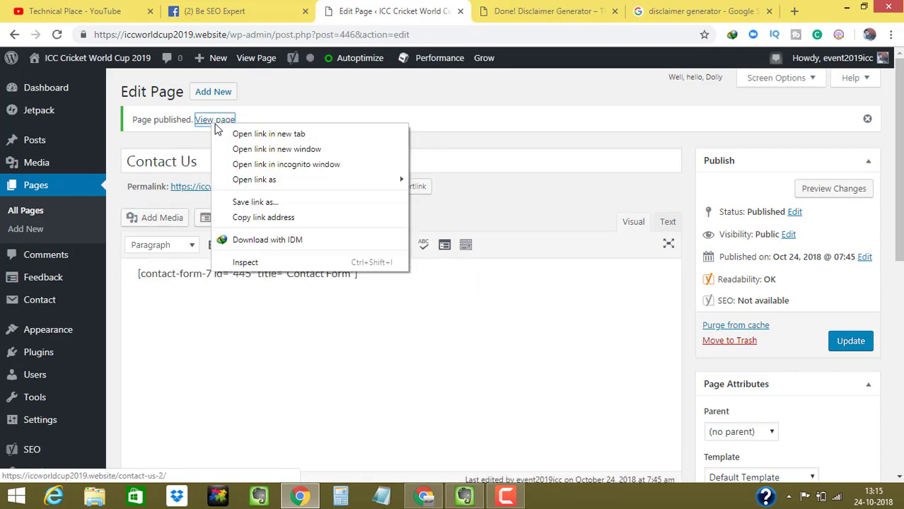
{"action": "left_click", "coordinate": [233, 135]}
{"action": "left_click", "coordinate": [481, 7]}
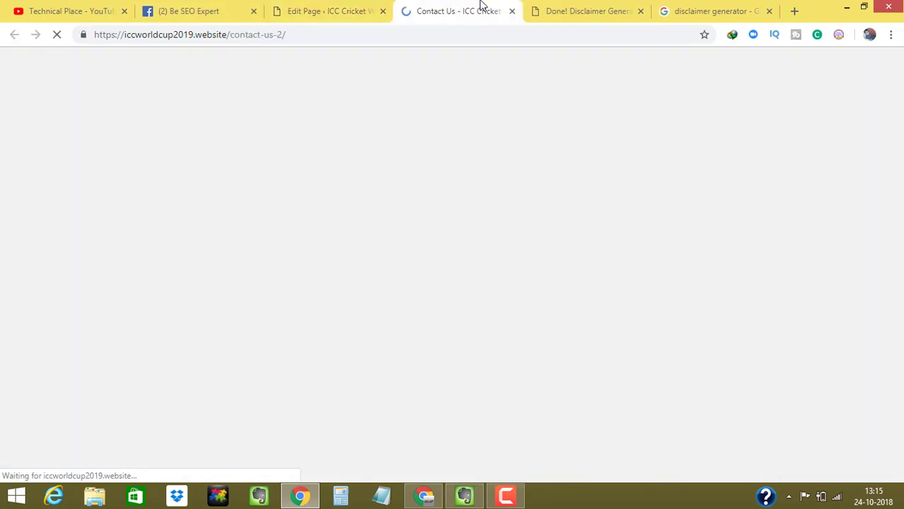
{"action": "scroll", "coordinate": [495, 250], "scroll_direction": "down", "scroll_amount": 2}
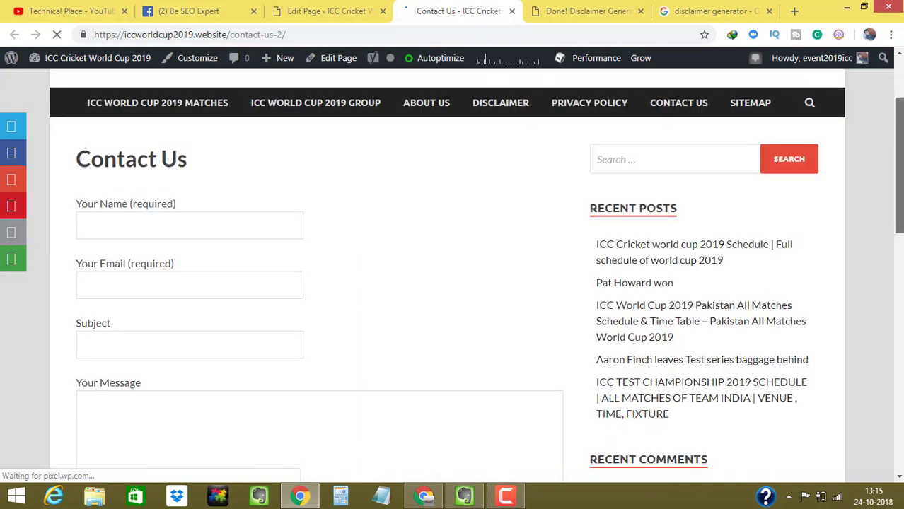
- Try the Name, Email, Subject and Message fields, then close the live page
{"action": "left_click", "coordinate": [107, 214]}
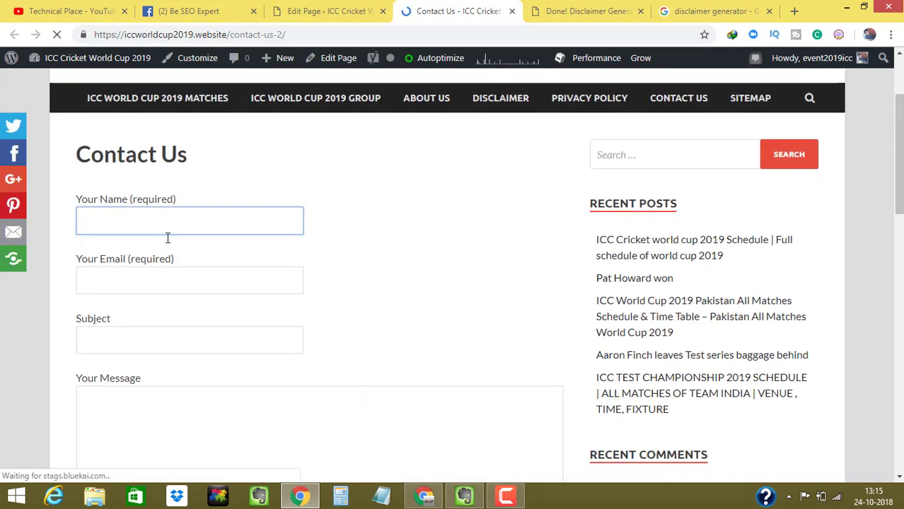
{"action": "left_click", "coordinate": [130, 278]}
{"action": "left_click", "coordinate": [103, 331]}
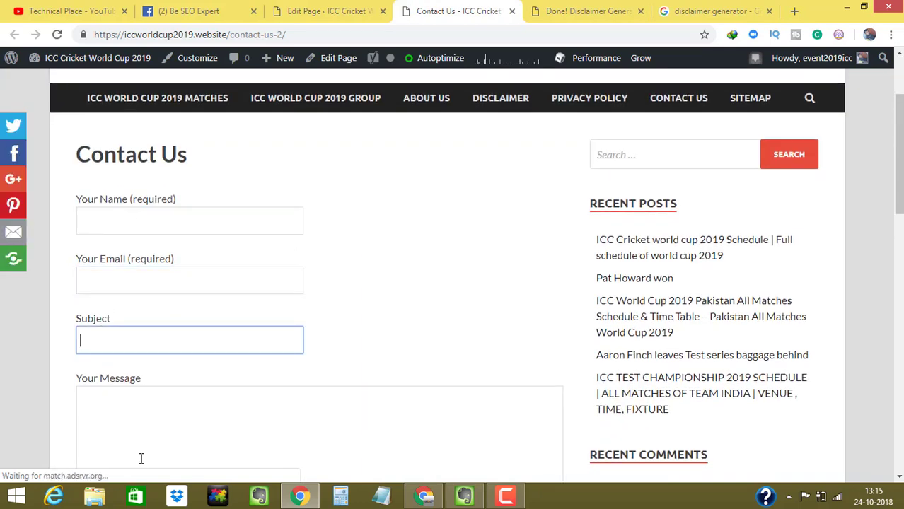
{"action": "left_click", "coordinate": [141, 459]}
{"action": "scroll", "coordinate": [781, 317], "scroll_direction": "down", "scroll_amount": 5}
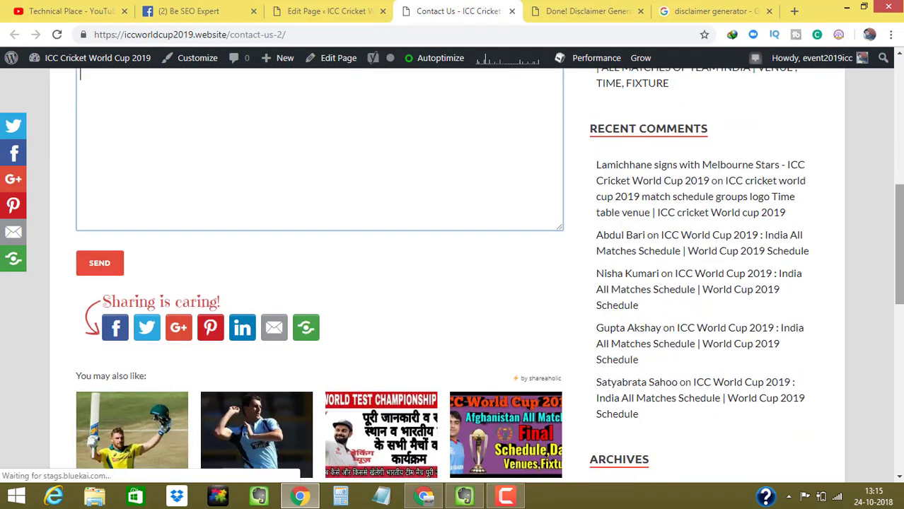
{"action": "scroll", "coordinate": [152, 256], "scroll_direction": "up", "scroll_amount": 2}
{"action": "scroll", "coordinate": [544, 248], "scroll_direction": "up", "scroll_amount": 2}
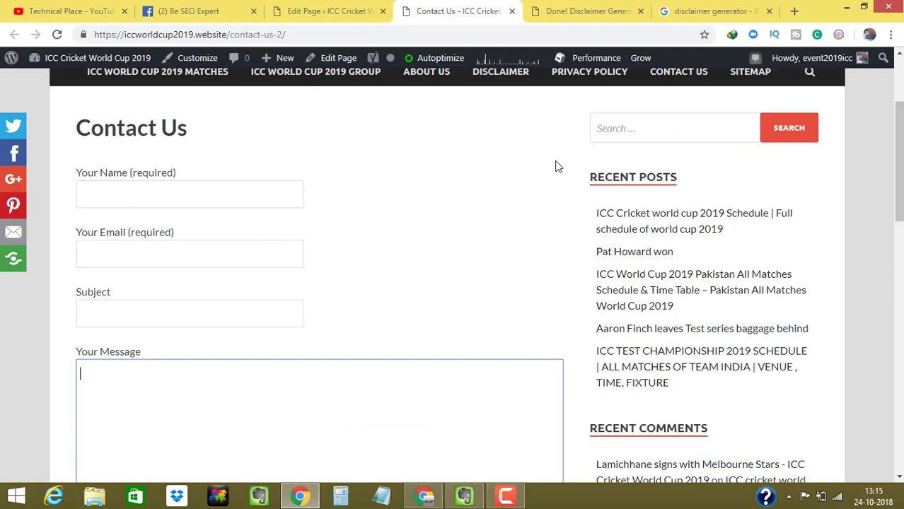
{"action": "left_click", "coordinate": [341, 9]}
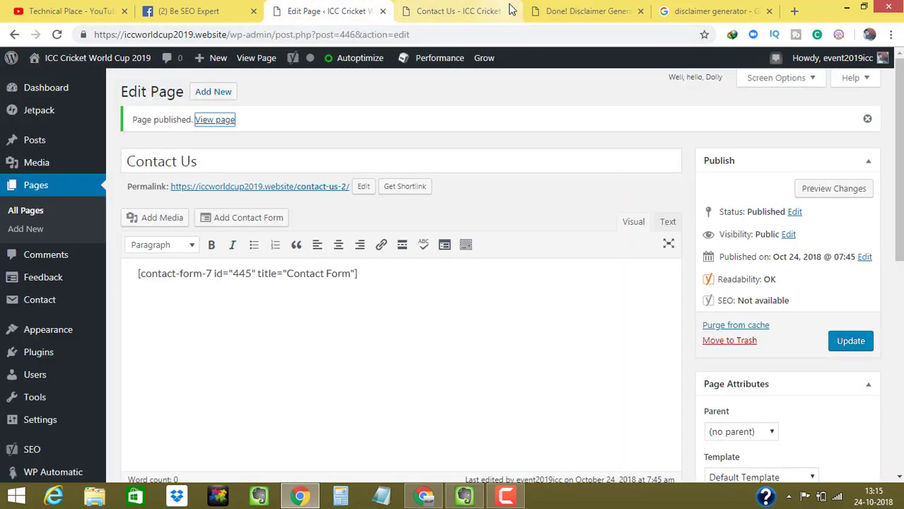
{"action": "left_click", "coordinate": [512, 11]}
- Highlight the 'Easy Interface Of Website' item in the Evernote checklist
{"action": "left_click", "coordinate": [465, 498]}
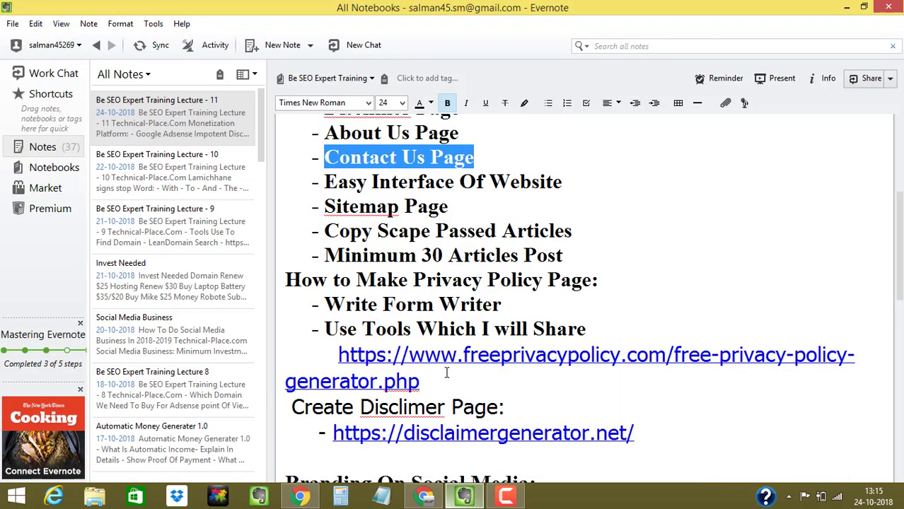
{"action": "left_click", "coordinate": [379, 227]}
{"action": "left_click_drag", "start_coordinate": [325, 181], "coordinate": [554, 201]}
{"action": "left_click", "coordinate": [847, 7]}
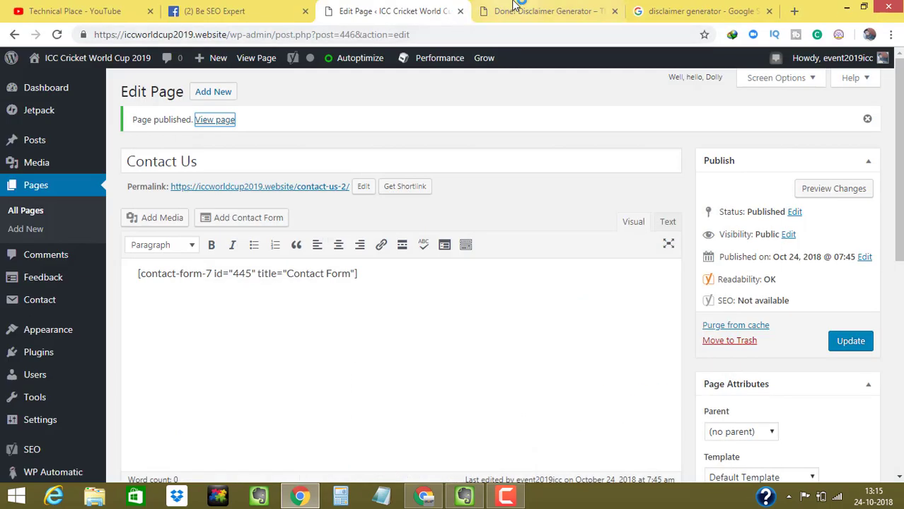
- Open the live ICC Cricket World Cup 2019 site in a new tab
{"action": "right_click", "coordinate": [62, 83]}
{"action": "left_click", "coordinate": [106, 89]}
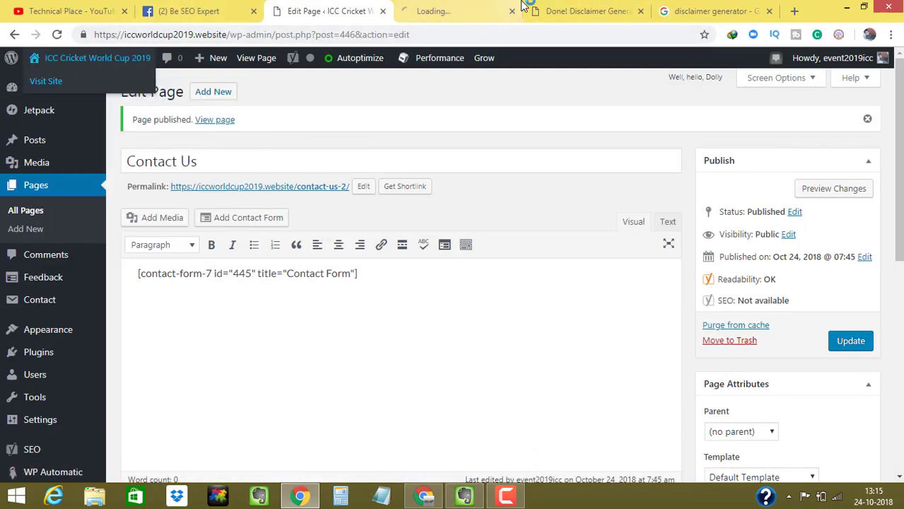
{"action": "left_click", "coordinate": [439, 11]}
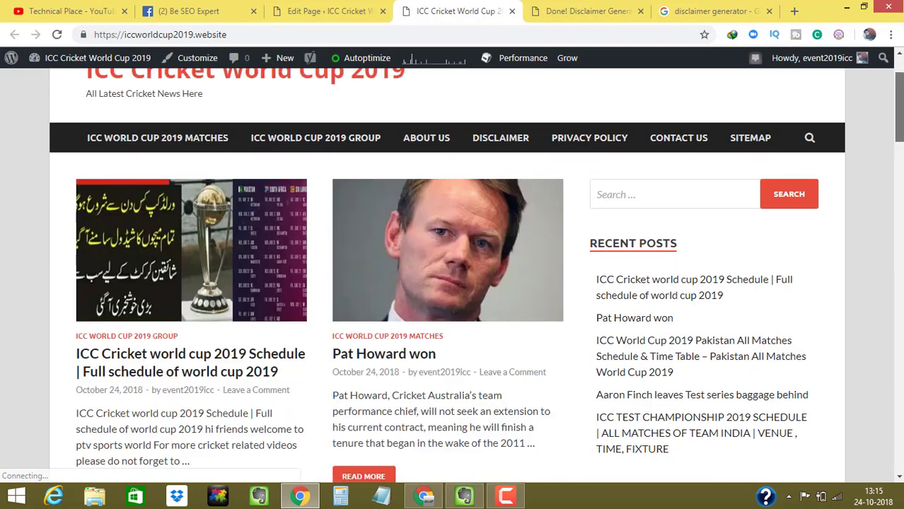
- Review the first post's title and excerpt on the site's front page
{"action": "scroll", "coordinate": [453, 283], "scroll_direction": "down", "scroll_amount": 1}
{"action": "left_click_drag", "start_coordinate": [901, 114], "coordinate": [901, 133]}
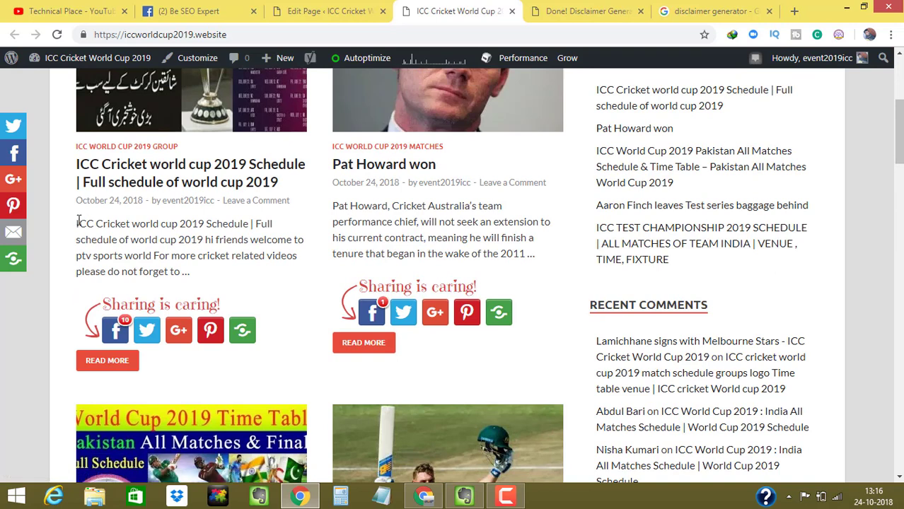
{"action": "left_click_drag", "start_coordinate": [76, 78], "coordinate": [194, 261]}
{"action": "left_click", "coordinate": [161, 242]}
{"action": "left_click_drag", "start_coordinate": [82, 218], "coordinate": [250, 257]}
{"action": "left_click", "coordinate": [130, 213]}
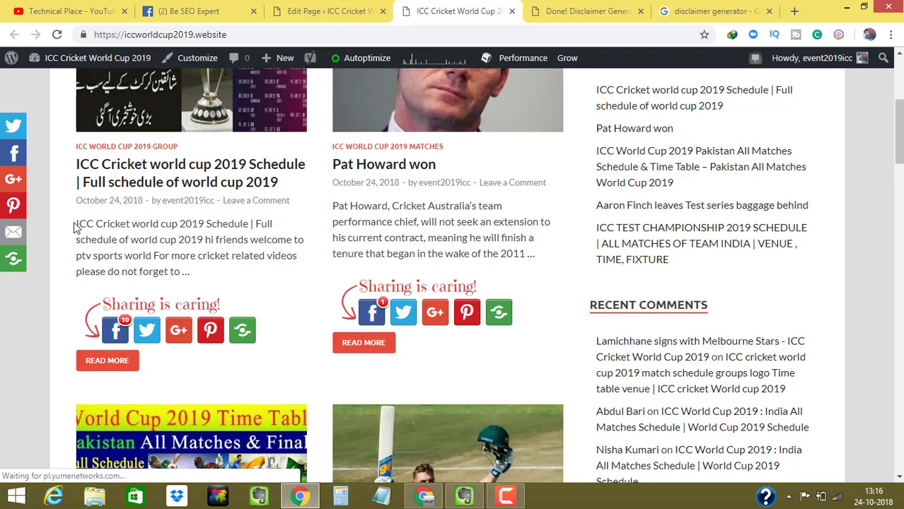
{"action": "left_click_drag", "start_coordinate": [76, 226], "coordinate": [122, 253]}
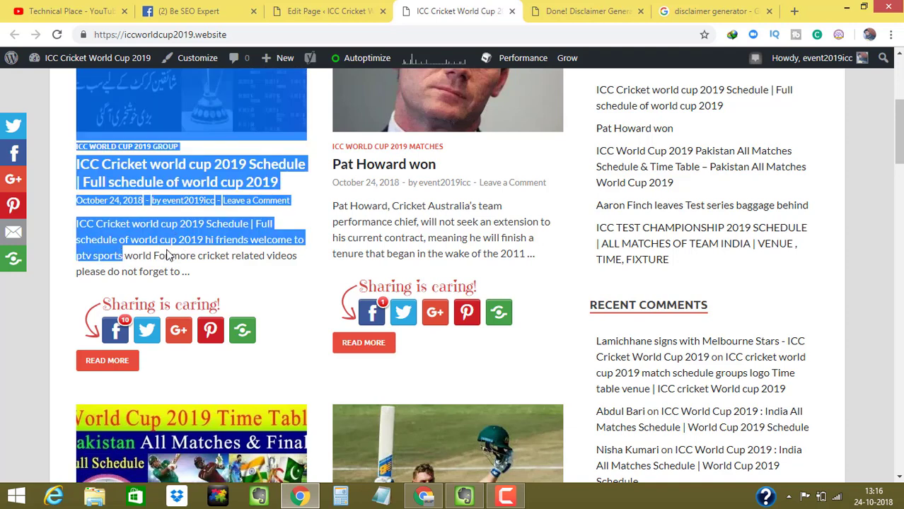
{"action": "left_click", "coordinate": [198, 256]}
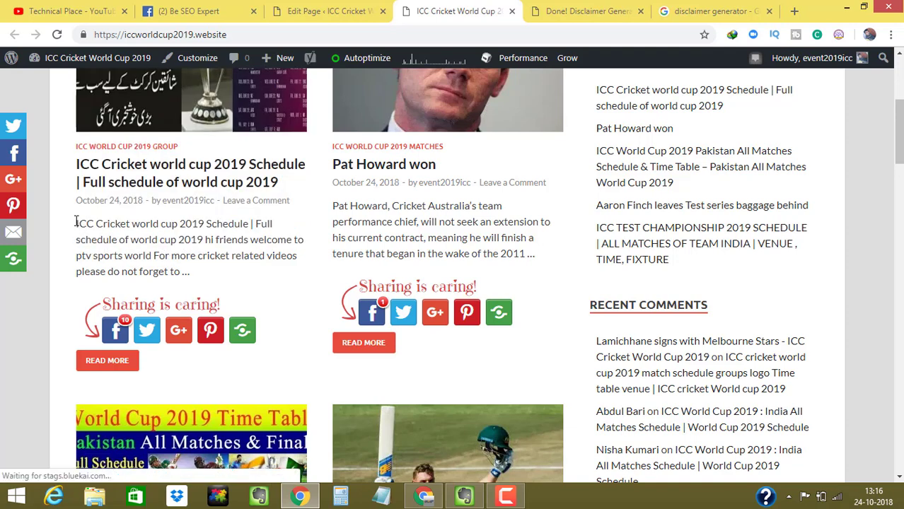
{"action": "left_click_drag", "start_coordinate": [76, 222], "coordinate": [191, 272]}
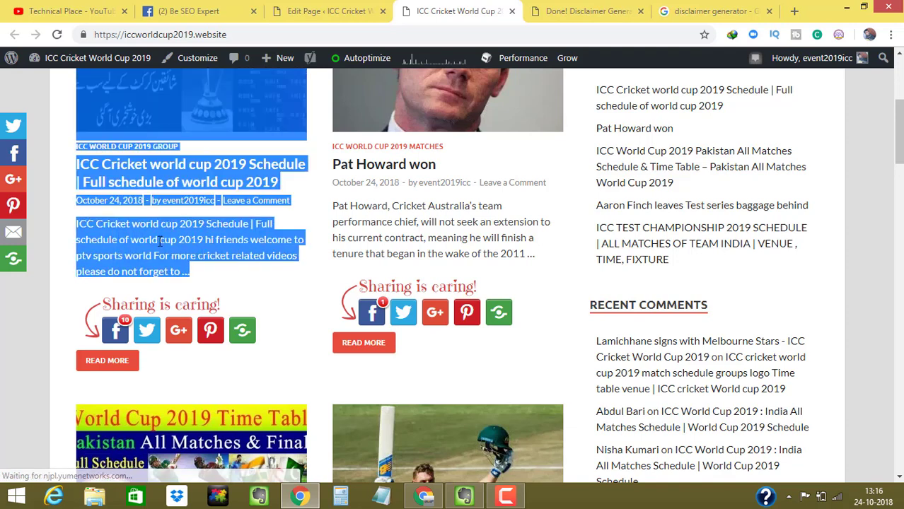
{"action": "left_click", "coordinate": [159, 241]}
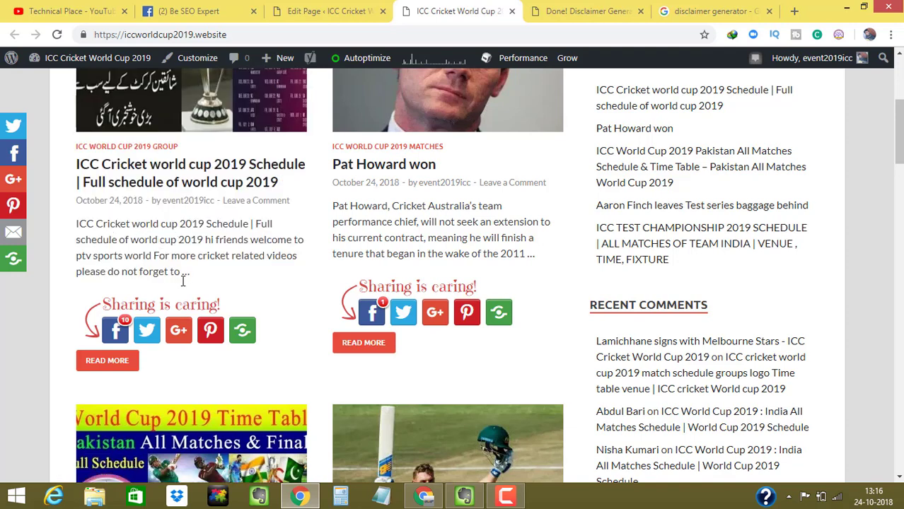
- Dismiss the popup dialog and reload the site's front page
{"action": "left_click_drag", "start_coordinate": [899, 156], "coordinate": [899, 106]}
{"action": "left_click", "coordinate": [703, 57]}
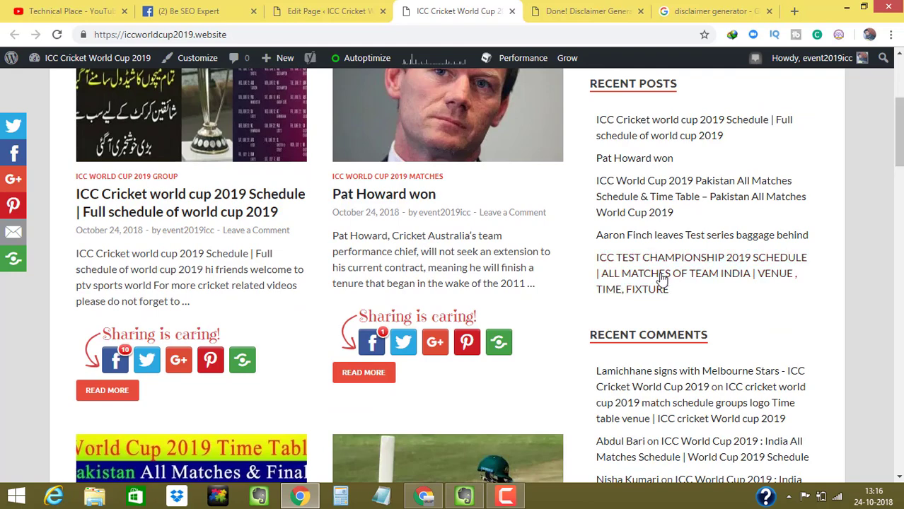
{"action": "key", "text": "F5"}
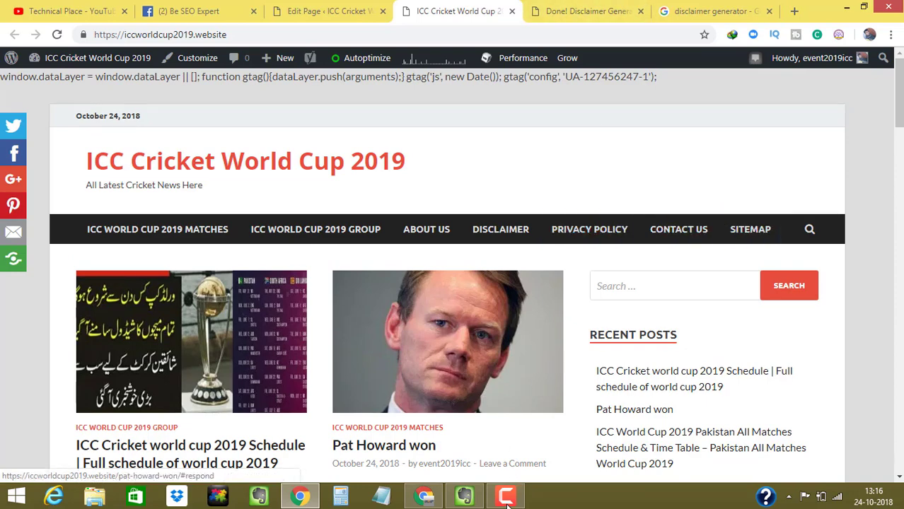
- Mark the Sitemap Page item in the Evernote checklist, then return to the Contact Us editor
{"action": "left_click", "coordinate": [474, 501]}
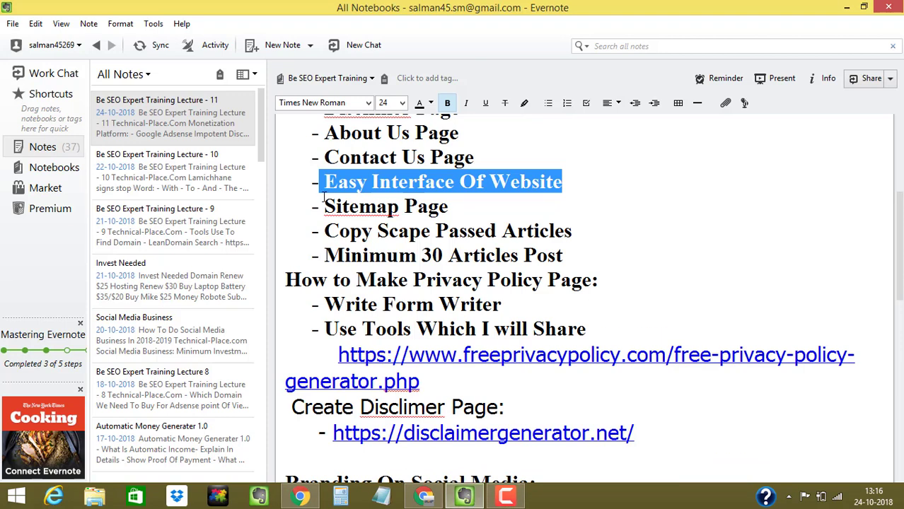
{"action": "left_click_drag", "start_coordinate": [324, 200], "coordinate": [476, 206]}
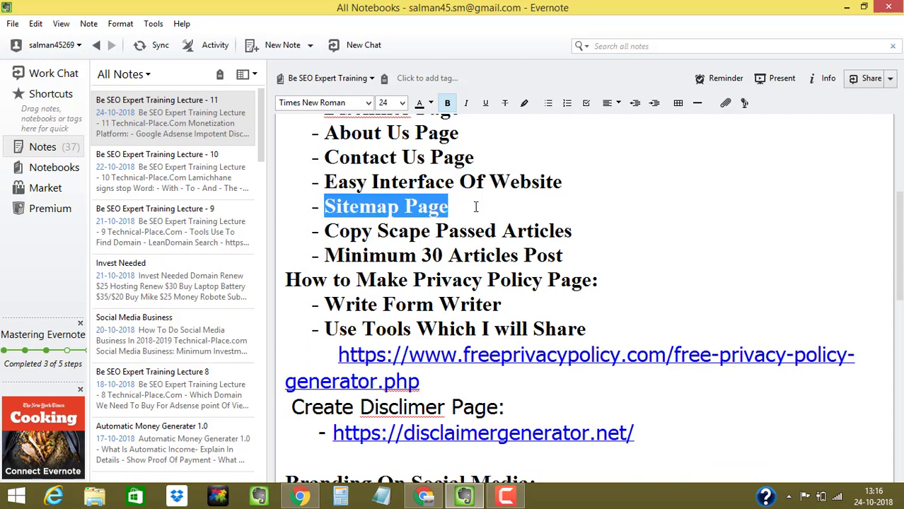
{"action": "left_click", "coordinate": [847, 7]}
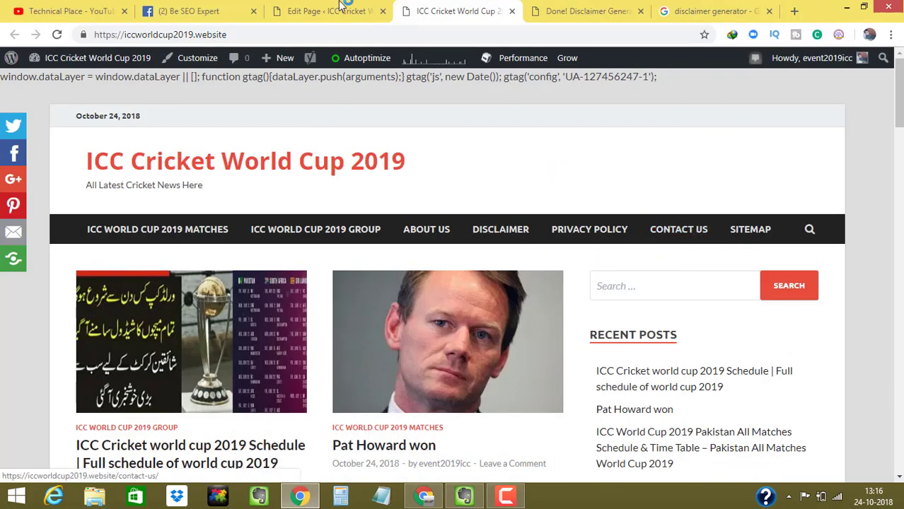
{"action": "left_click", "coordinate": [339, 9]}
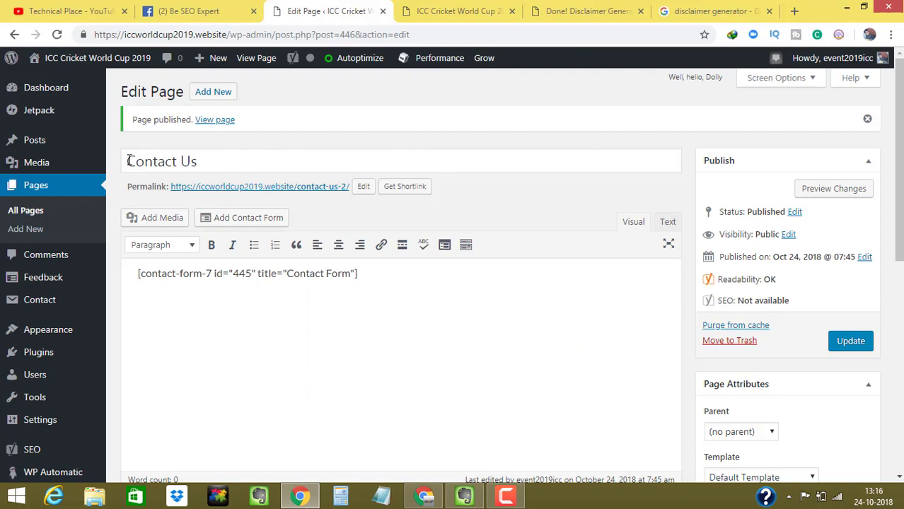
- Look over the Contact Us editor and reveal the Settings submenu listing XML-Sitemap
{"action": "left_click_drag", "start_coordinate": [130, 161], "coordinate": [210, 158]}
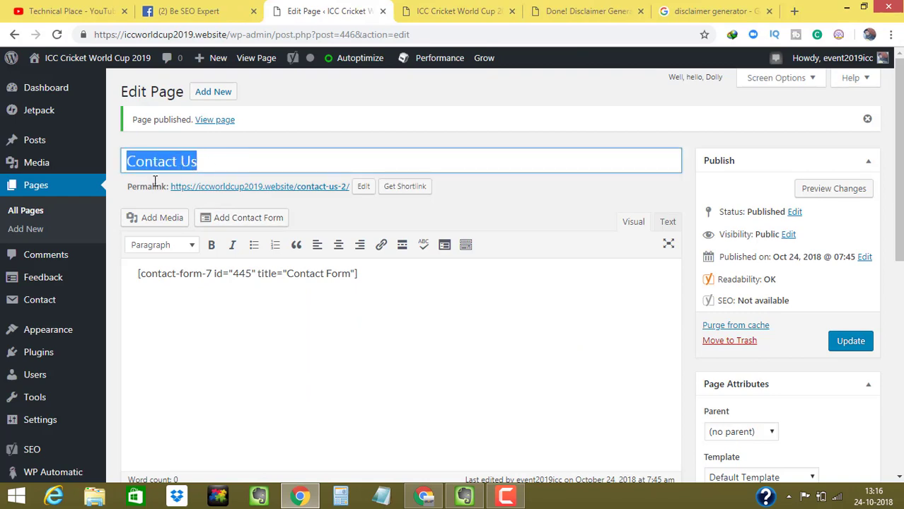
{"action": "left_click", "coordinate": [137, 168]}
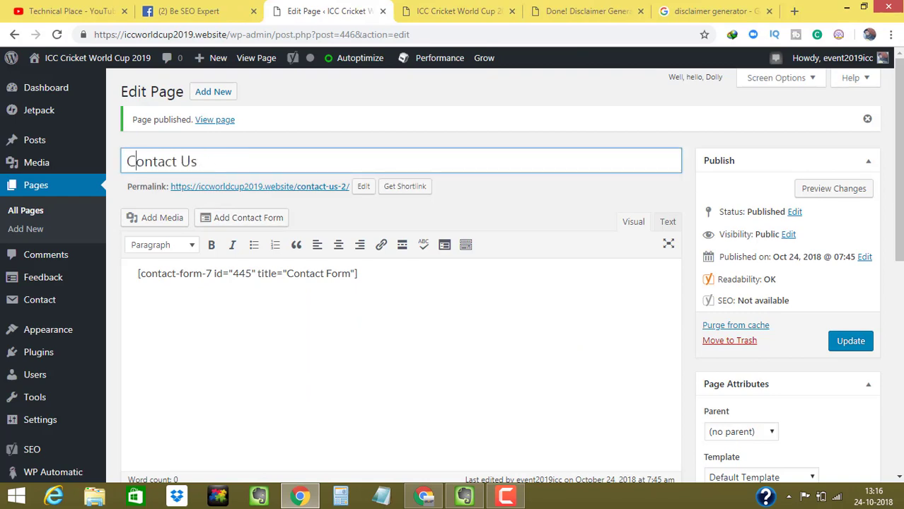
{"action": "scroll", "coordinate": [129, 373], "scroll_direction": "down", "scroll_amount": 2}
{"action": "scroll", "coordinate": [420, 311], "scroll_direction": "down", "scroll_amount": 2}
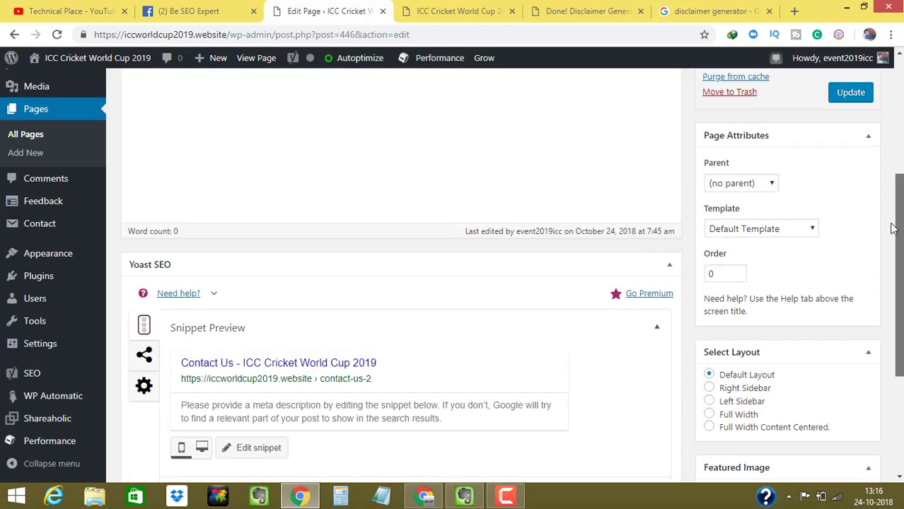
{"action": "mouse_move", "coordinate": [43, 254]}
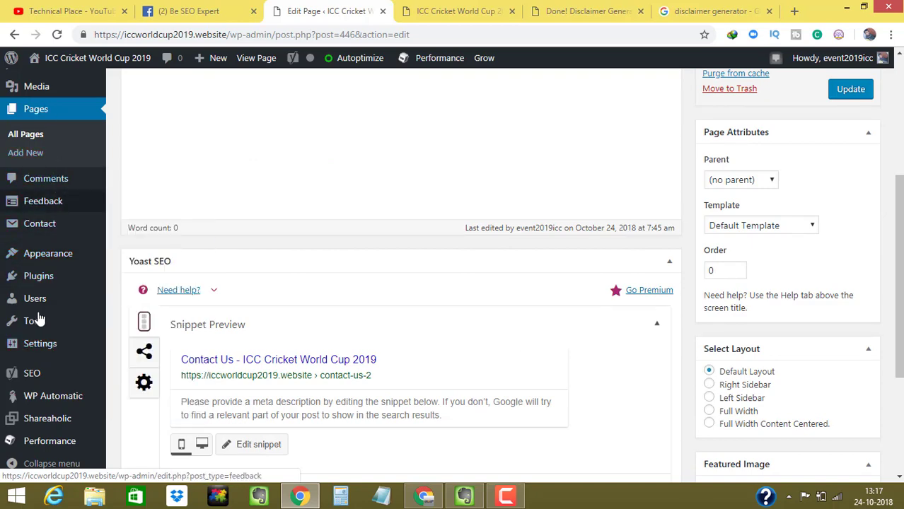
{"action": "scroll", "coordinate": [884, 243], "scroll_direction": "up", "scroll_amount": 4}
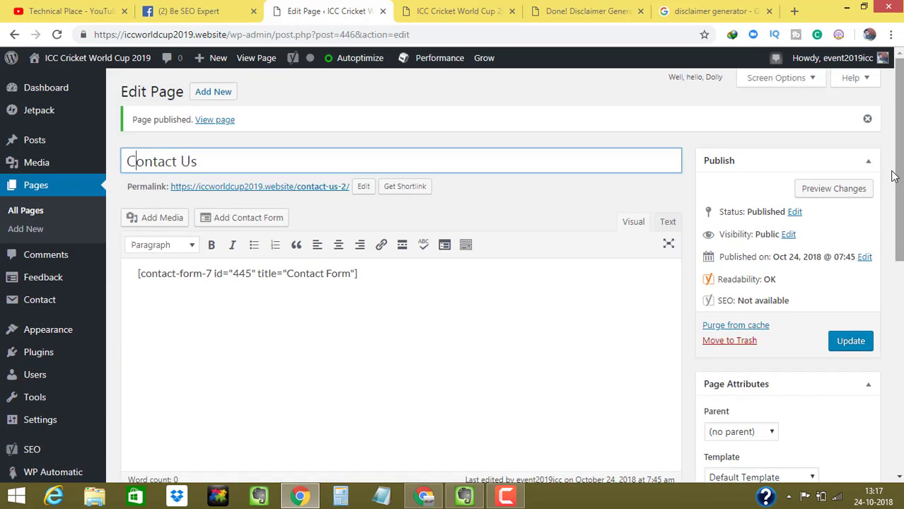
{"action": "scroll", "coordinate": [900, 243], "scroll_direction": "down", "scroll_amount": 4}
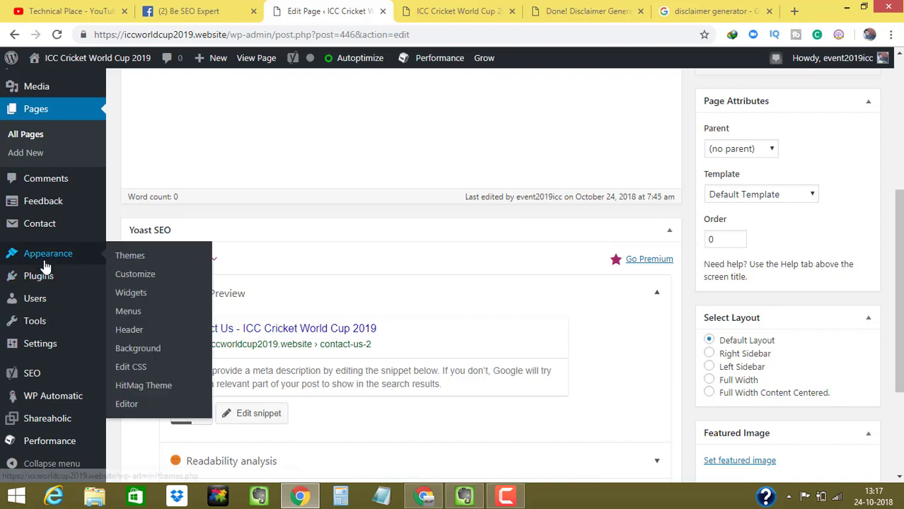
{"action": "mouse_move", "coordinate": [46, 279]}
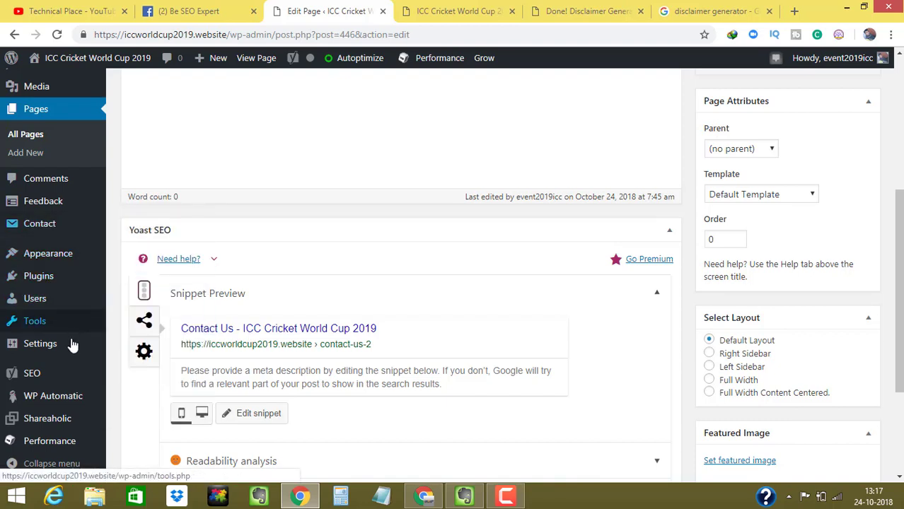
{"action": "mouse_move", "coordinate": [69, 346]}
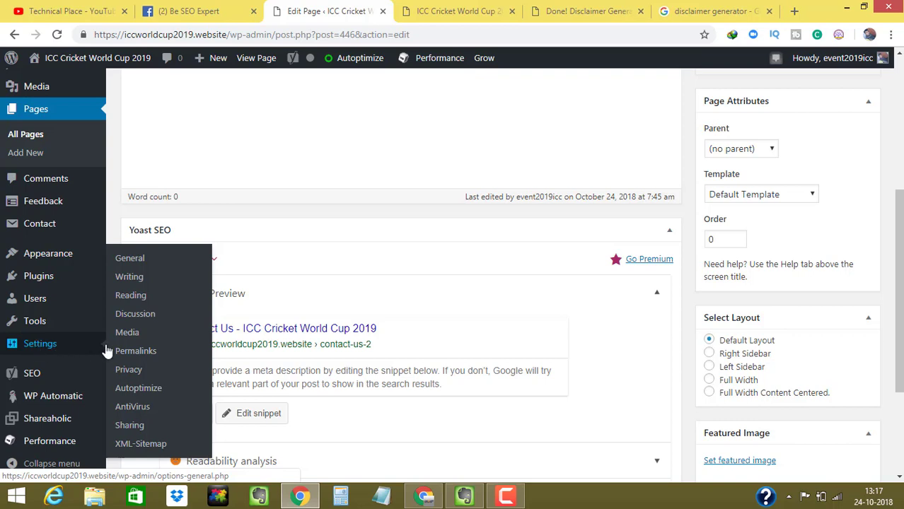
- Open the XML-Sitemap settings and follow the sitemap.xml index link
{"action": "left_click", "coordinate": [141, 444]}
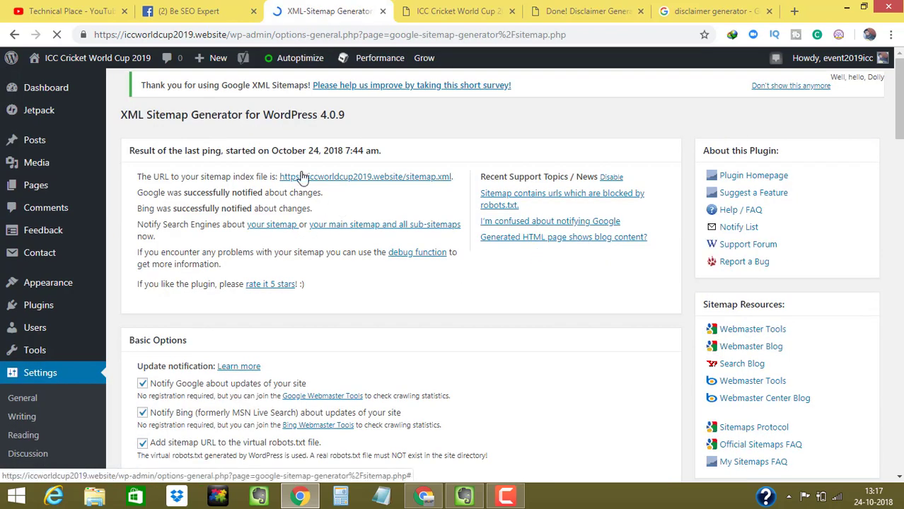
{"action": "left_click_drag", "start_coordinate": [275, 157], "coordinate": [281, 183]}
{"action": "left_click", "coordinate": [366, 216]}
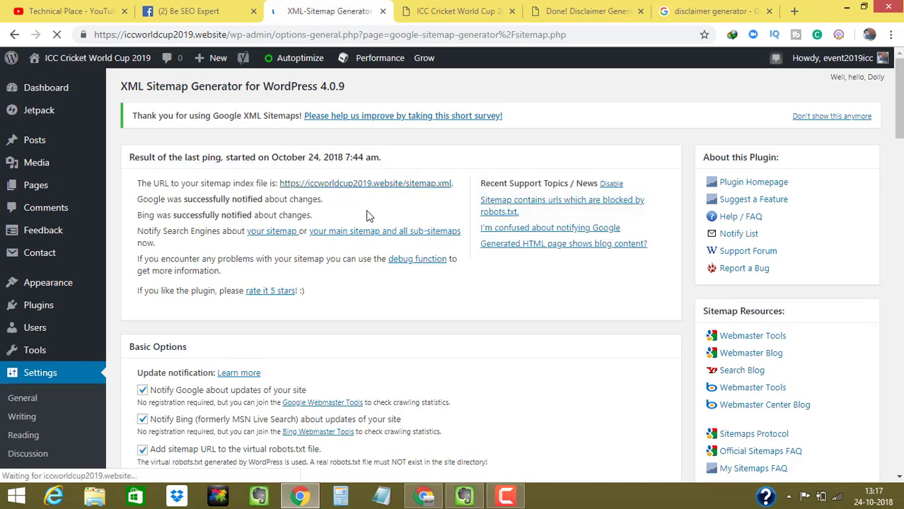
{"action": "left_click", "coordinate": [448, 185]}
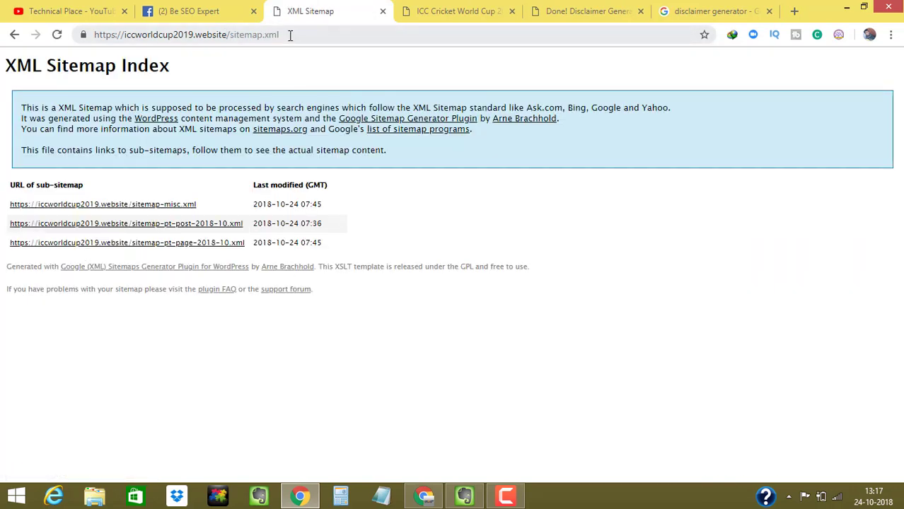
- Copy the sitemap.xml address from the address bar
{"action": "left_click", "coordinate": [290, 35]}
{"action": "key", "text": "ctrl+c"}
{"action": "right_click", "coordinate": [260, 35]}
{"action": "left_click", "coordinate": [282, 85]}
- Start a blank new page from the admin bar on the site's front page
{"action": "left_click", "coordinate": [451, 9]}
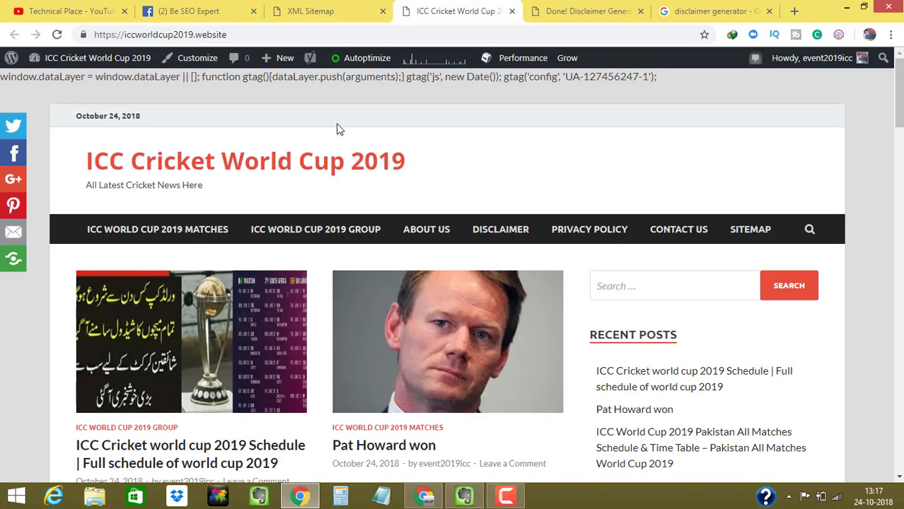
{"action": "mouse_move", "coordinate": [283, 58]}
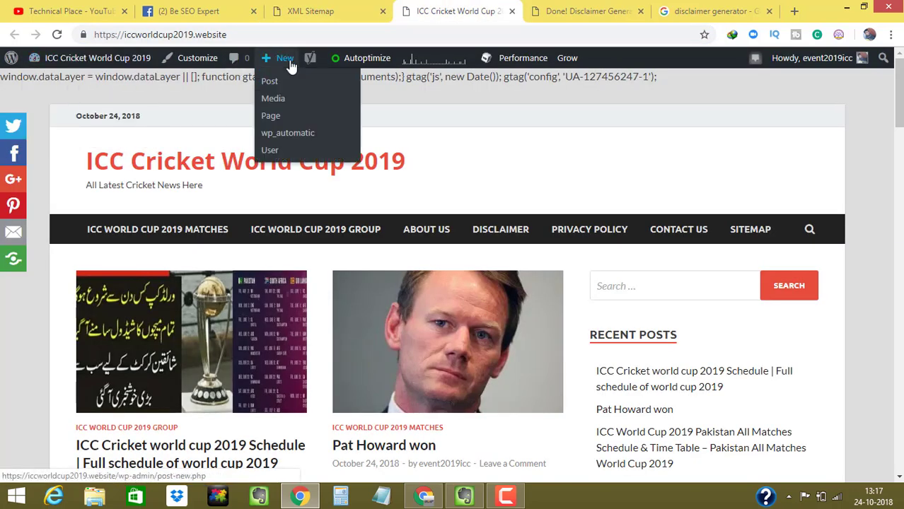
{"action": "left_click", "coordinate": [276, 120]}
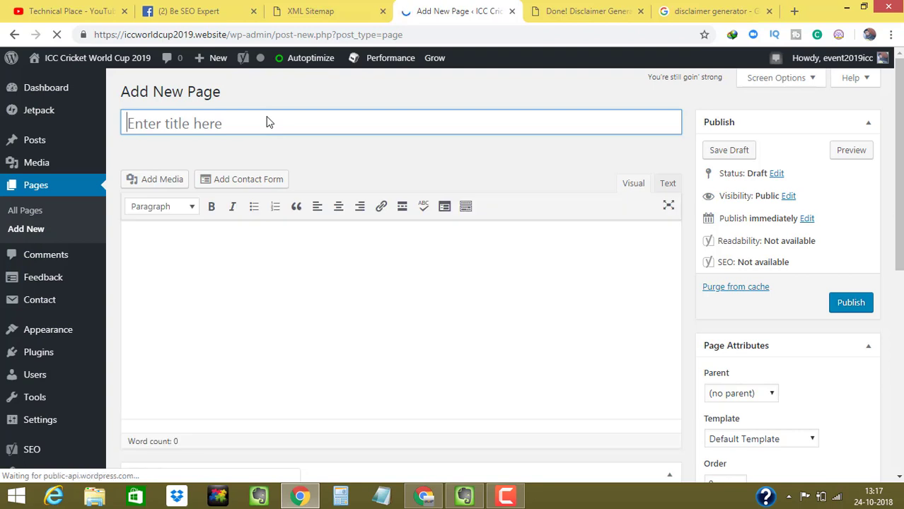
{"action": "type", "text": "si"}
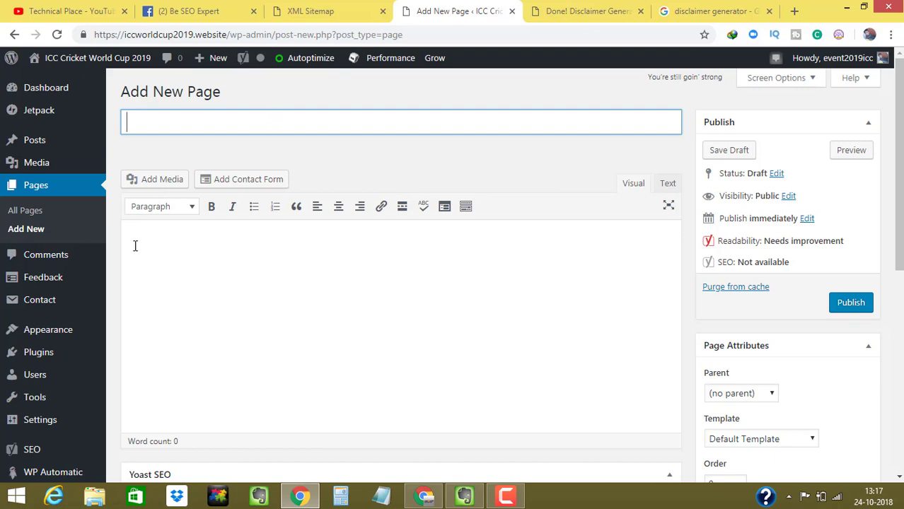
- Load Appearance > Menus, then view the Disclaimer Generator results
{"action": "scroll", "coordinate": [400, 283], "scroll_direction": "down", "scroll_amount": 2}
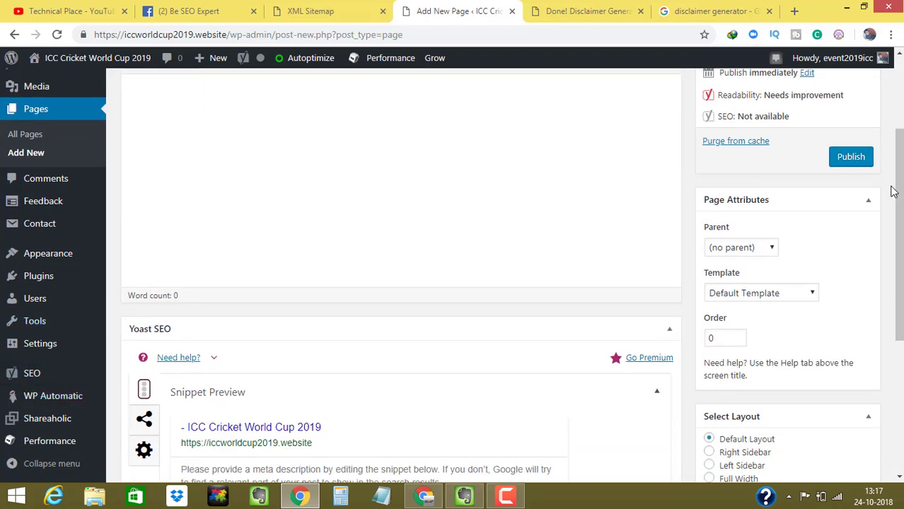
{"action": "left_click_drag", "start_coordinate": [893, 191], "coordinate": [892, 218]}
{"action": "mouse_move", "coordinate": [102, 262]}
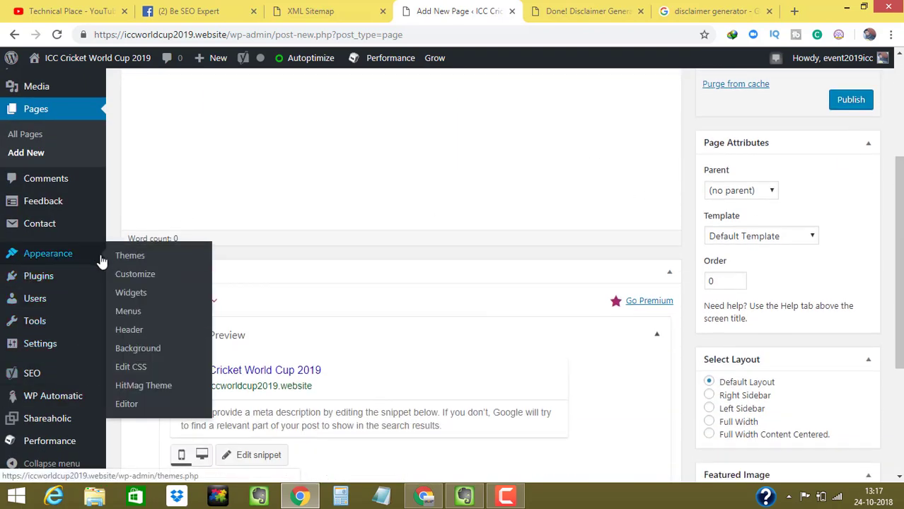
{"action": "left_click", "coordinate": [127, 314]}
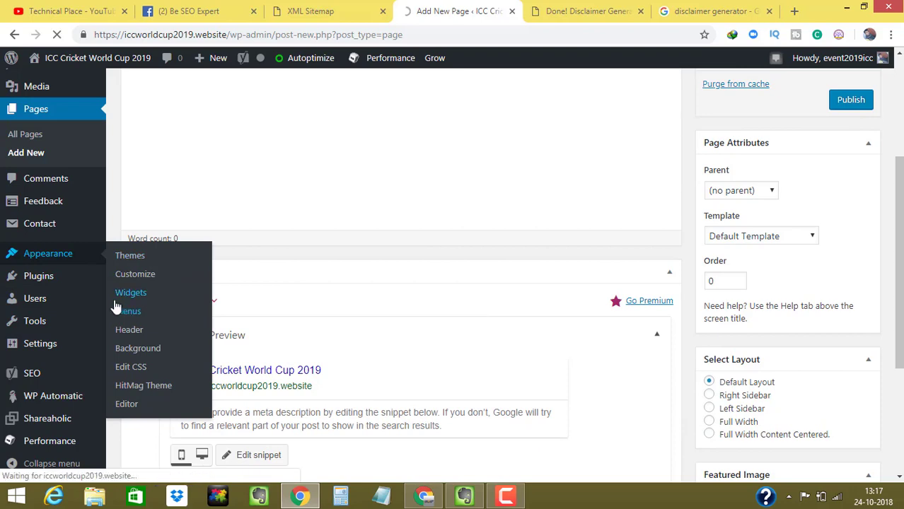
{"action": "left_click", "coordinate": [588, 10]}
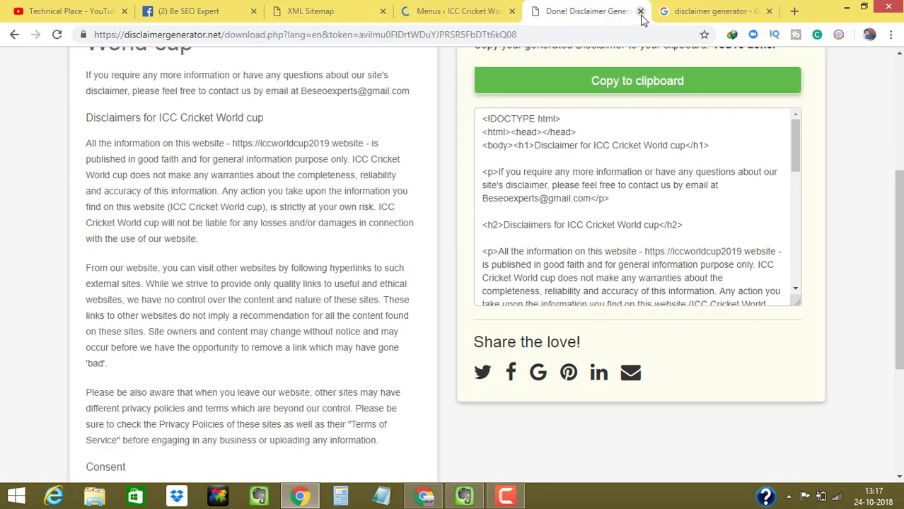
- Close the disclaimer results and expand the Custom Links panel in the menus editor
{"action": "left_click", "coordinate": [641, 10]}
{"action": "left_click", "coordinate": [453, 12]}
{"action": "scroll", "coordinate": [249, 187], "scroll_direction": "down", "scroll_amount": 1}
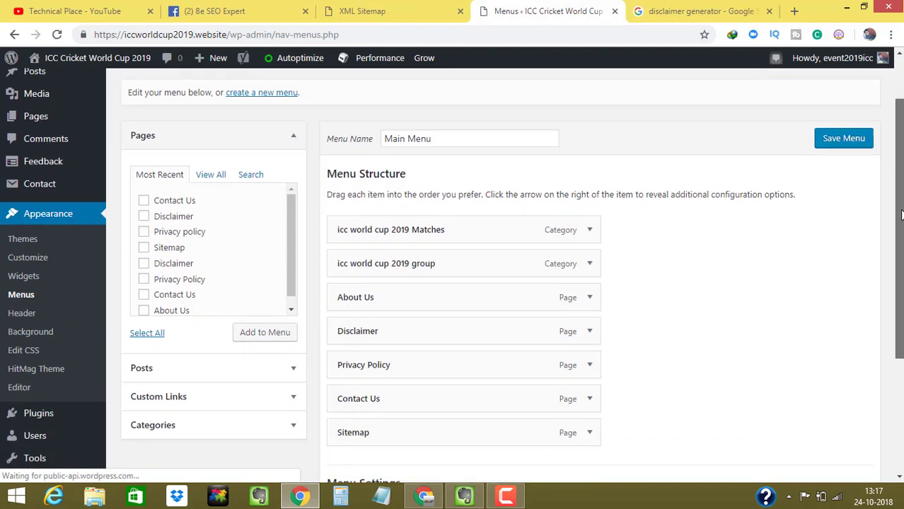
{"action": "scroll", "coordinate": [878, 277], "scroll_direction": "down", "scroll_amount": 3}
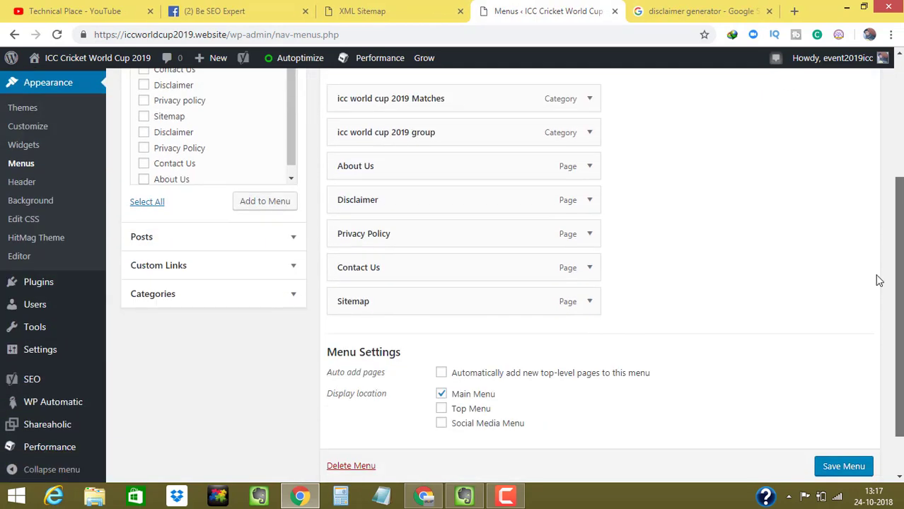
{"action": "left_click", "coordinate": [237, 256]}
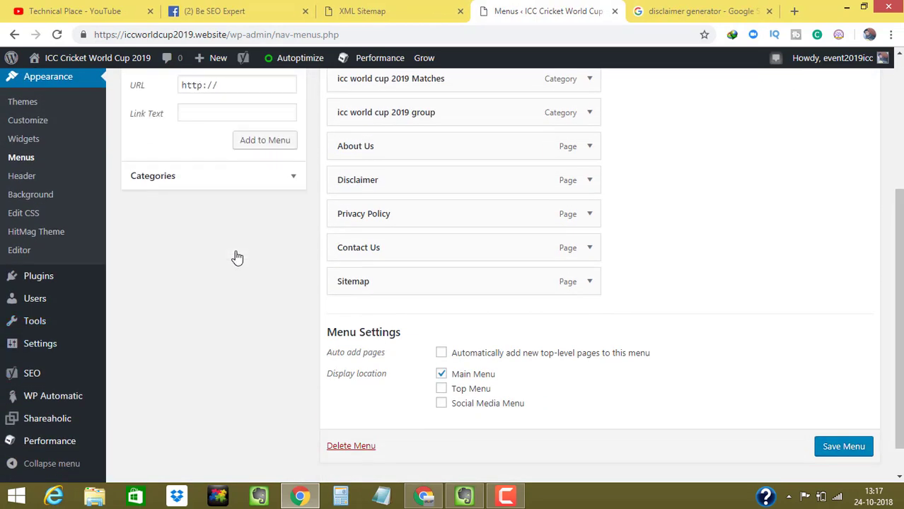
{"action": "scroll", "coordinate": [763, 236], "scroll_direction": "up", "scroll_amount": 2}
- Add a 'Sitemap' custom link with the pasted sitemap.xml URL to the Main Menu
{"action": "left_click", "coordinate": [220, 205]}
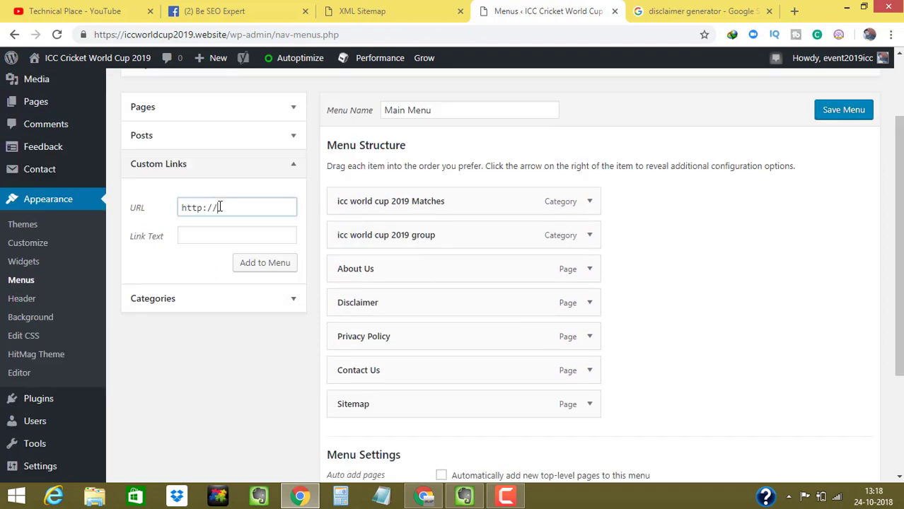
{"action": "key", "text": "ctrl+a"}
{"action": "key", "text": "ctrl+v"}
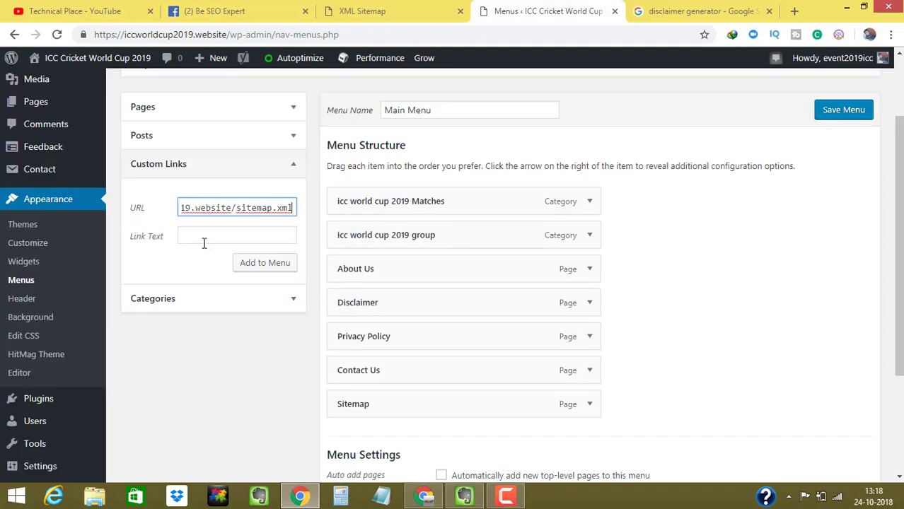
{"action": "left_click", "coordinate": [203, 243]}
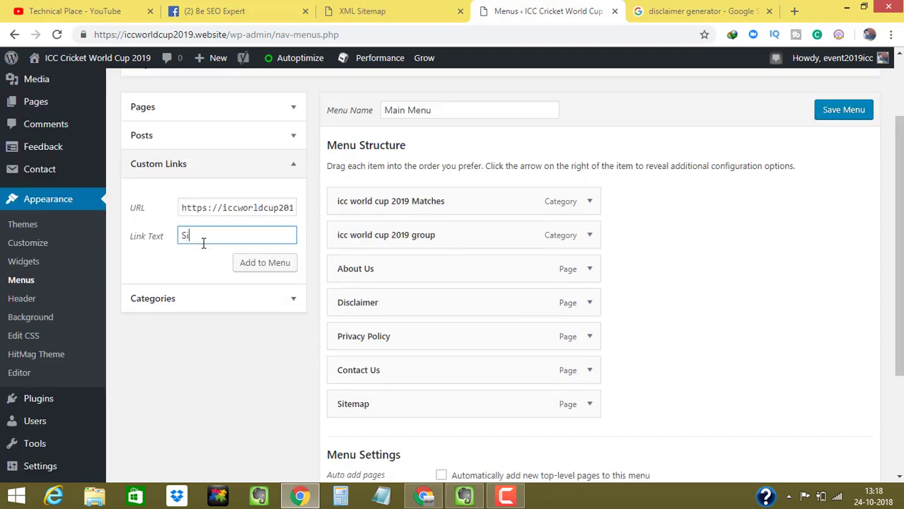
{"action": "left_click", "coordinate": [262, 267]}
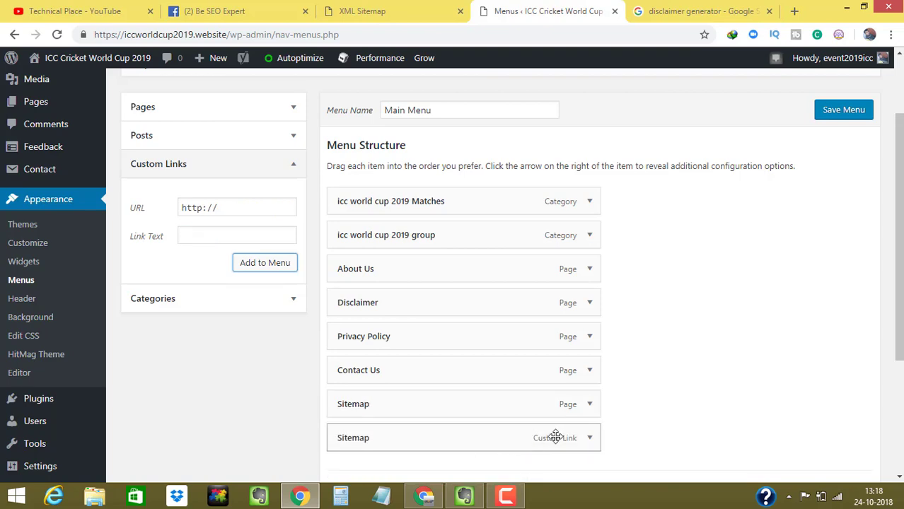
- Remove the old Sitemap page item from the Main Menu
{"action": "left_click", "coordinate": [589, 405]}
{"action": "scroll", "coordinate": [832, 309], "scroll_direction": "down", "scroll_amount": 2}
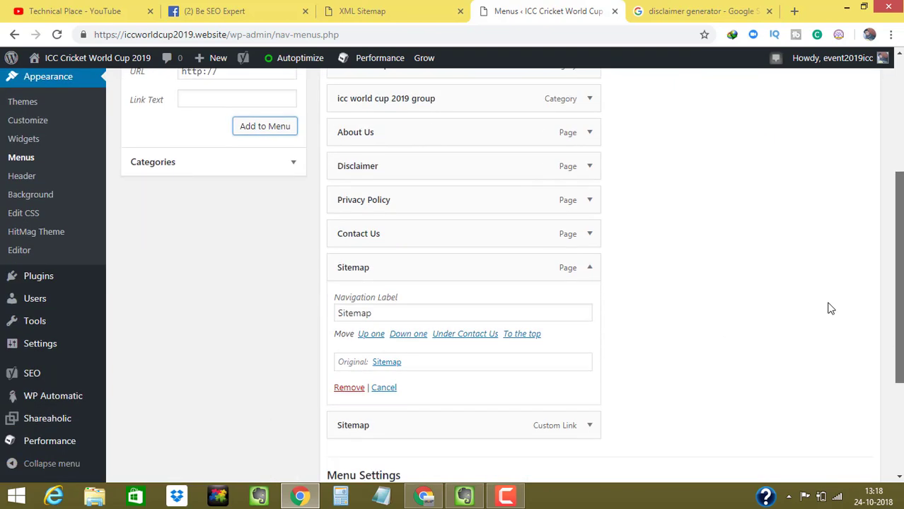
{"action": "left_click", "coordinate": [350, 387]}
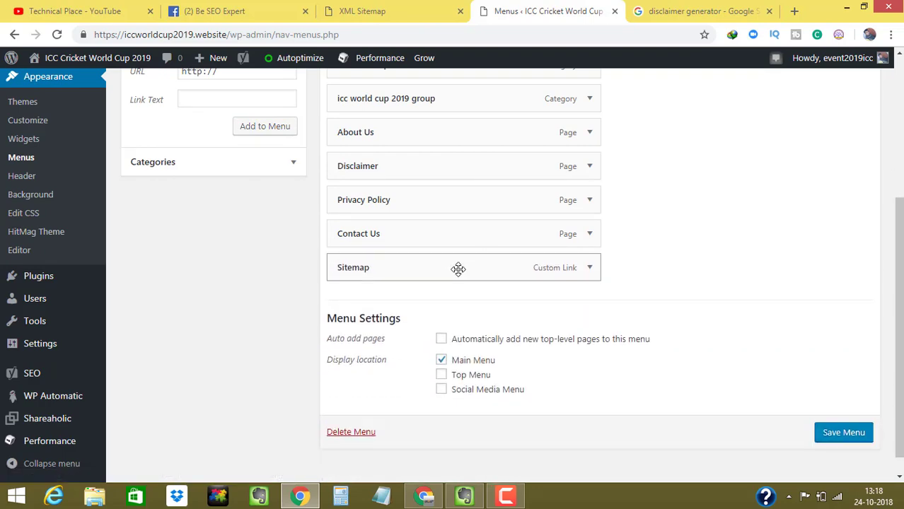
{"action": "scroll", "coordinate": [894, 408], "scroll_direction": "down", "scroll_amount": 1}
- Save the updated Main Menu and close the XML Sitemap tab
{"action": "left_click", "coordinate": [837, 425]}
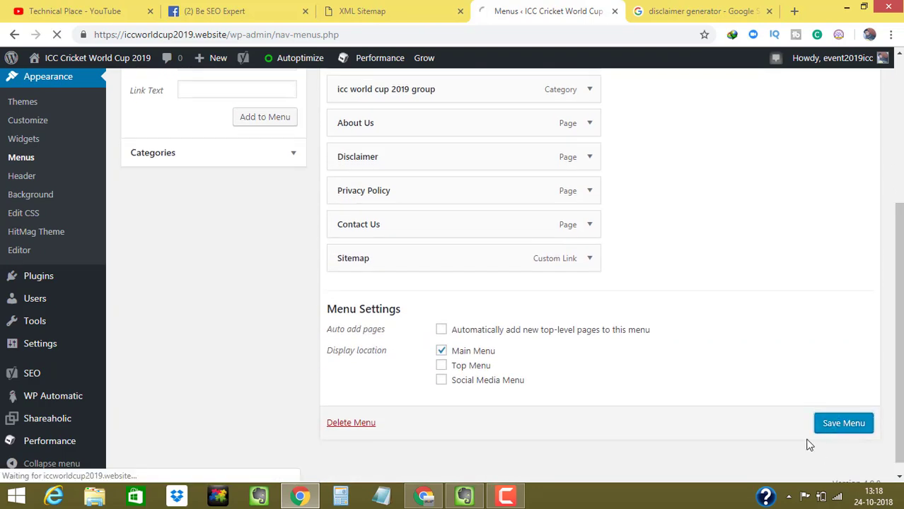
{"action": "left_click", "coordinate": [417, 7]}
{"action": "left_click", "coordinate": [558, 8]}
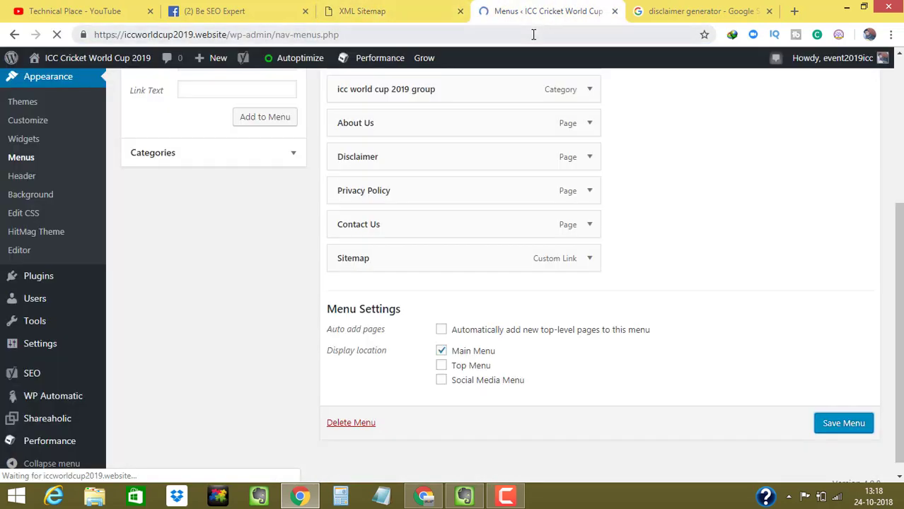
{"action": "left_click", "coordinate": [460, 12]}
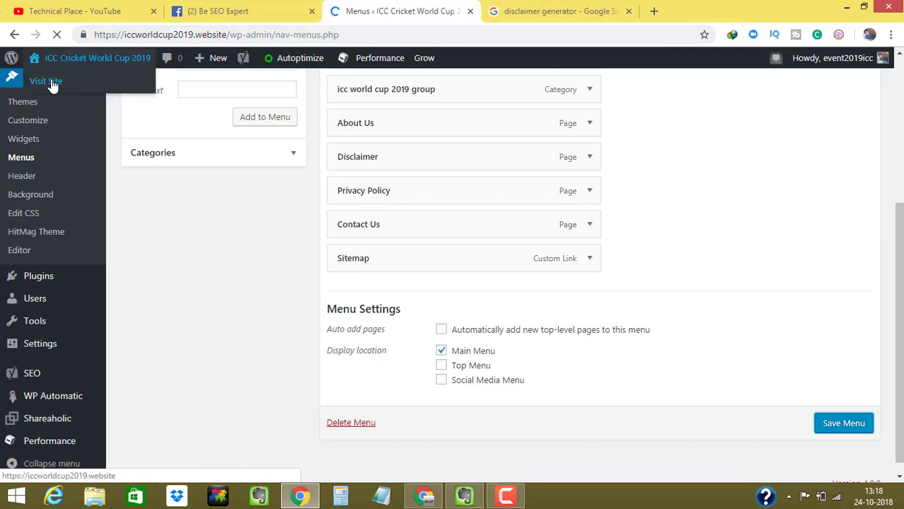
- Open the live site in a new tab and wait for it to load
{"action": "right_click", "coordinate": [52, 82]}
{"action": "left_click", "coordinate": [75, 89]}
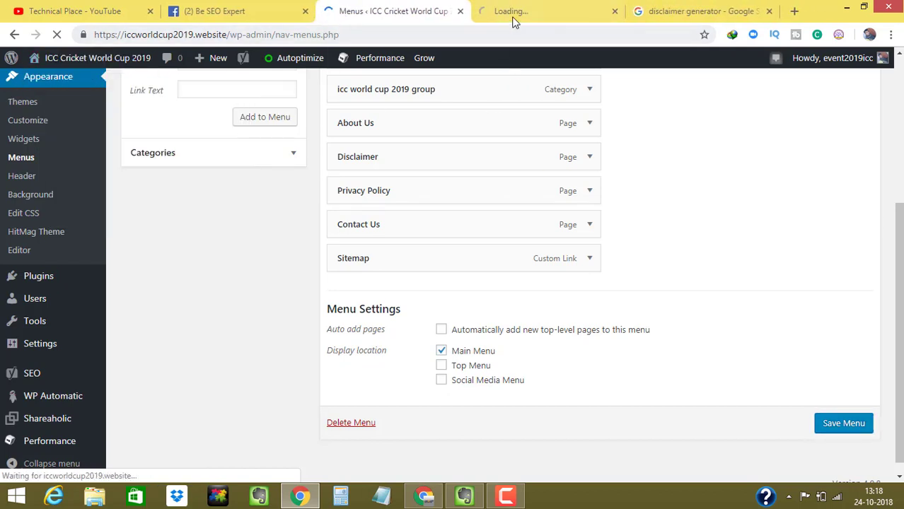
{"action": "left_click", "coordinate": [425, 5]}
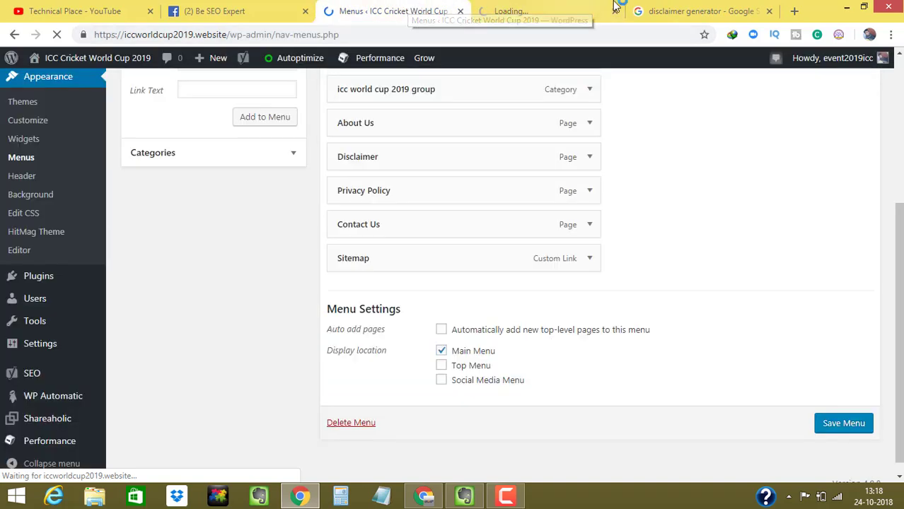
{"action": "left_click", "coordinate": [576, 6]}
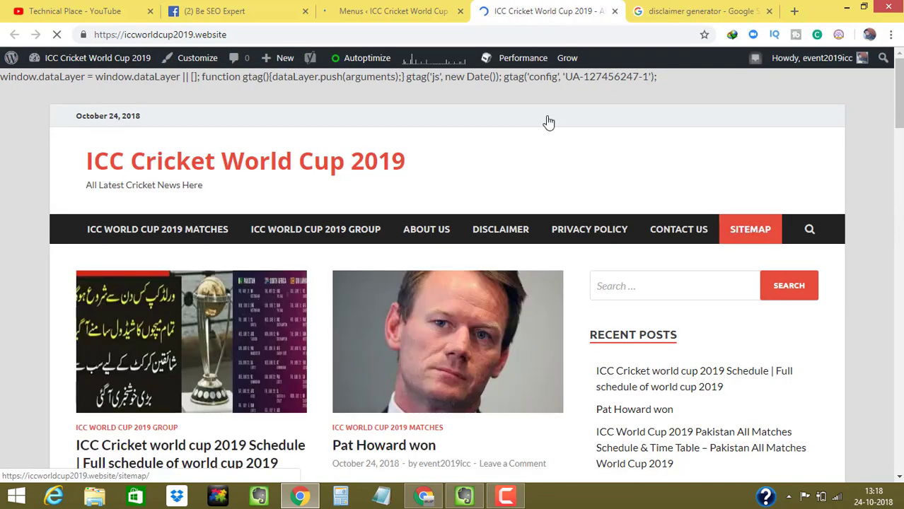
{"action": "left_click", "coordinate": [365, 12]}
{"action": "left_click", "coordinate": [501, 9]}
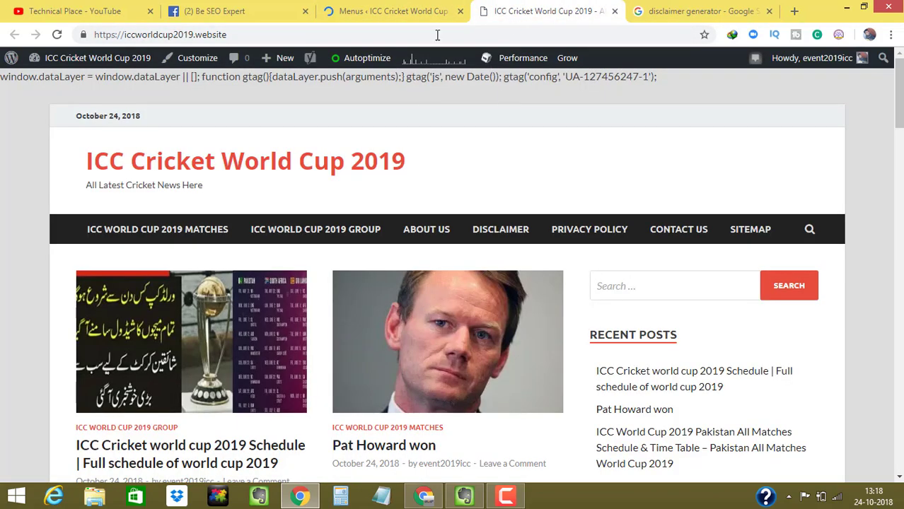
{"action": "left_click", "coordinate": [409, 9]}
{"action": "left_click", "coordinate": [538, 11]}
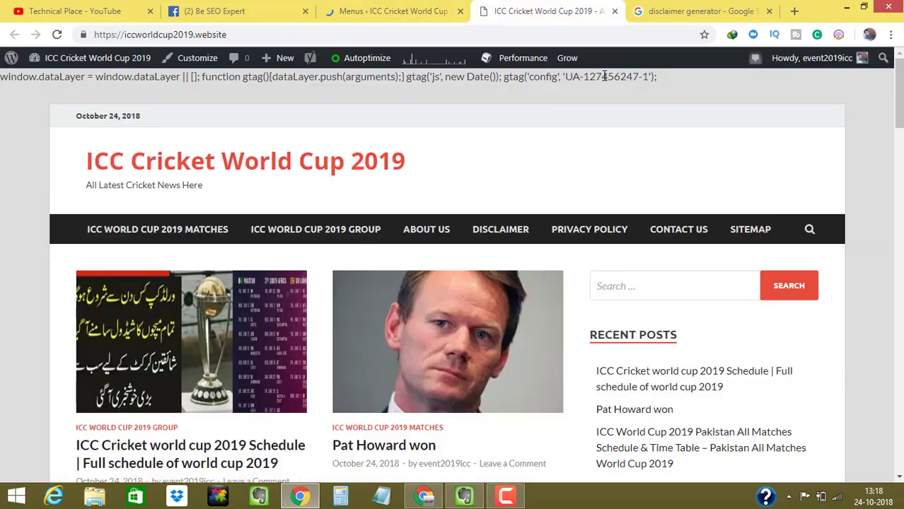
- Follow the SITEMAP link in the site menu and reload the resulting page
{"action": "left_click", "coordinate": [744, 239]}
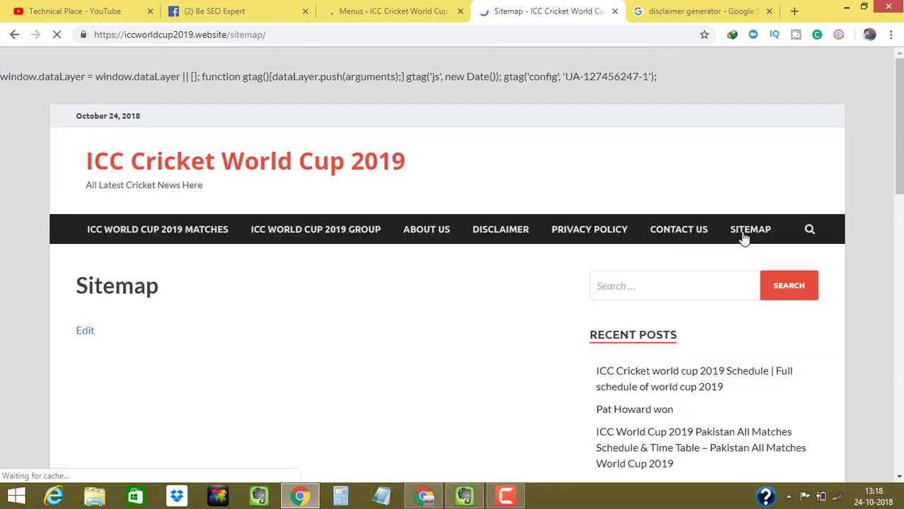
{"action": "mouse_move", "coordinate": [901, 129]}
{"action": "left_mouse_down"}
{"action": "mouse_move", "coordinate": [901, 159]}
{"action": "mouse_move", "coordinate": [901, 137]}
{"action": "left_mouse_up"}
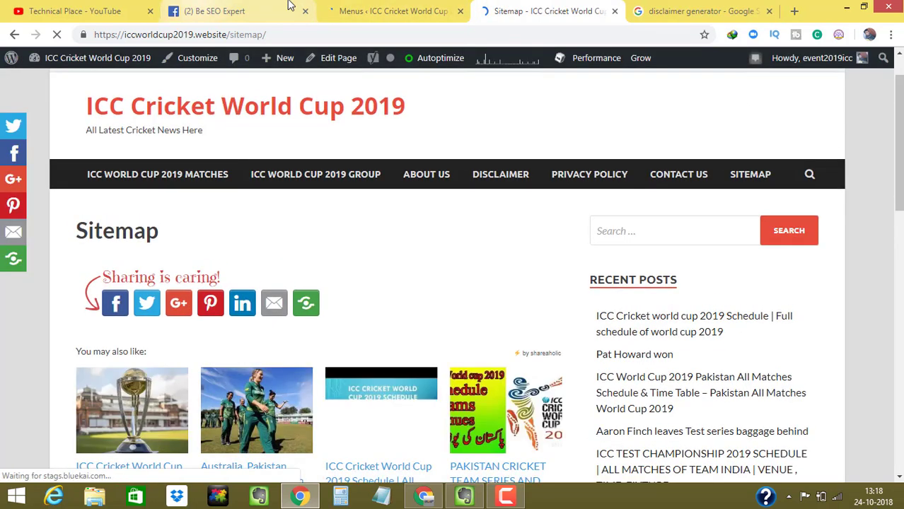
{"action": "left_click", "coordinate": [382, 10]}
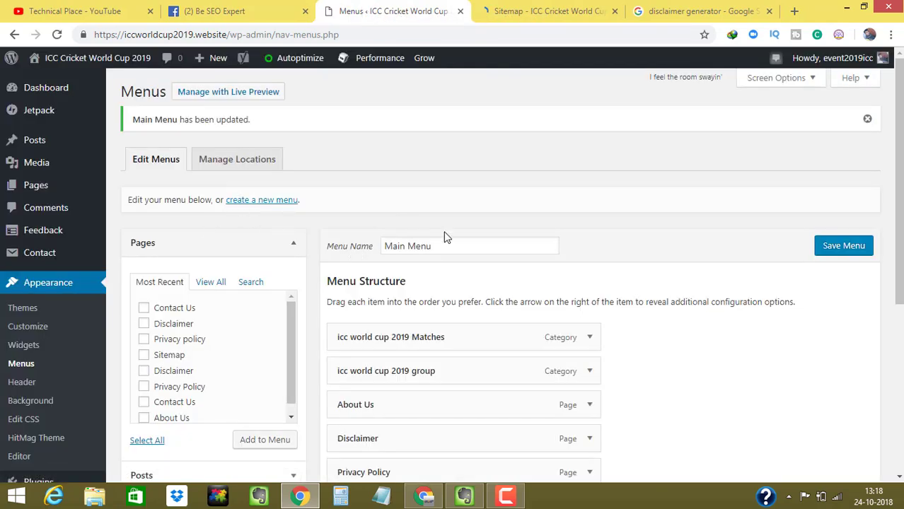
{"action": "scroll", "coordinate": [892, 268], "scroll_direction": "down", "scroll_amount": 3}
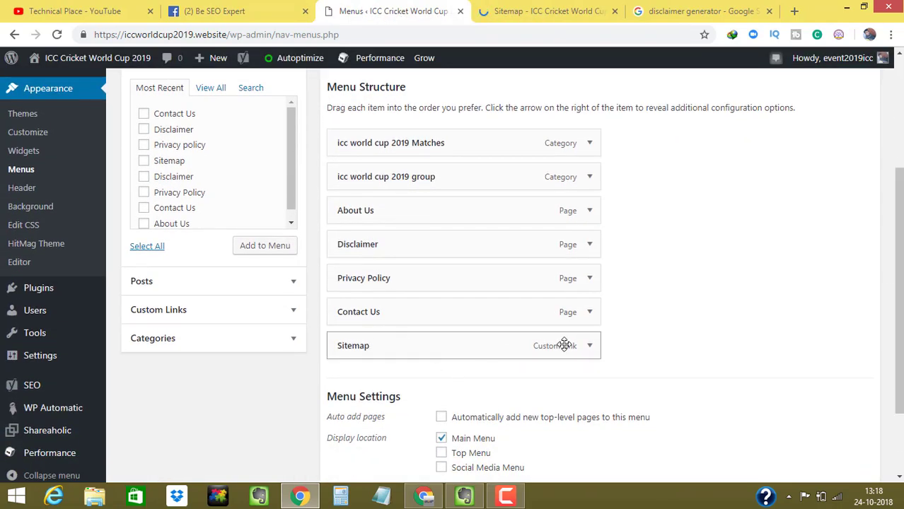
{"action": "left_click", "coordinate": [546, 10]}
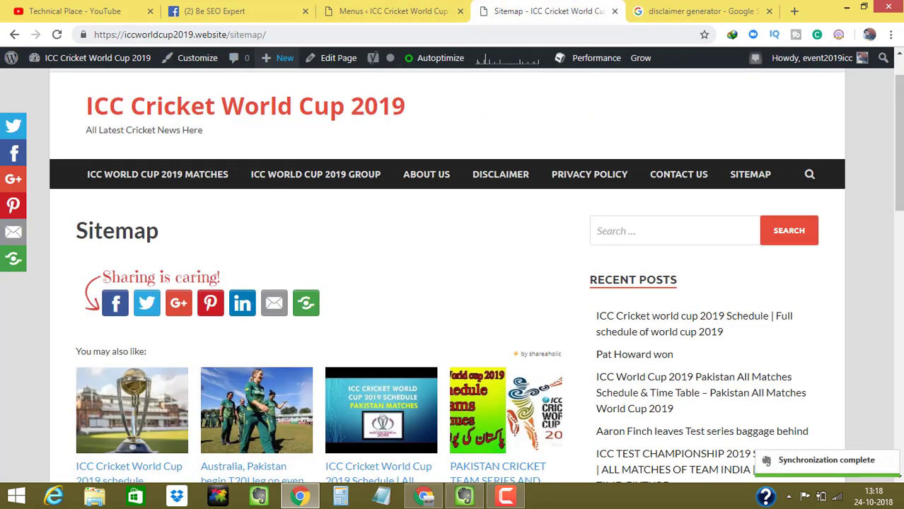
{"action": "left_click_drag", "start_coordinate": [899, 143], "coordinate": [900, 120]}
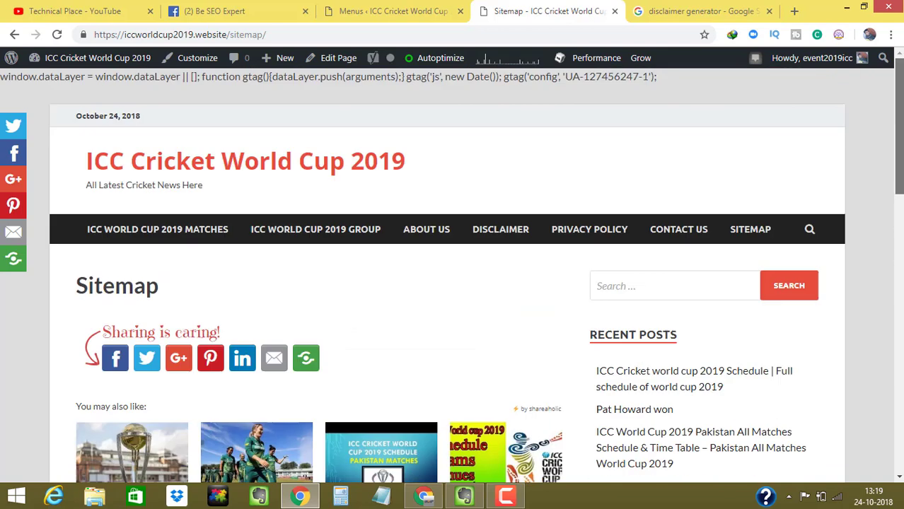
{"action": "left_click", "coordinate": [57, 35]}
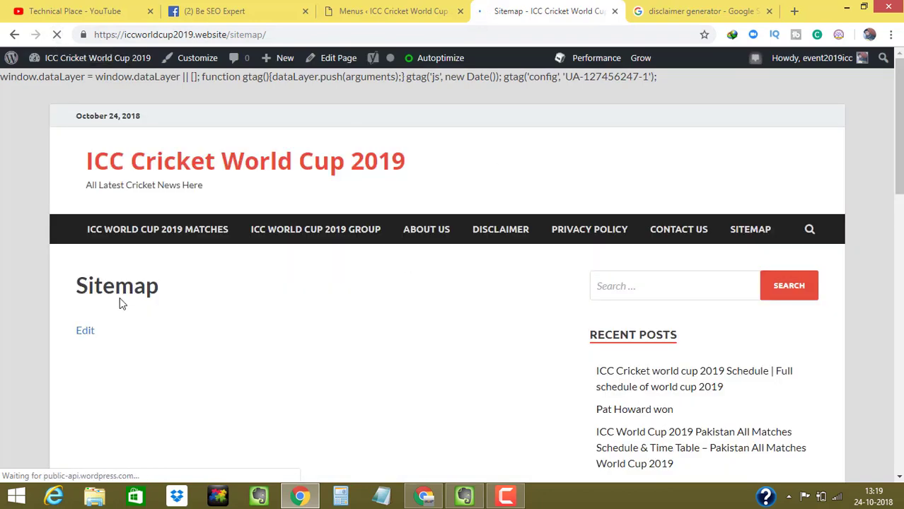
- Inspect the Sitemap custom link's details and save the Main Menu again
{"action": "left_click", "coordinate": [426, 10]}
{"action": "left_click", "coordinate": [541, 11]}
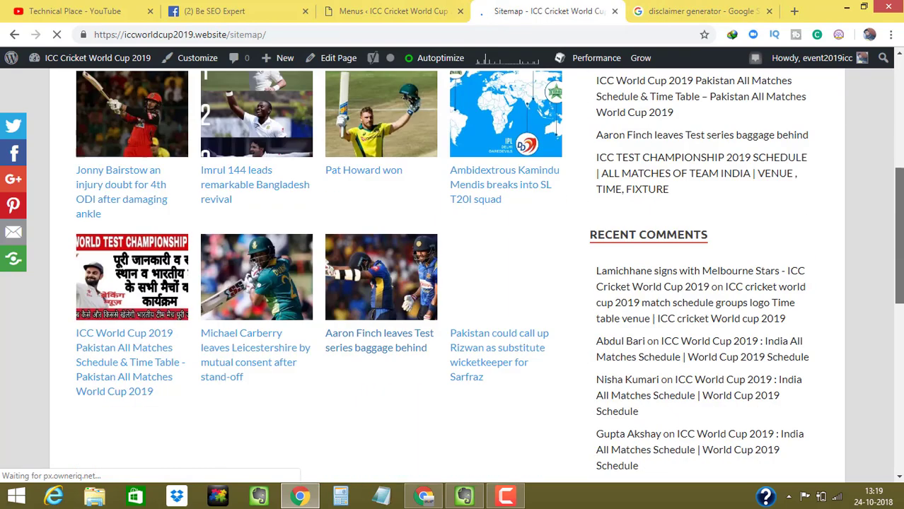
{"action": "left_click", "coordinate": [418, 11]}
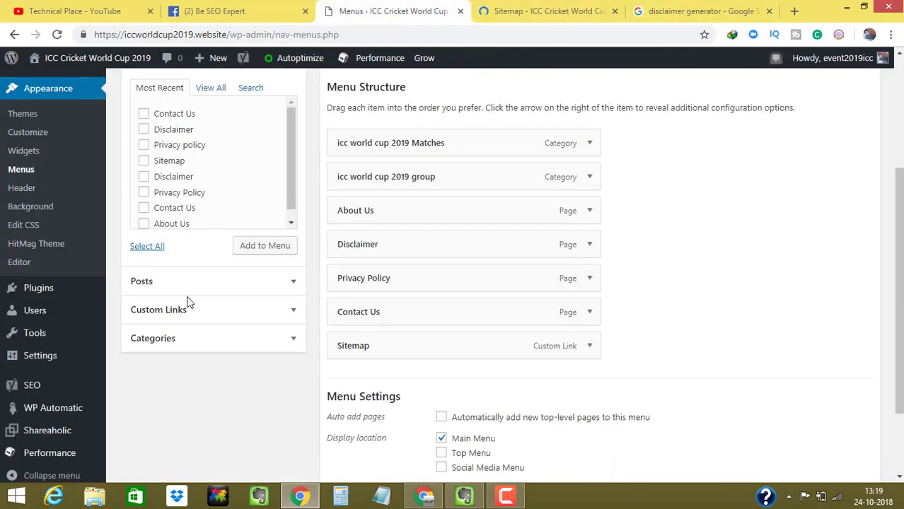
{"action": "left_click", "coordinate": [590, 346]}
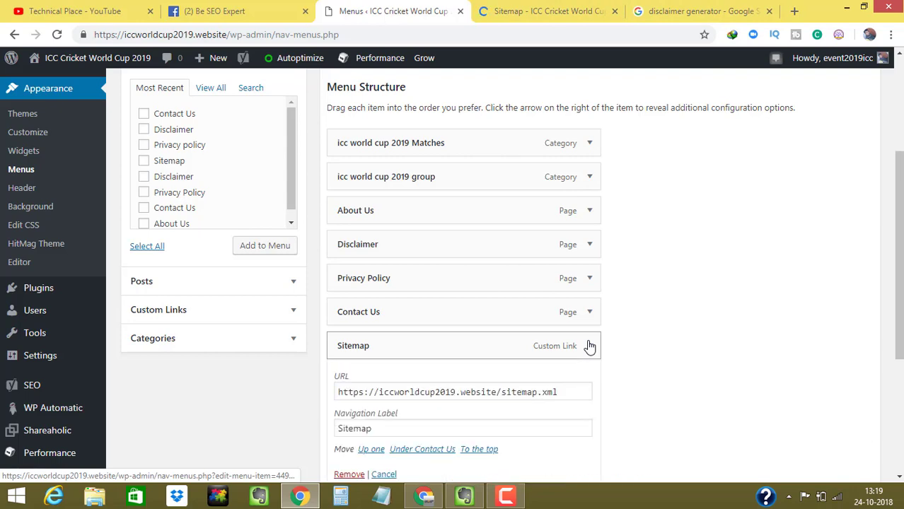
{"action": "left_click", "coordinate": [503, 8]}
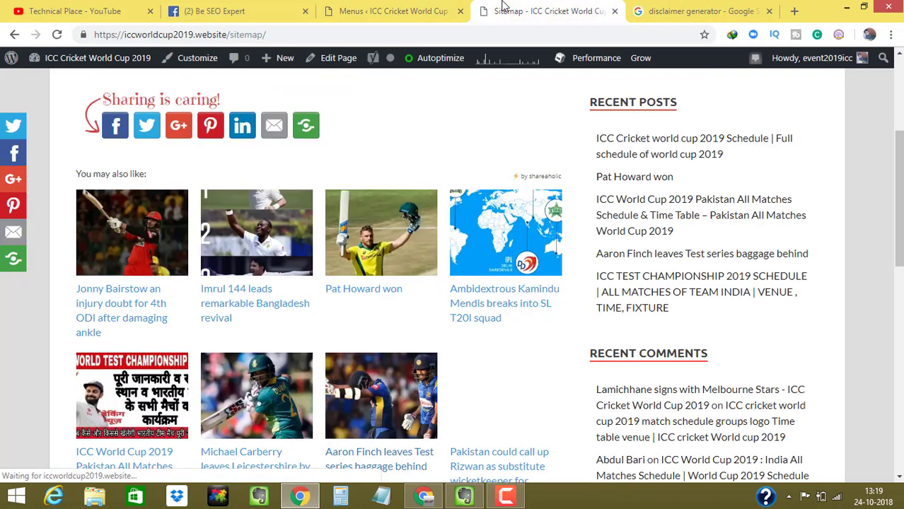
{"action": "left_click", "coordinate": [414, 8]}
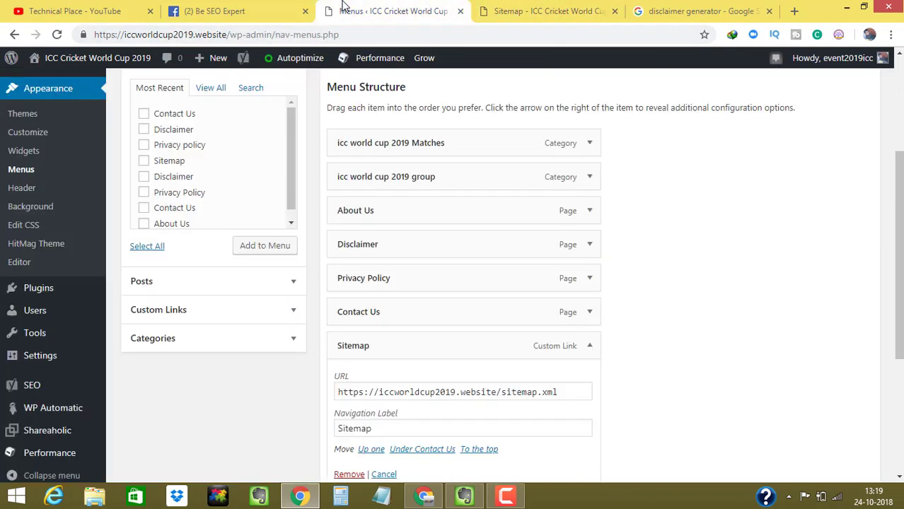
{"action": "left_click_drag", "start_coordinate": [572, 347], "coordinate": [710, 353]}
{"action": "scroll", "coordinate": [711, 353], "scroll_direction": "down", "scroll_amount": 3}
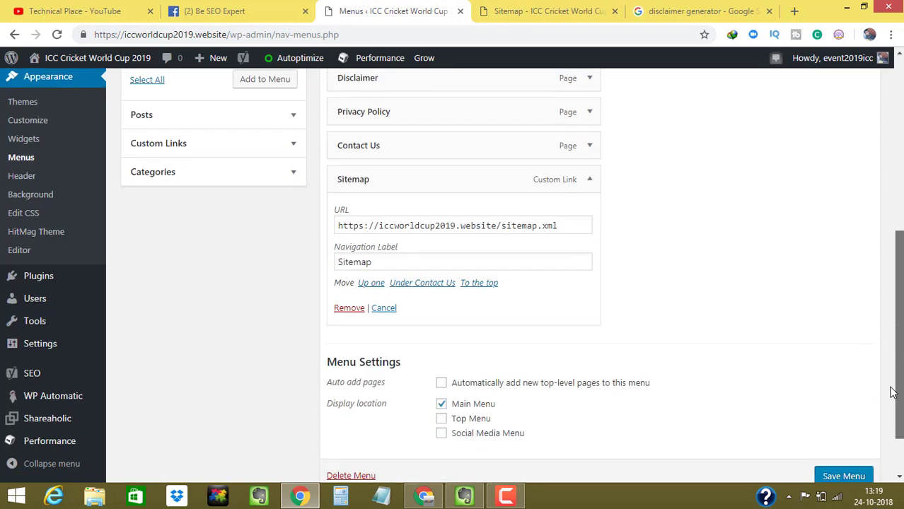
{"action": "left_click", "coordinate": [845, 476]}
- Close the Sitemap page tab and reopen the live site in a new tab
{"action": "left_click", "coordinate": [605, 15]}
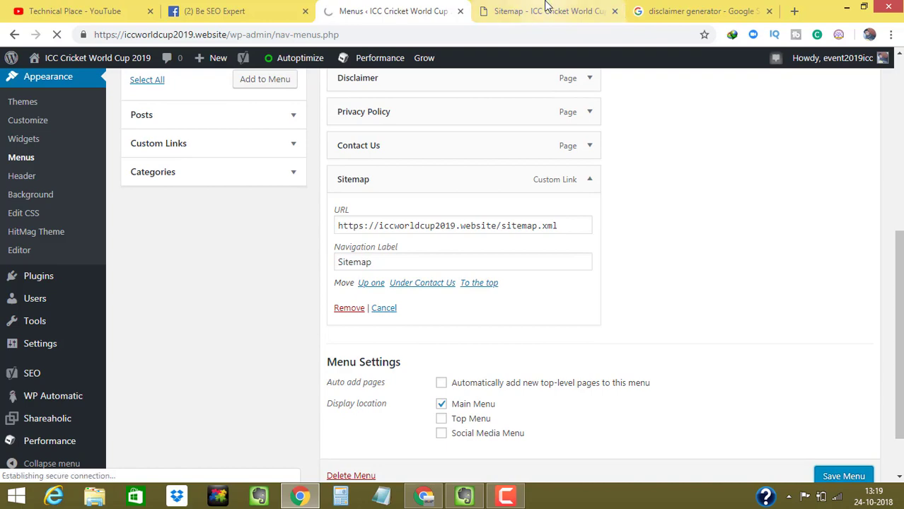
{"action": "left_click", "coordinate": [614, 12]}
{"action": "mouse_move", "coordinate": [113, 59]}
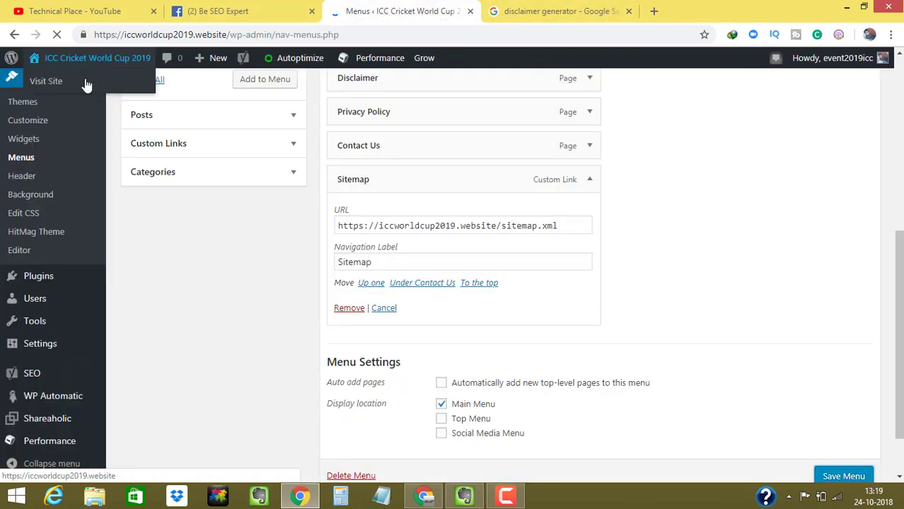
{"action": "right_click", "coordinate": [81, 88]}
{"action": "left_click", "coordinate": [92, 93]}
{"action": "left_click", "coordinate": [495, 11]}
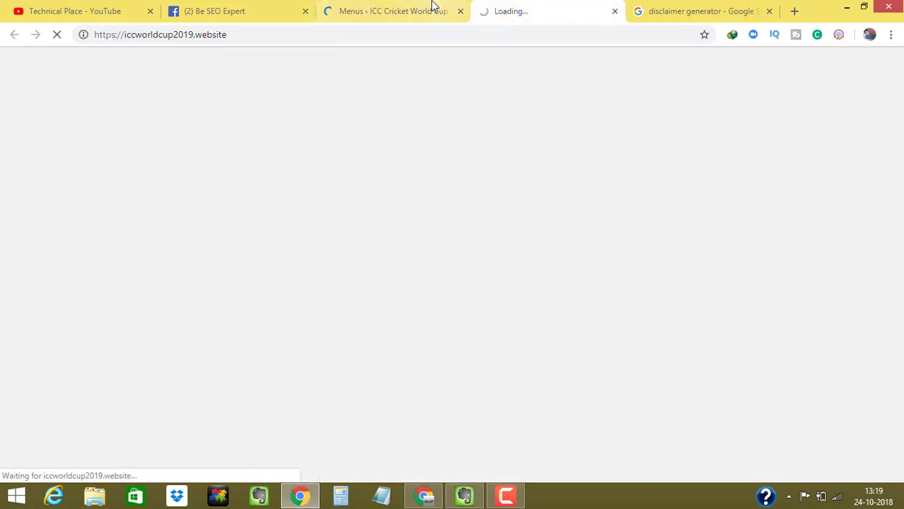
{"action": "left_click", "coordinate": [433, 5]}
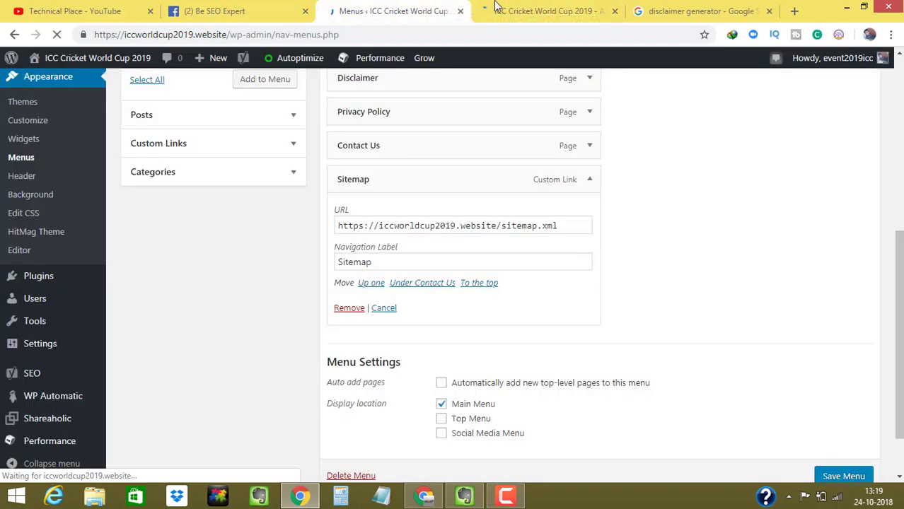
{"action": "left_click", "coordinate": [494, 6]}
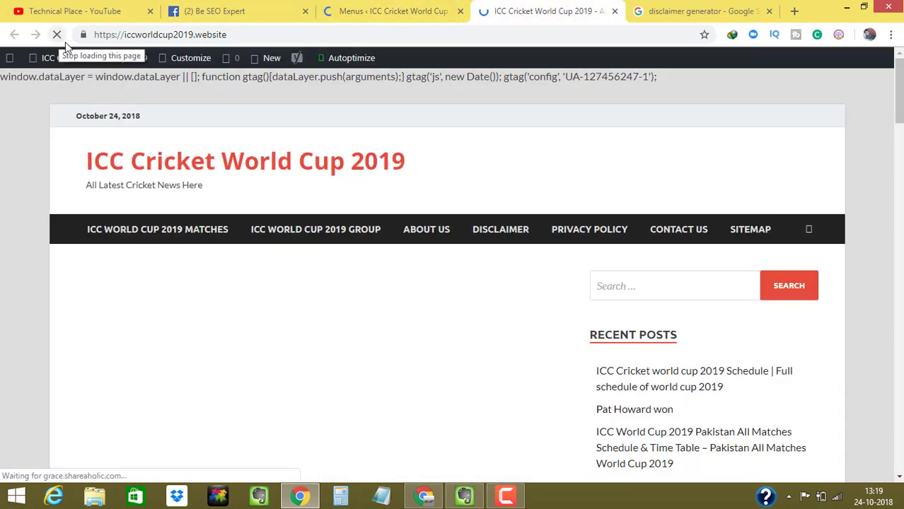
- Open SITEMAP in a new tab, confirm the XML Sitemap Index, and close it
{"action": "right_click", "coordinate": [749, 239]}
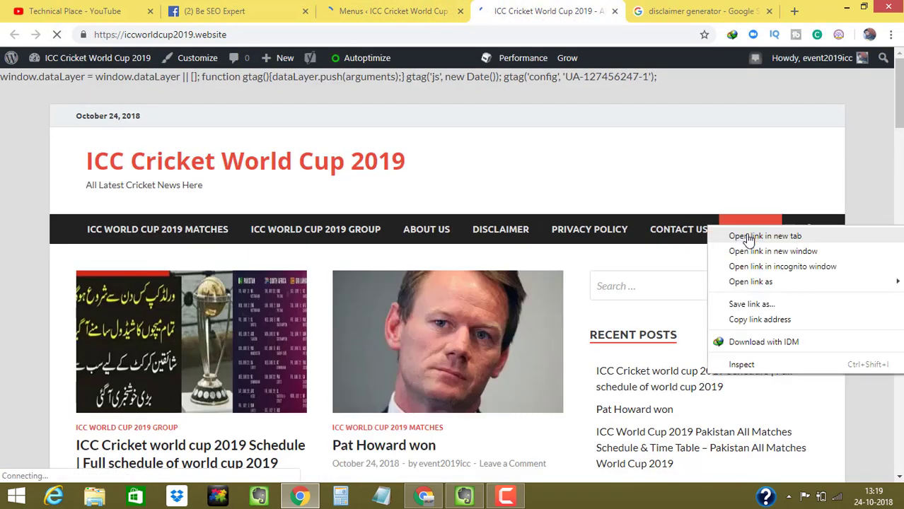
{"action": "left_click", "coordinate": [754, 235]}
{"action": "left_click", "coordinate": [552, 6]}
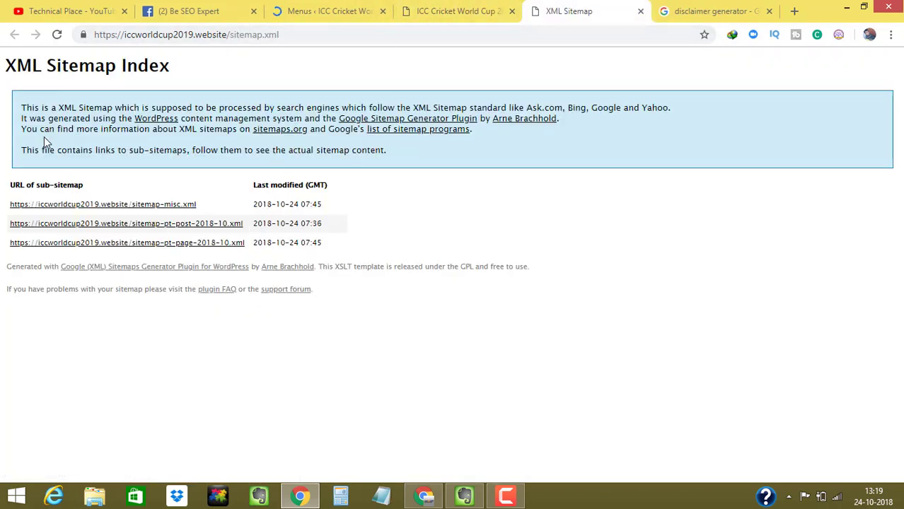
{"action": "left_click_drag", "start_coordinate": [21, 106], "coordinate": [305, 311]}
{"action": "left_click", "coordinate": [488, 354]}
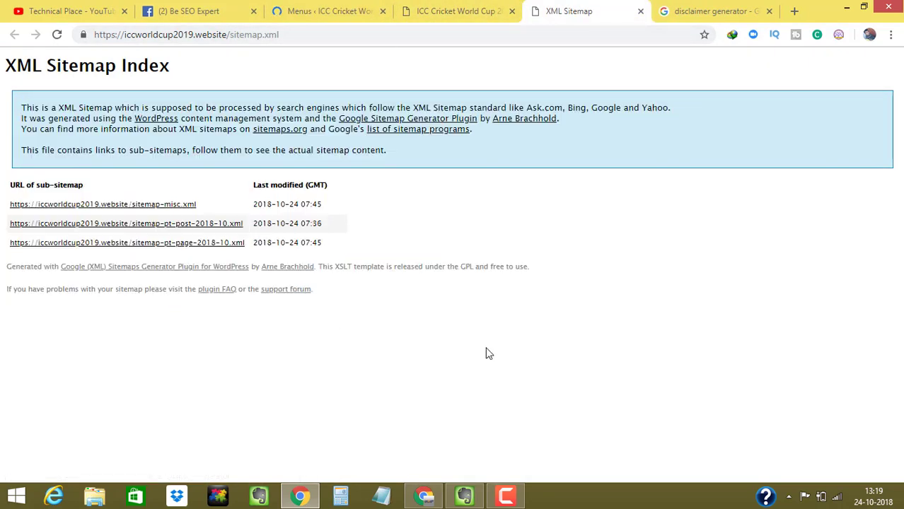
{"action": "left_click", "coordinate": [640, 12]}
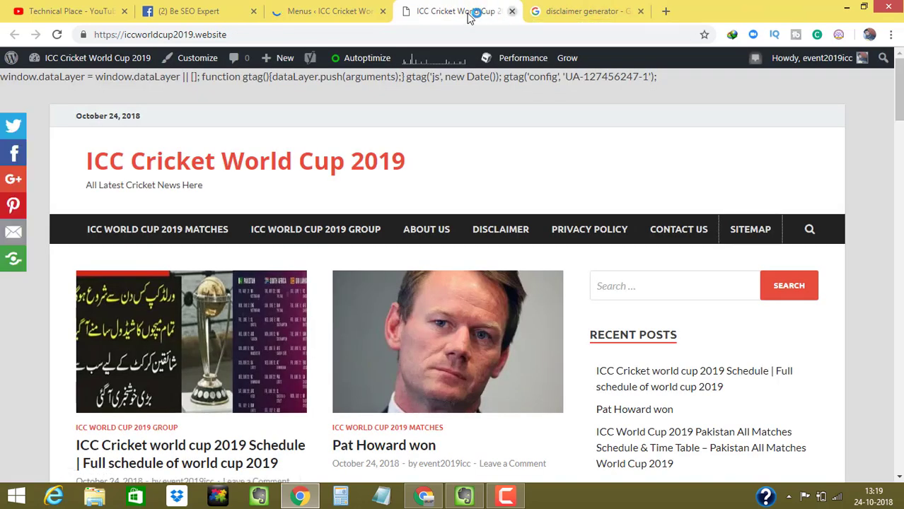
- Close the live ICC site tab, mark Copy Scape Passed Articles in Evernote, and return to Chrome
{"action": "left_click", "coordinate": [512, 12]}
{"action": "left_click", "coordinate": [847, 7]}
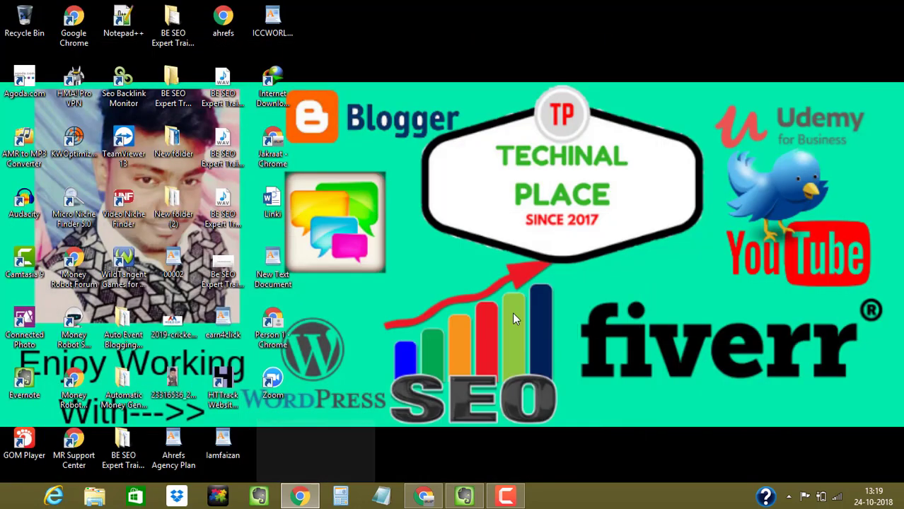
{"action": "left_click", "coordinate": [464, 495]}
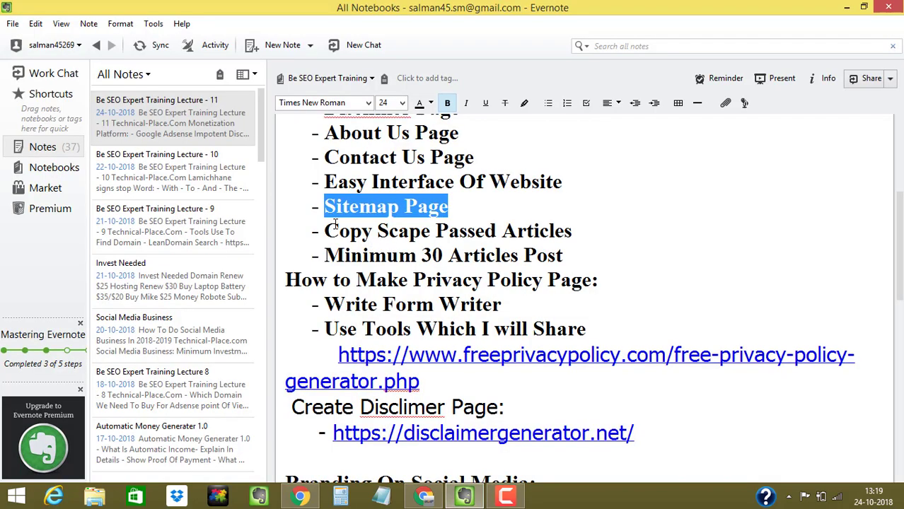
{"action": "left_click_drag", "start_coordinate": [325, 231], "coordinate": [555, 230]}
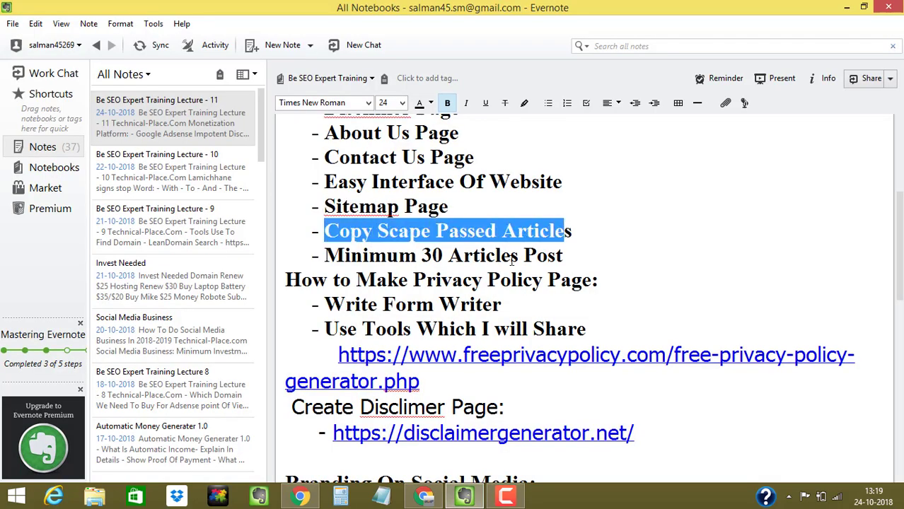
{"action": "left_click", "coordinate": [847, 6]}
{"action": "left_click", "coordinate": [423, 495]}
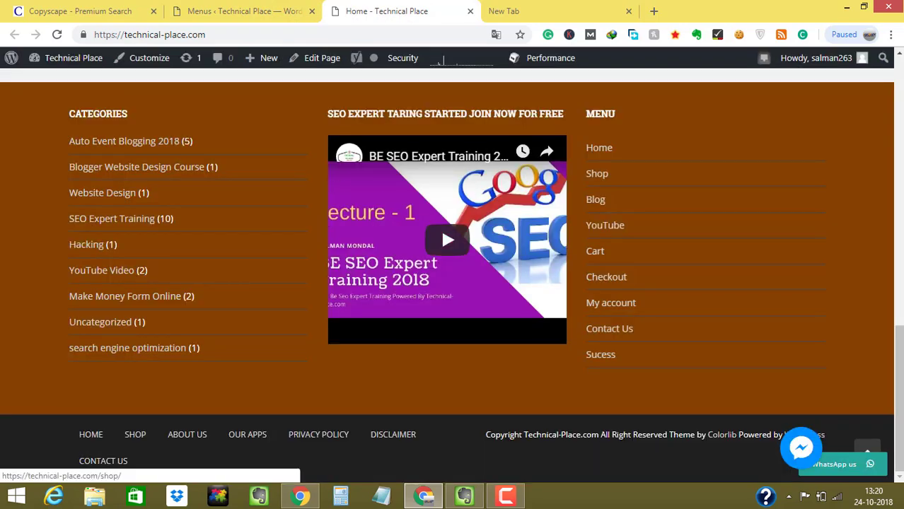
- Close the Technical Place menus tab
{"action": "left_click", "coordinate": [242, 13]}
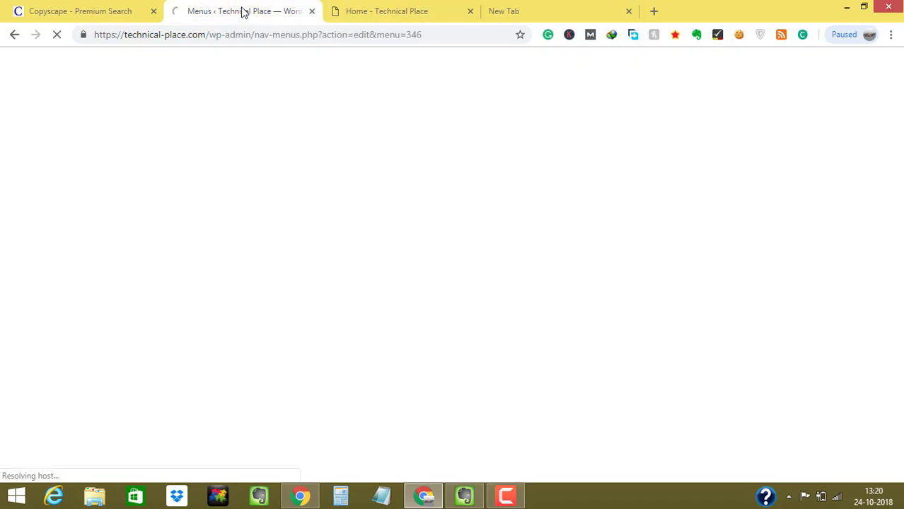
{"action": "left_click", "coordinate": [90, 21]}
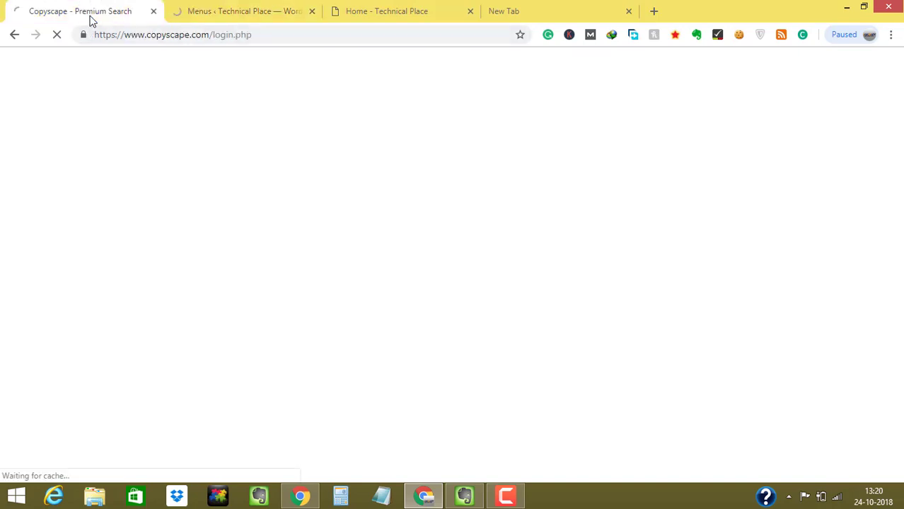
{"action": "left_click", "coordinate": [239, 12]}
{"action": "left_click", "coordinate": [312, 11]}
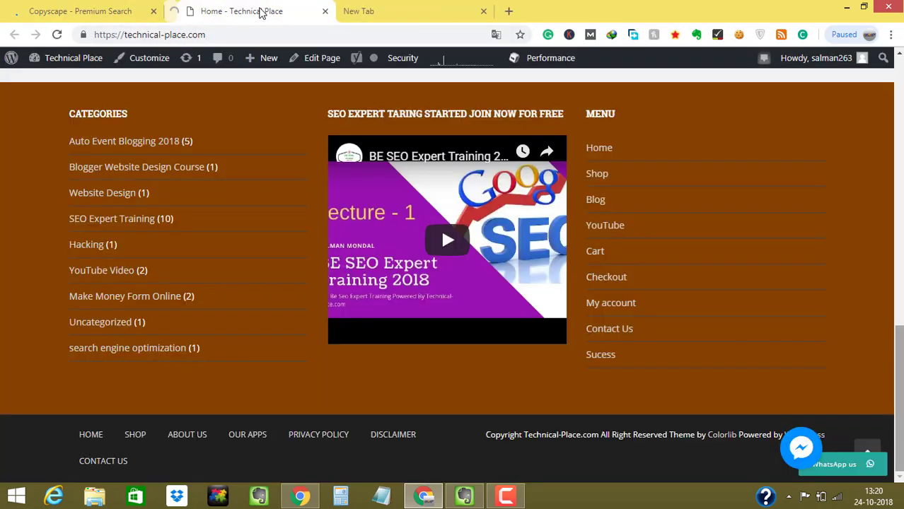
{"action": "left_click", "coordinate": [147, 7]}
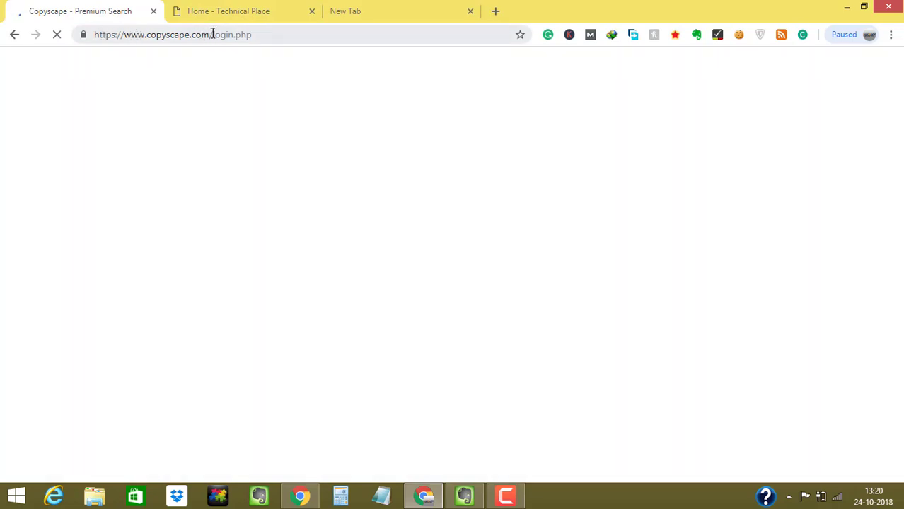
{"action": "left_click_drag", "start_coordinate": [211, 34], "coordinate": [85, 34]}
{"action": "right_click", "coordinate": [110, 36]}
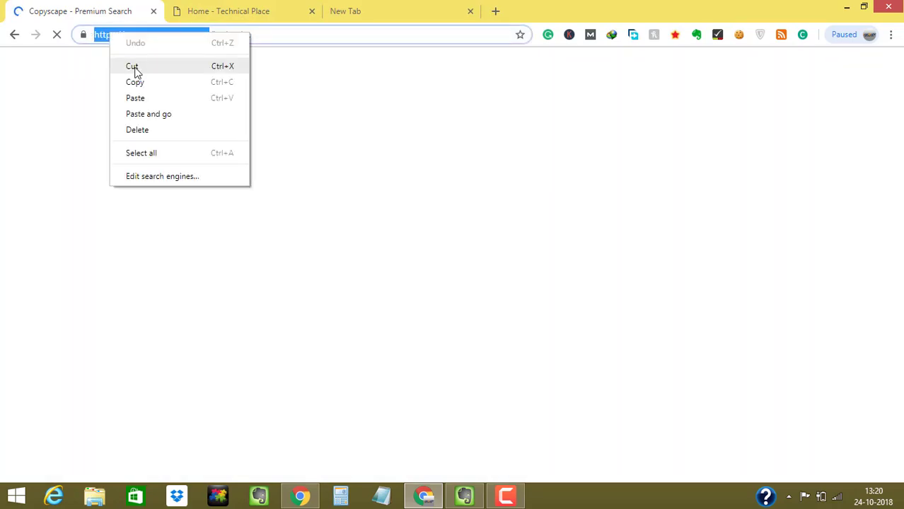
{"action": "left_click", "coordinate": [132, 80]}
{"action": "left_click", "coordinate": [464, 497]}
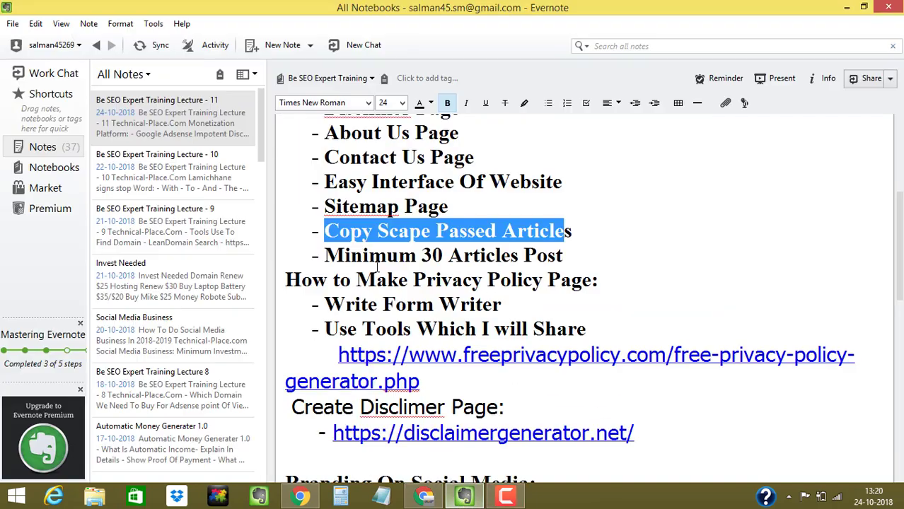
{"action": "left_click", "coordinate": [376, 259]}
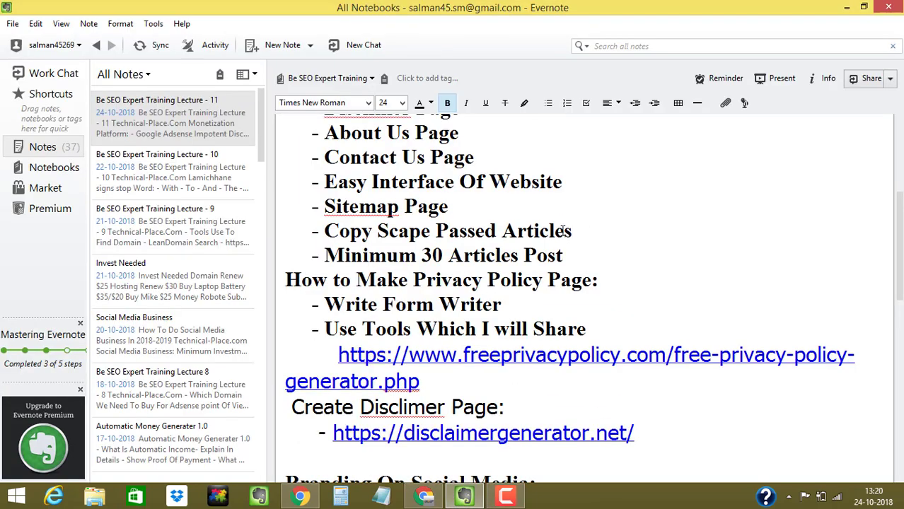
{"action": "key", "text": "Return"}
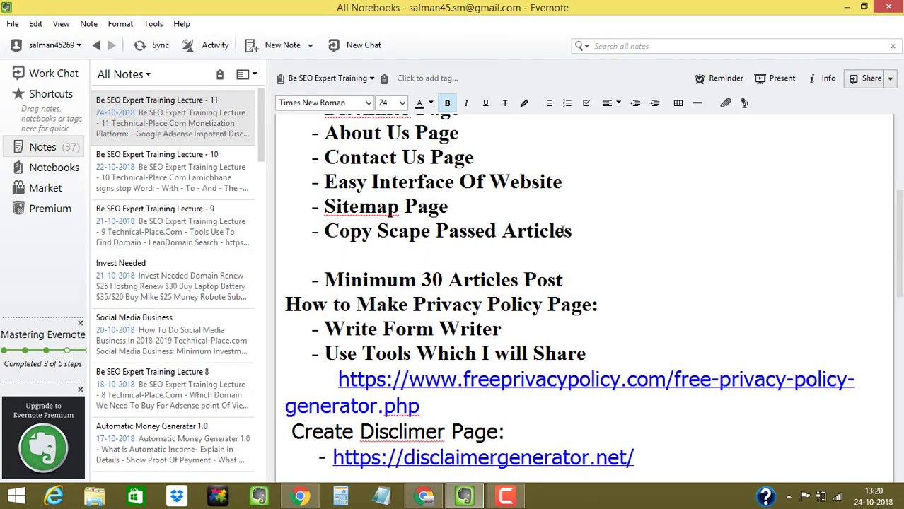
{"action": "key", "text": "ctrl+v"}
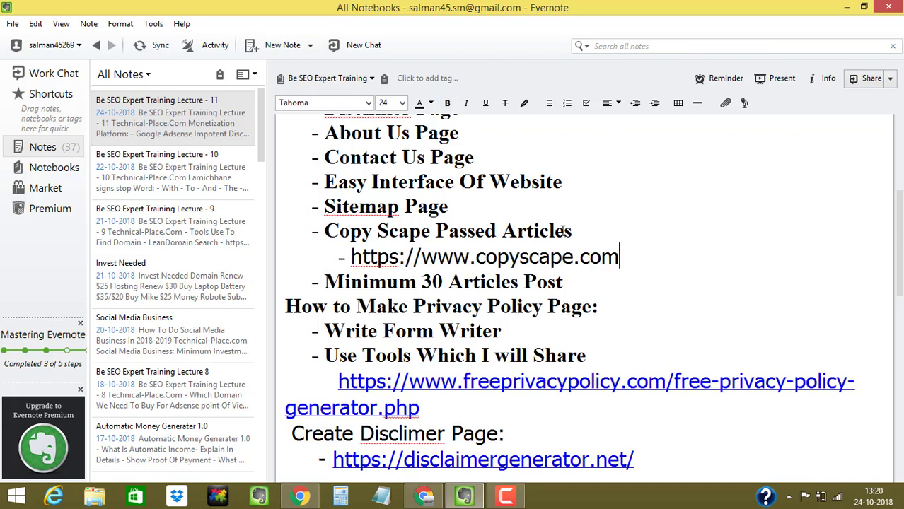
{"action": "key", "text": "Return"}
{"action": "key", "text": "BackSpace"}
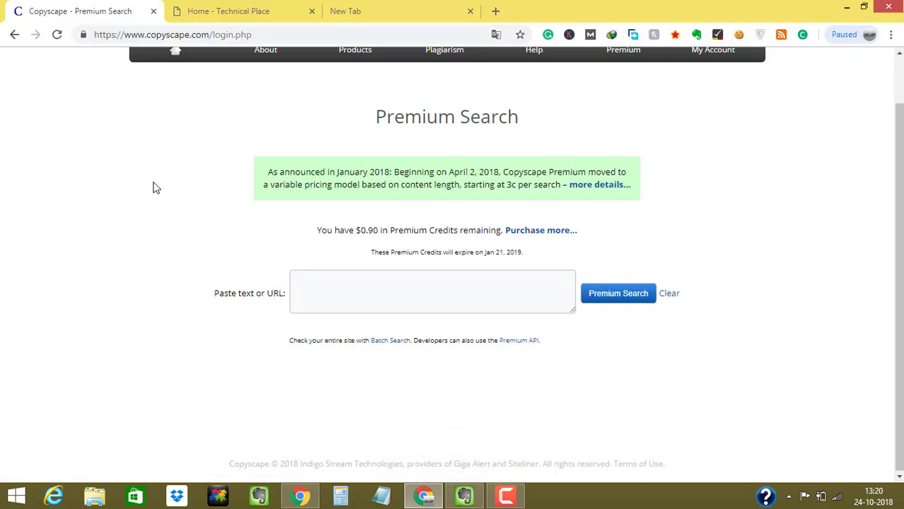
{"action": "left_click", "coordinate": [329, 287]}
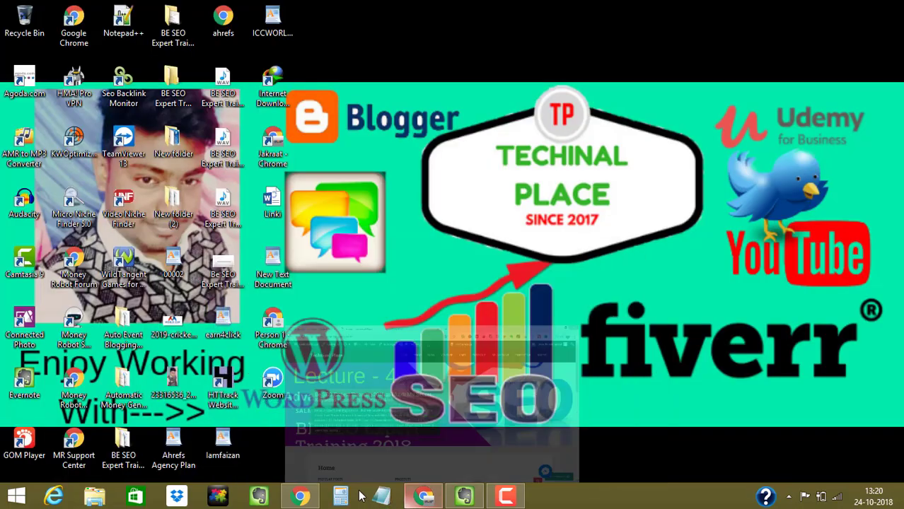
- Open the ICC site's Posts > All Posts list in WordPress
{"action": "left_click", "coordinate": [300, 497]}
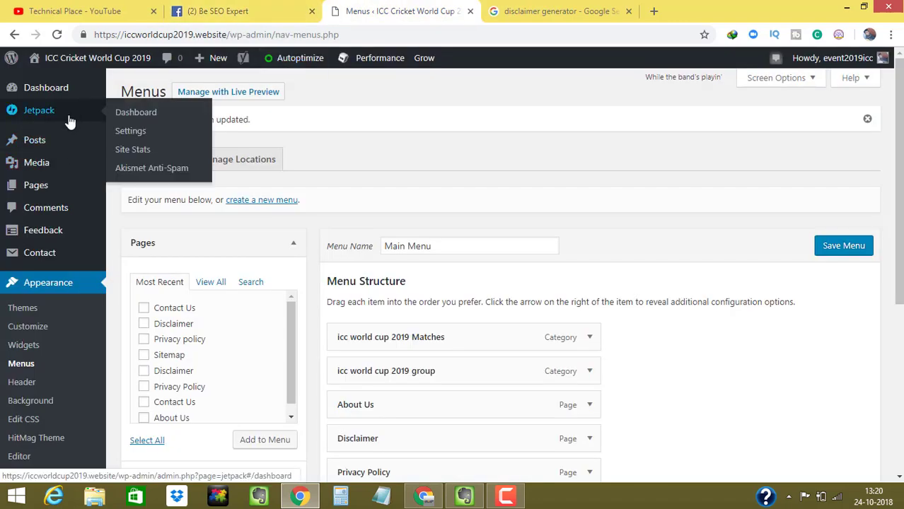
{"action": "mouse_move", "coordinate": [68, 147]}
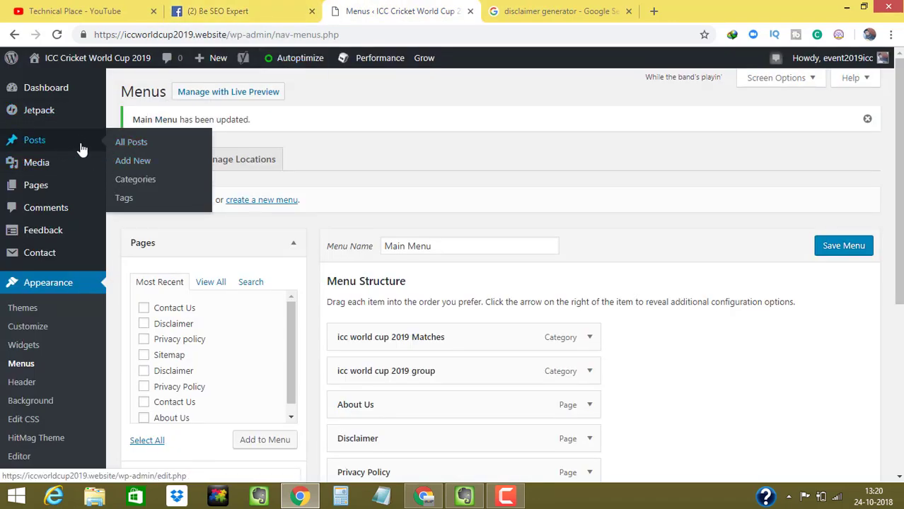
{"action": "mouse_move", "coordinate": [100, 165]}
{"action": "left_click", "coordinate": [115, 151]}
- Close the Google disclaimer and Be SEO Expert Facebook tabs, then scroll to 'Pat Howard won'
{"action": "left_click", "coordinate": [592, 11]}
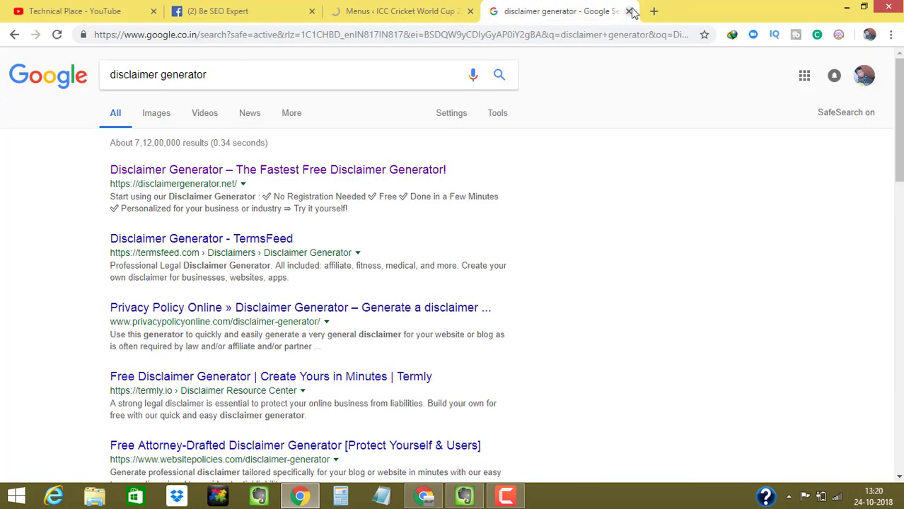
{"action": "left_click", "coordinate": [628, 11]}
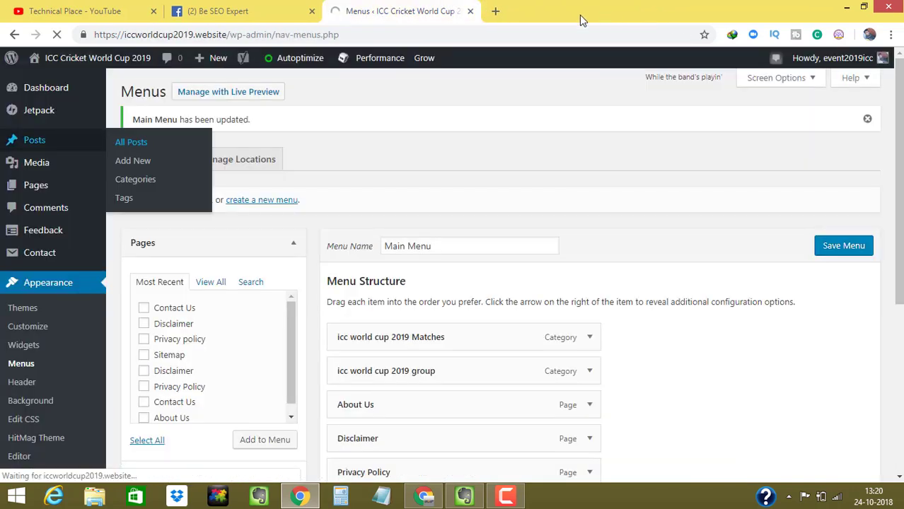
{"action": "left_click", "coordinate": [311, 11]}
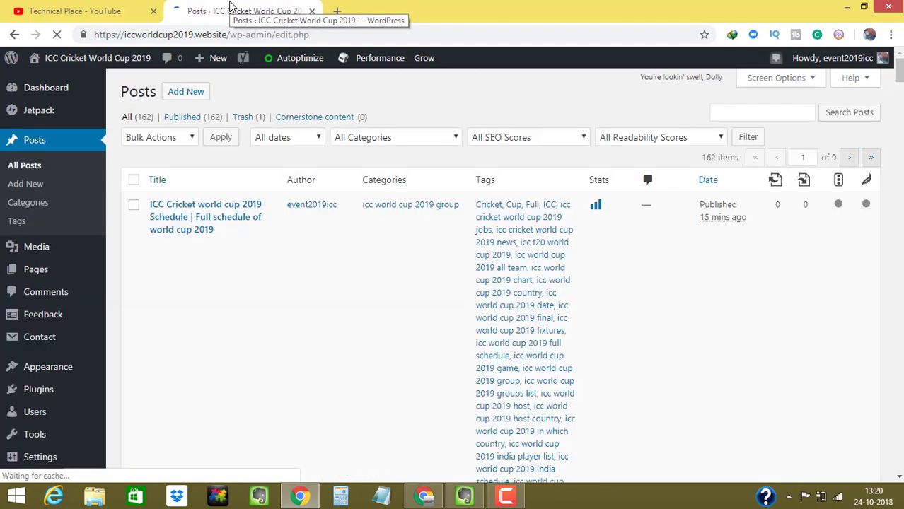
{"action": "scroll", "coordinate": [655, 178], "scroll_direction": "down", "scroll_amount": 10}
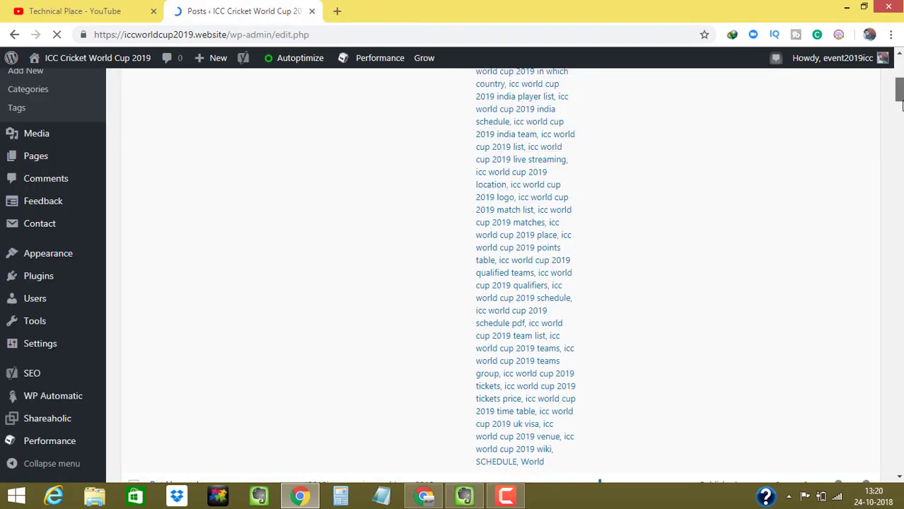
{"action": "mouse_move", "coordinate": [225, 273]}
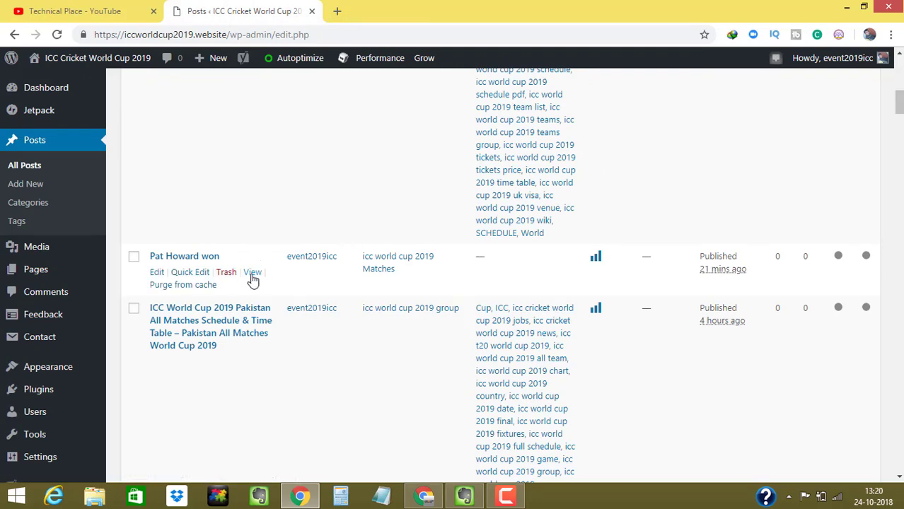